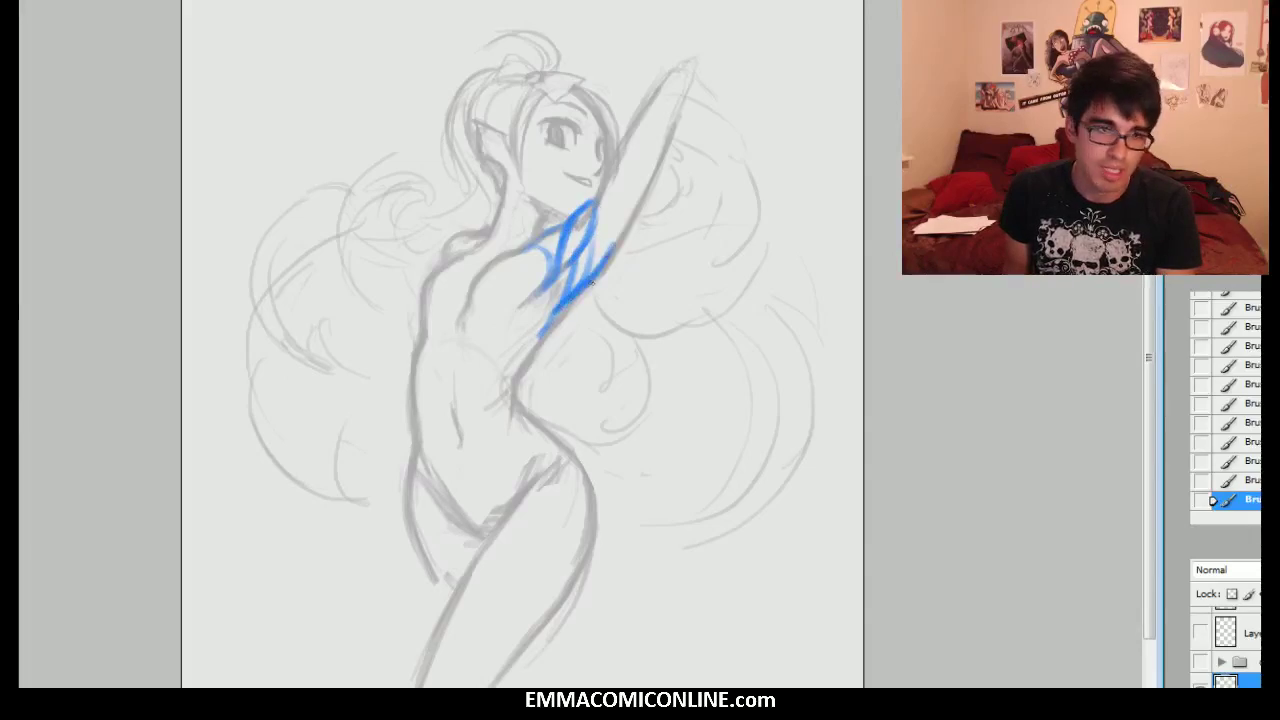
# - Trace the raised arm's two edges and the muscles running through the armpit with blue brush strokes
pyautogui.moveTo(598, 232); pyautogui.dragTo(614, 162)
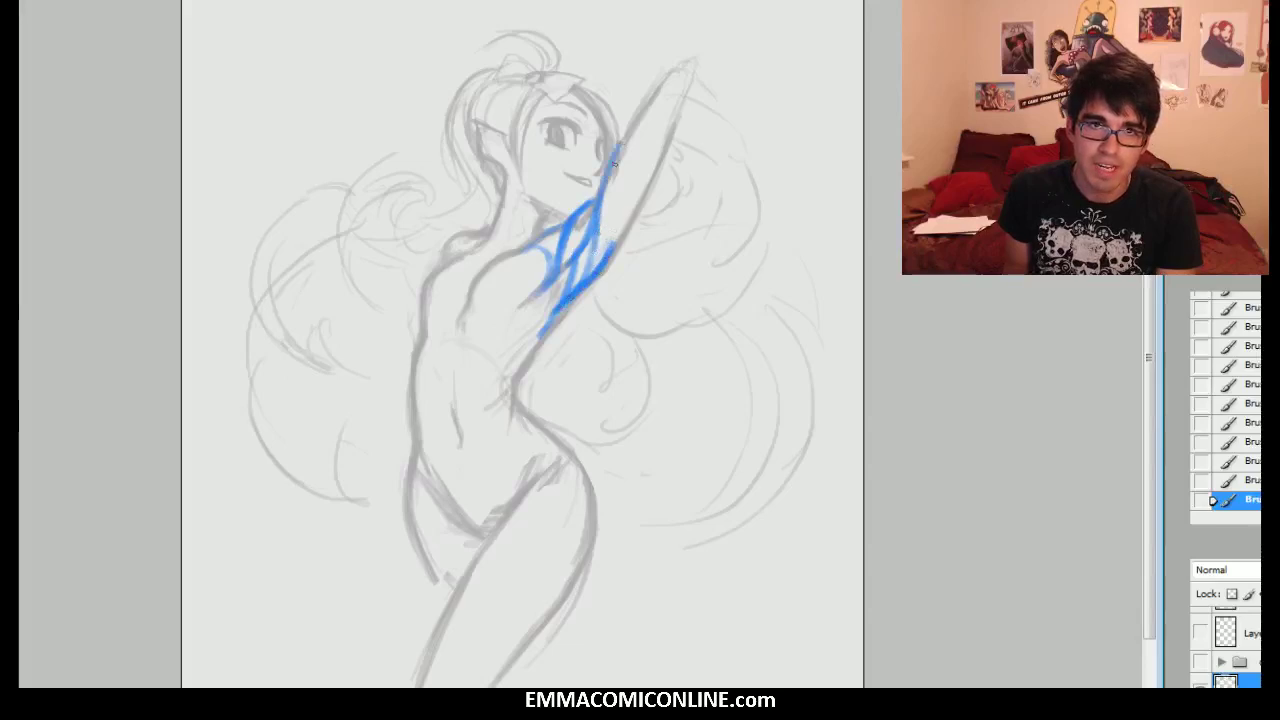
pyautogui.moveTo(608, 248)
pyautogui.mouseDown()
pyautogui.moveTo(669, 121)
pyautogui.moveTo(635, 131)
pyautogui.moveTo(675, 73)
pyautogui.moveTo(652, 156)
pyautogui.mouseUp()
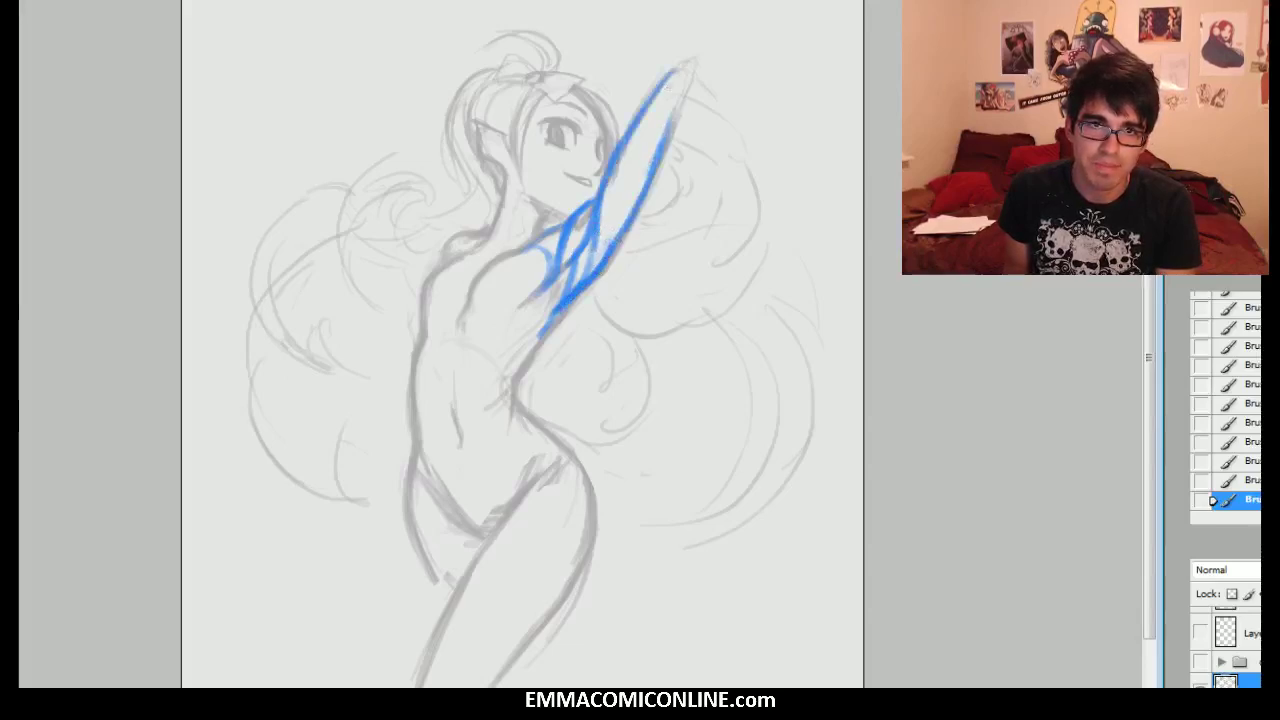
pyautogui.moveTo(578, 260); pyautogui.dragTo(535, 343)
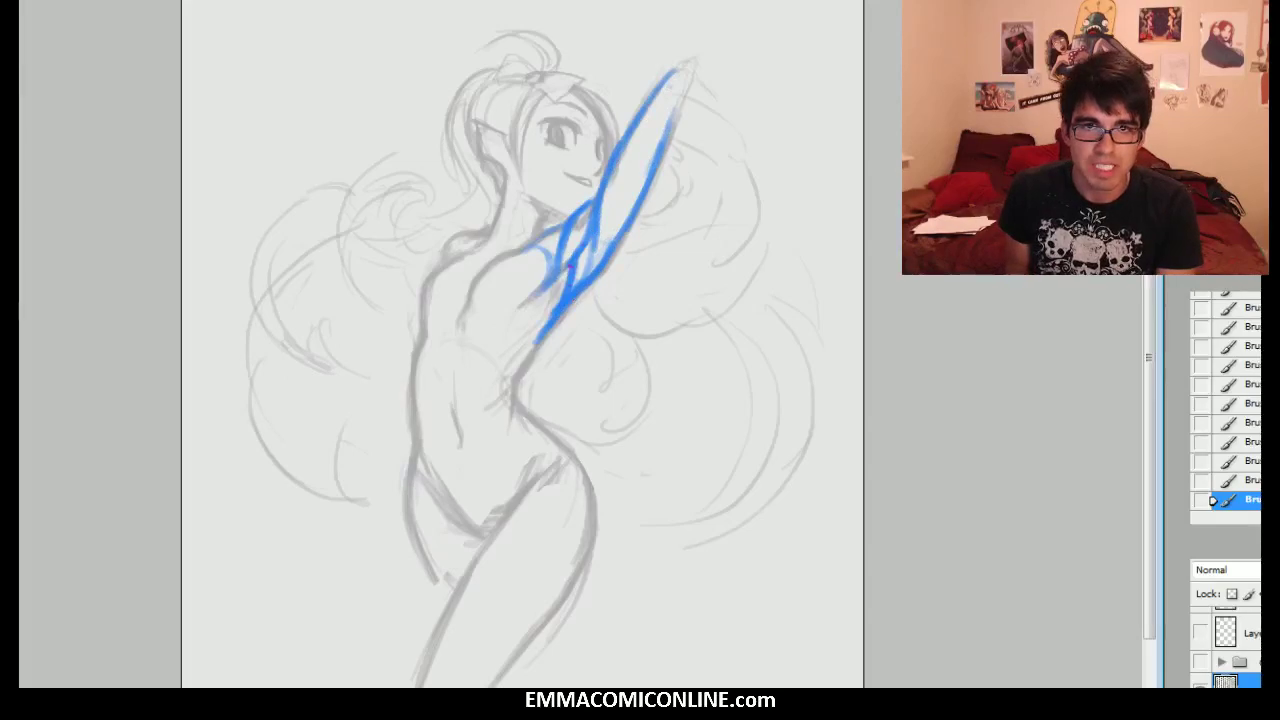
pyautogui.moveTo(568, 268); pyautogui.dragTo(550, 306)
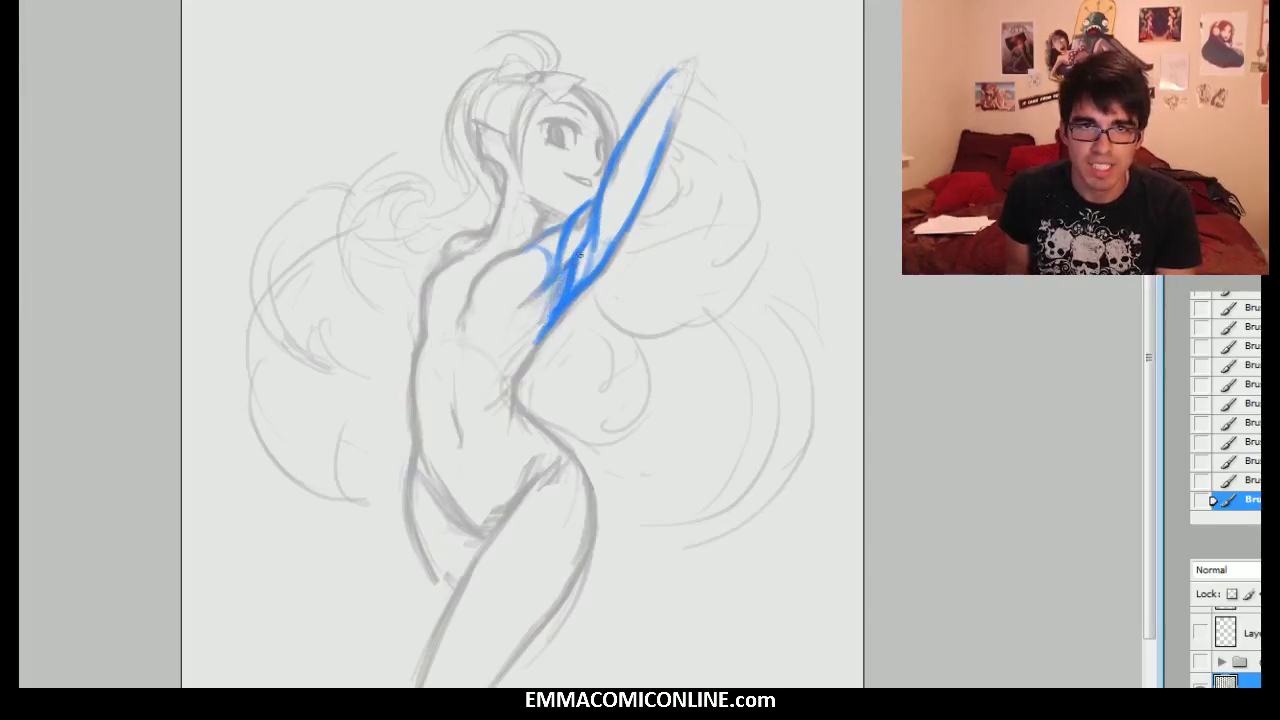
pyautogui.moveTo(588, 244)
pyautogui.mouseDown()
pyautogui.moveTo(576, 276)
pyautogui.moveTo(562, 272)
pyautogui.mouseUp()
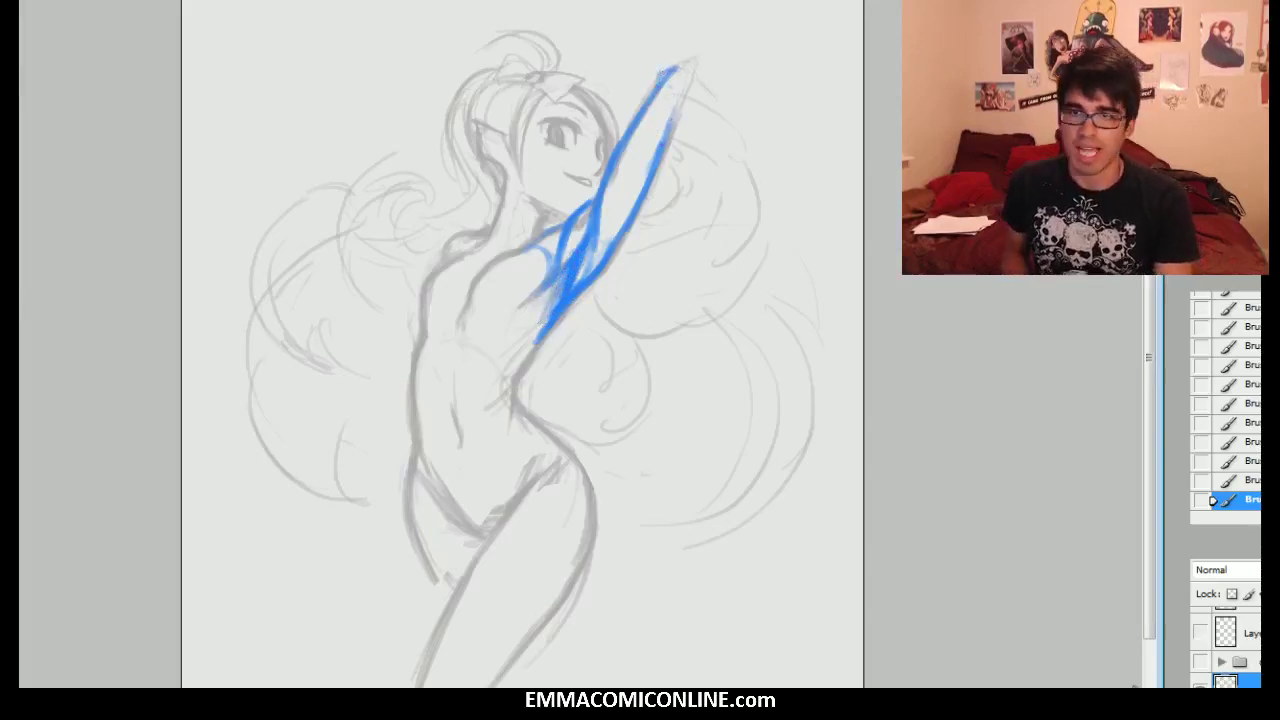
# - Hide the layer with the blue arm strokes and create a new empty layer above the grey sketch
pyautogui.click(1201, 684)
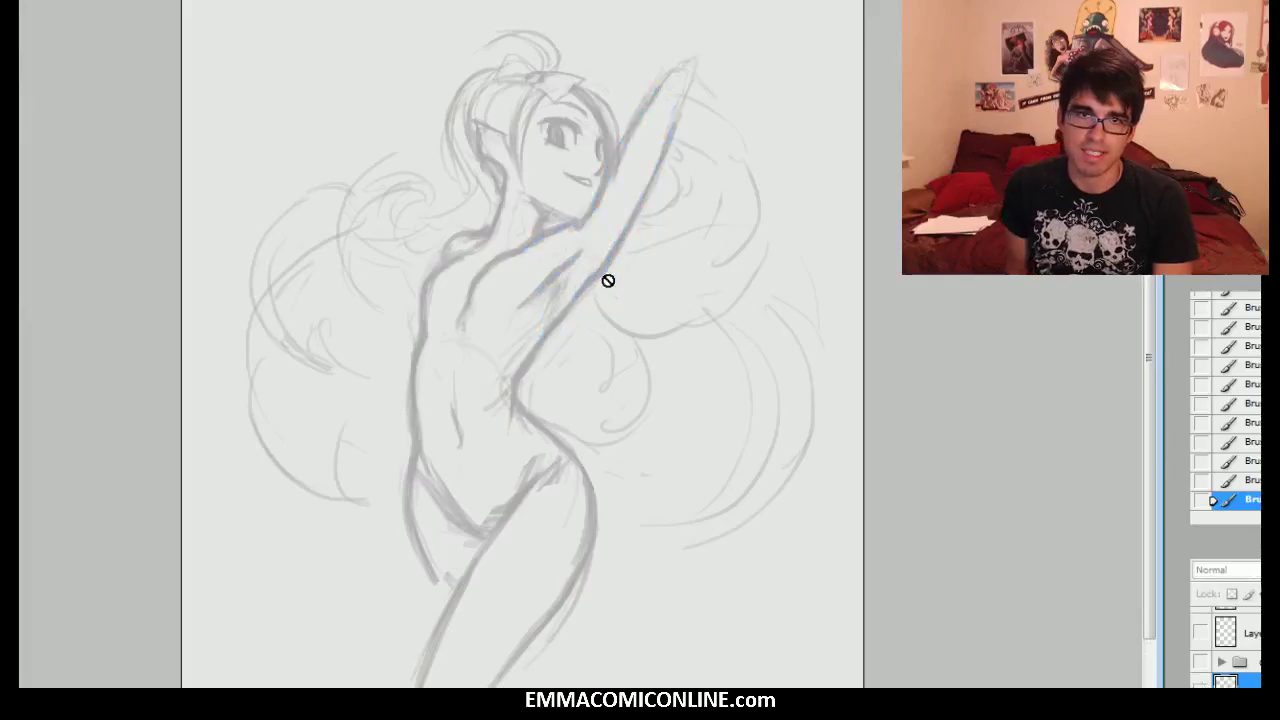
pyautogui.hotkey('alt', '[')
pyautogui.hotkey('ctrl', 'shift', 'n')
pyautogui.press('Return')
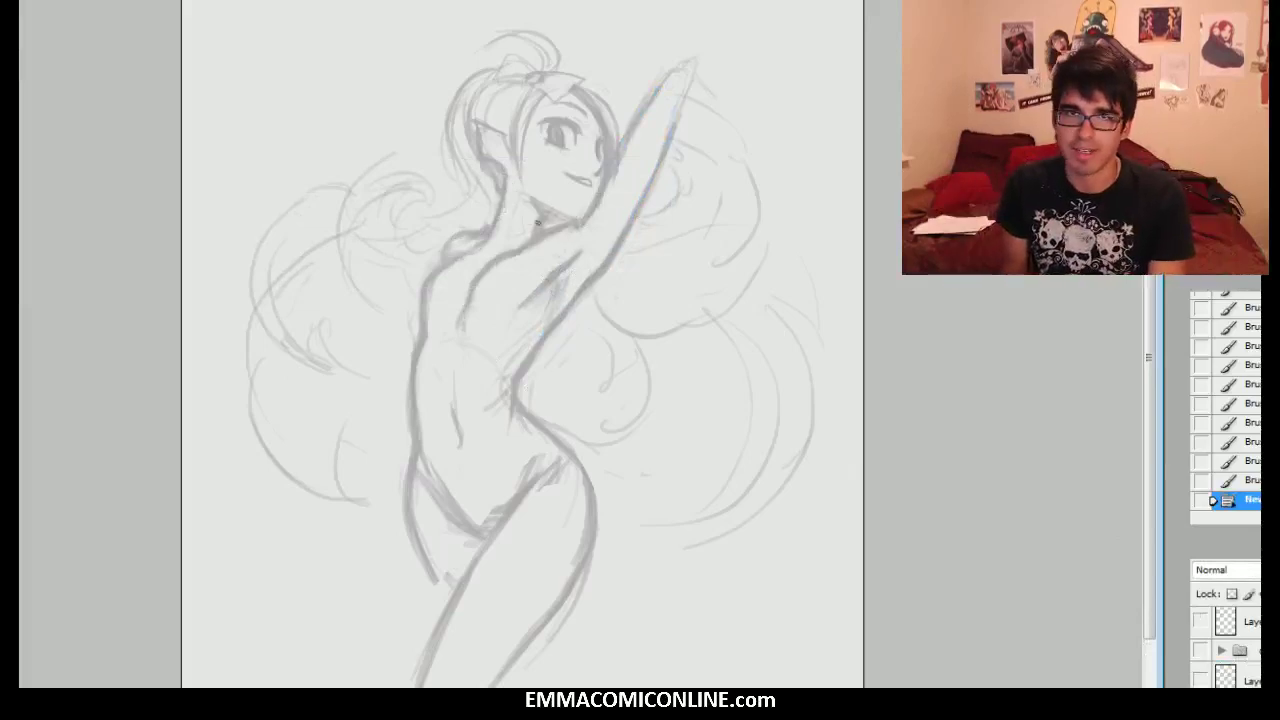
pyautogui.click(1201, 678)
pyautogui.click(1201, 678)
# - Draw the armpit crease in blue on the new layer, erase its lower branch and redraw it closer to the arm
pyautogui.moveTo(537, 296); pyautogui.dragTo(560, 267)
pyautogui.moveTo(545, 282); pyautogui.dragTo(566, 262)
pyautogui.moveTo(554, 272)
pyautogui.mouseDown()
pyautogui.moveTo(527, 297)
pyautogui.moveTo(579, 253)
pyautogui.mouseUp()
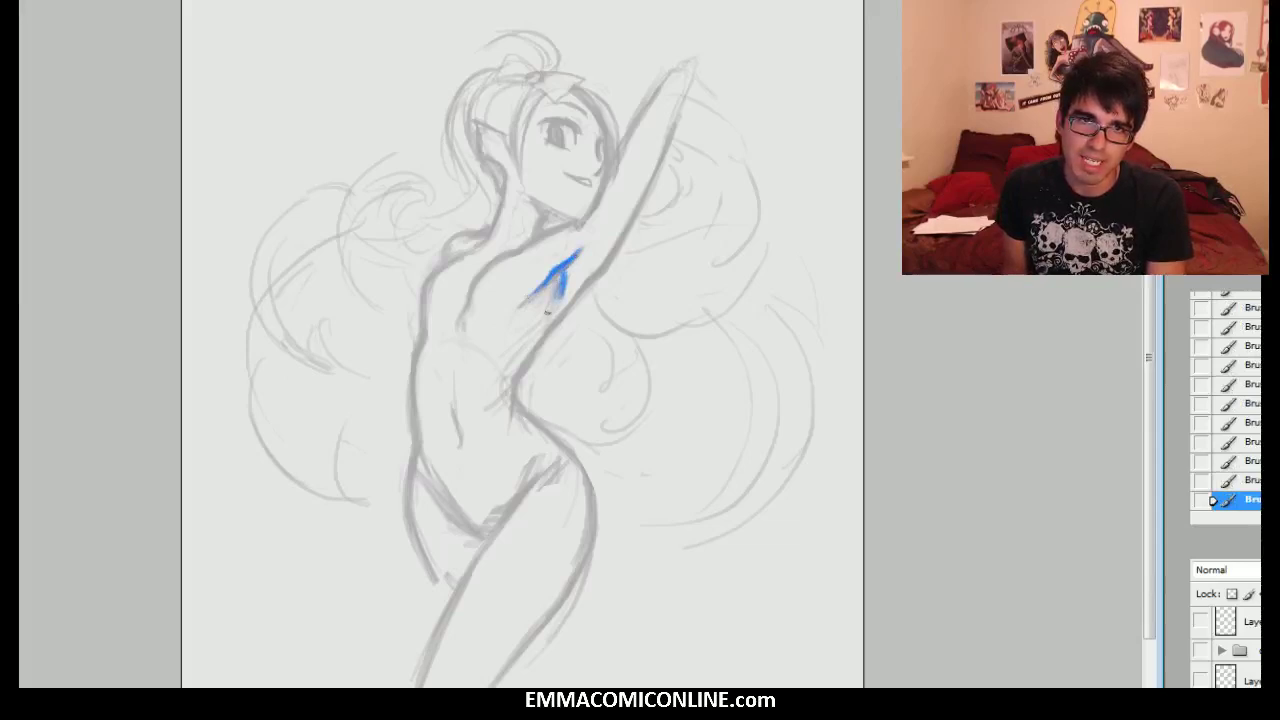
pyautogui.press('e')
pyautogui.moveTo(560, 272); pyautogui.dragTo(540, 334)
pyautogui.press('b')
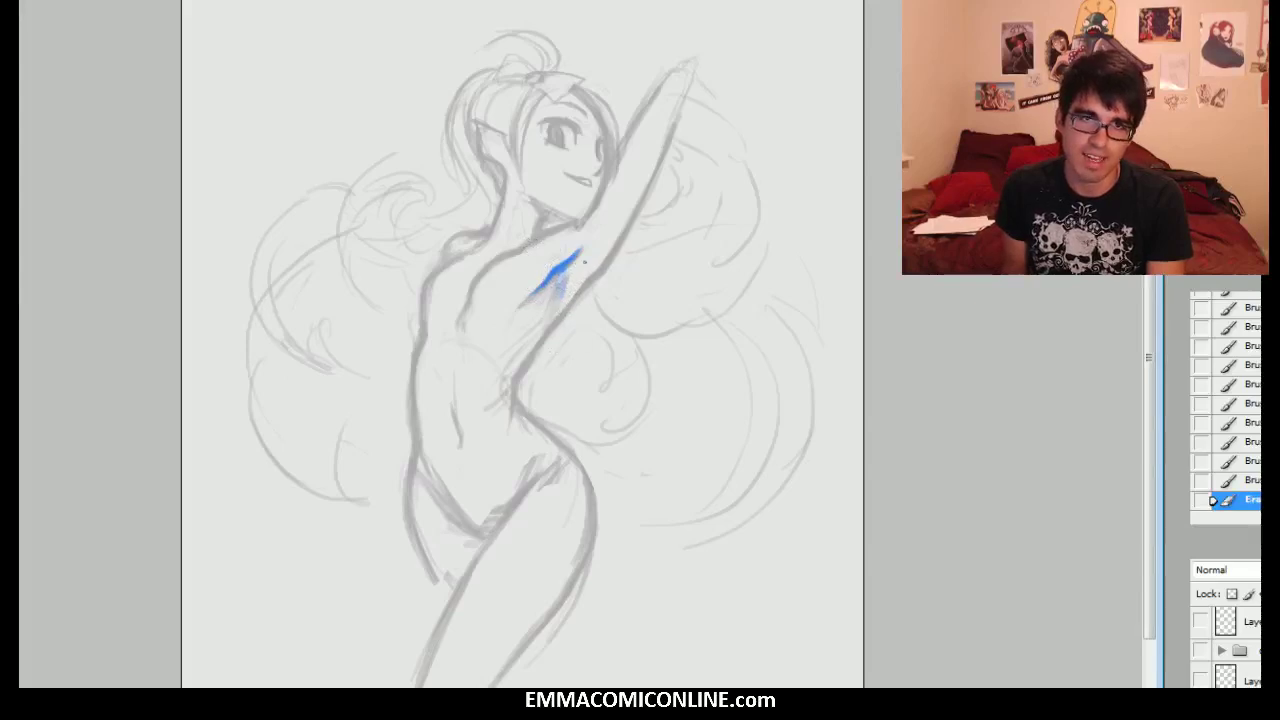
pyautogui.moveTo(561, 290); pyautogui.dragTo(569, 266)
pyautogui.moveTo(562, 288); pyautogui.dragTo(577, 255)
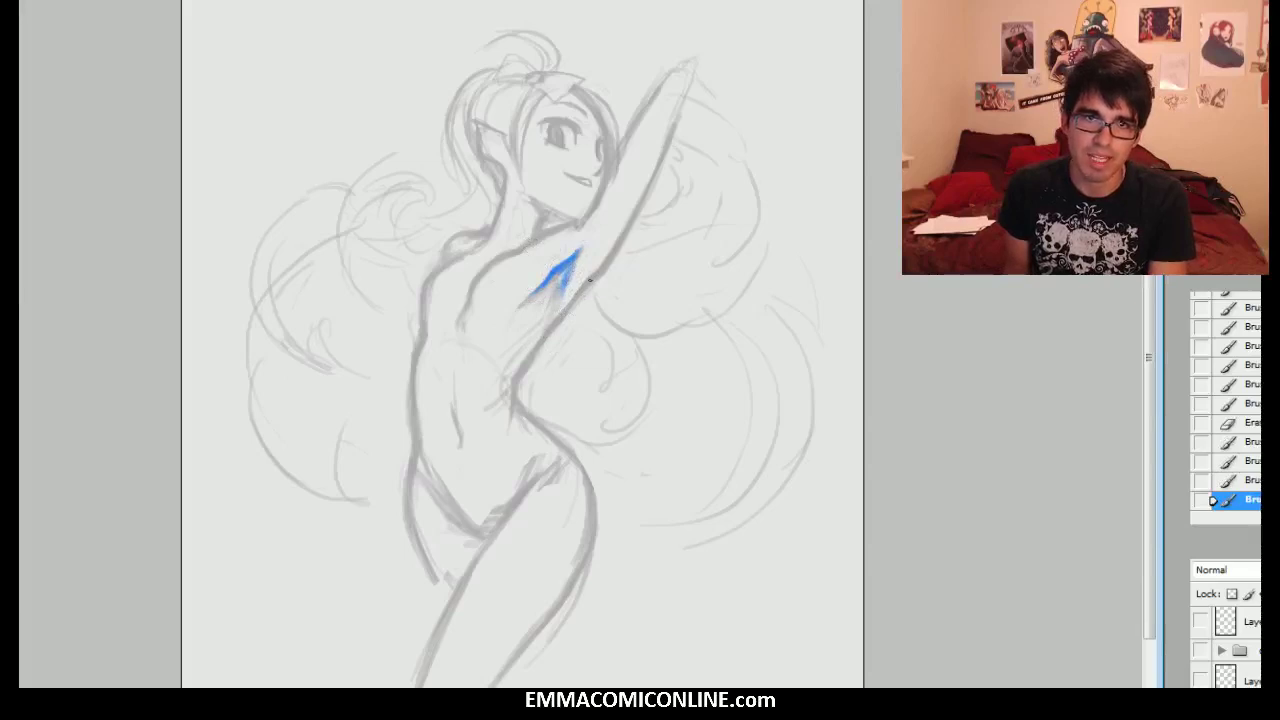
pyautogui.moveTo(565, 310)
pyautogui.mouseDown()
pyautogui.moveTo(585, 291)
pyautogui.moveTo(540, 345)
pyautogui.moveTo(590, 282)
pyautogui.mouseUp()
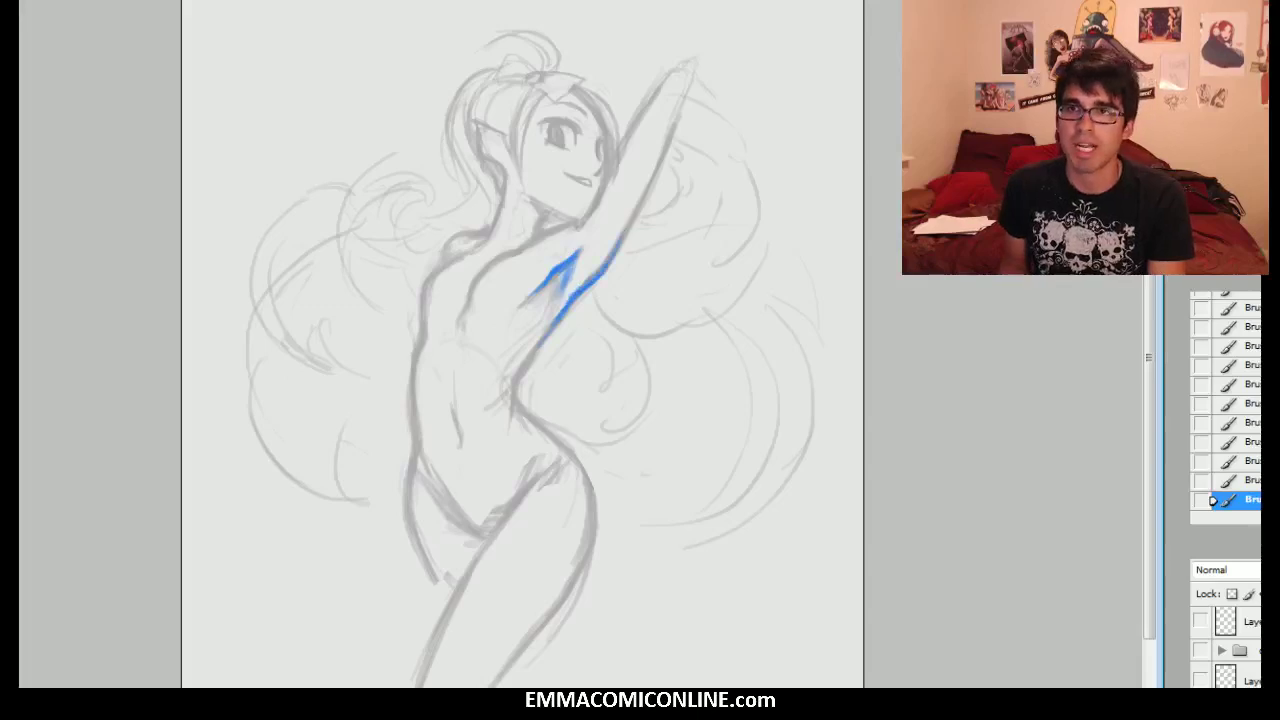
pyautogui.hotkey('ctrl', '+')
pyautogui.scroll(3, 576, 344)
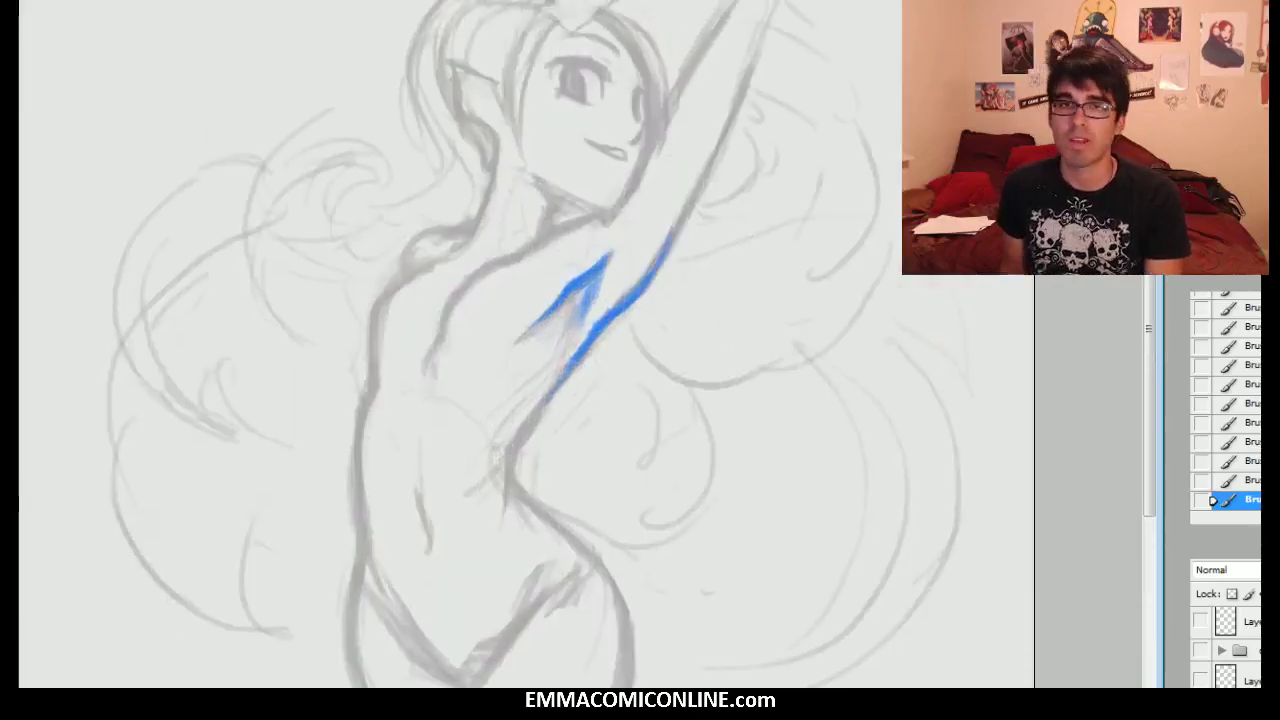
pyautogui.press('e')
pyautogui.moveTo(671, 243); pyautogui.dragTo(570, 370)
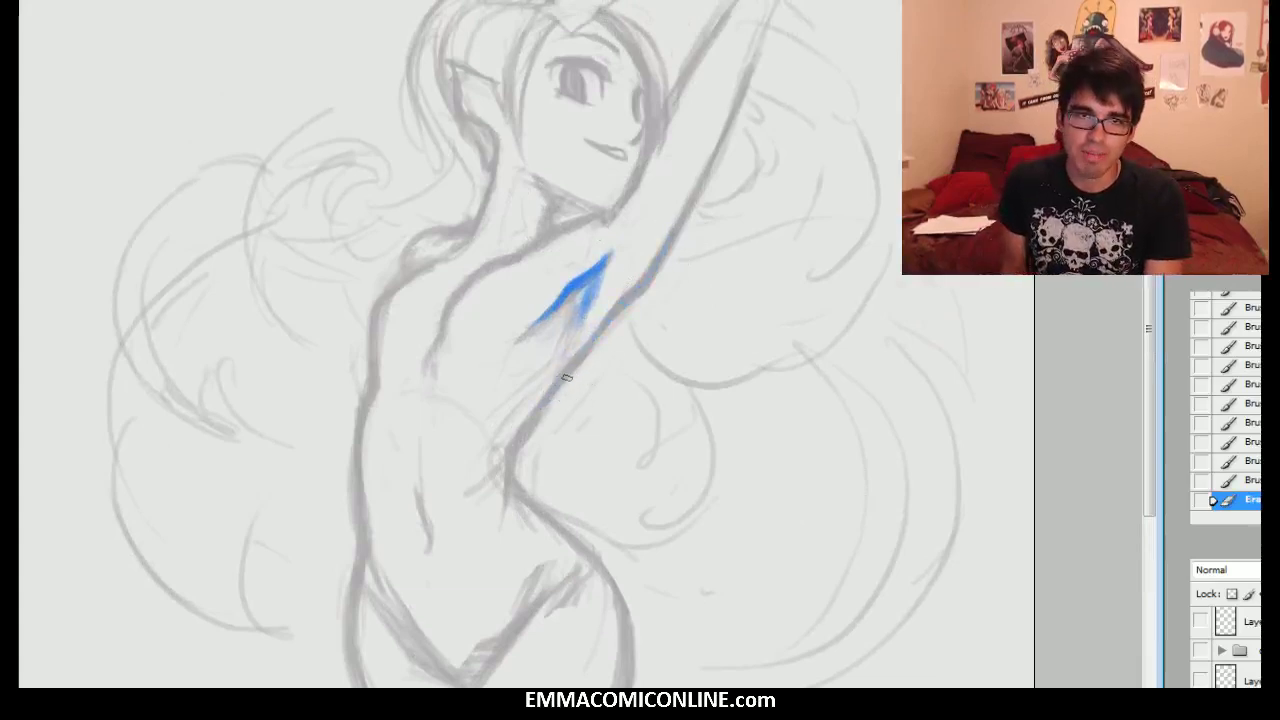
# - Draw one long blue line from above the waist along the underside of the raised arm towards the elbow
pyautogui.moveTo(523, 437)
pyautogui.mouseDown()
pyautogui.moveTo(619, 300)
pyautogui.moveTo(637, 244)
pyautogui.moveTo(606, 324)
pyautogui.moveTo(659, 236)
pyautogui.moveTo(589, 341)
pyautogui.moveTo(653, 251)
pyautogui.mouseUp()
pyautogui.moveTo(596, 333); pyautogui.dragTo(708, 128)
pyautogui.moveTo(645, 250); pyautogui.dragTo(752, 36)
pyautogui.moveTo(735, 80); pyautogui.dragTo(770, 0)
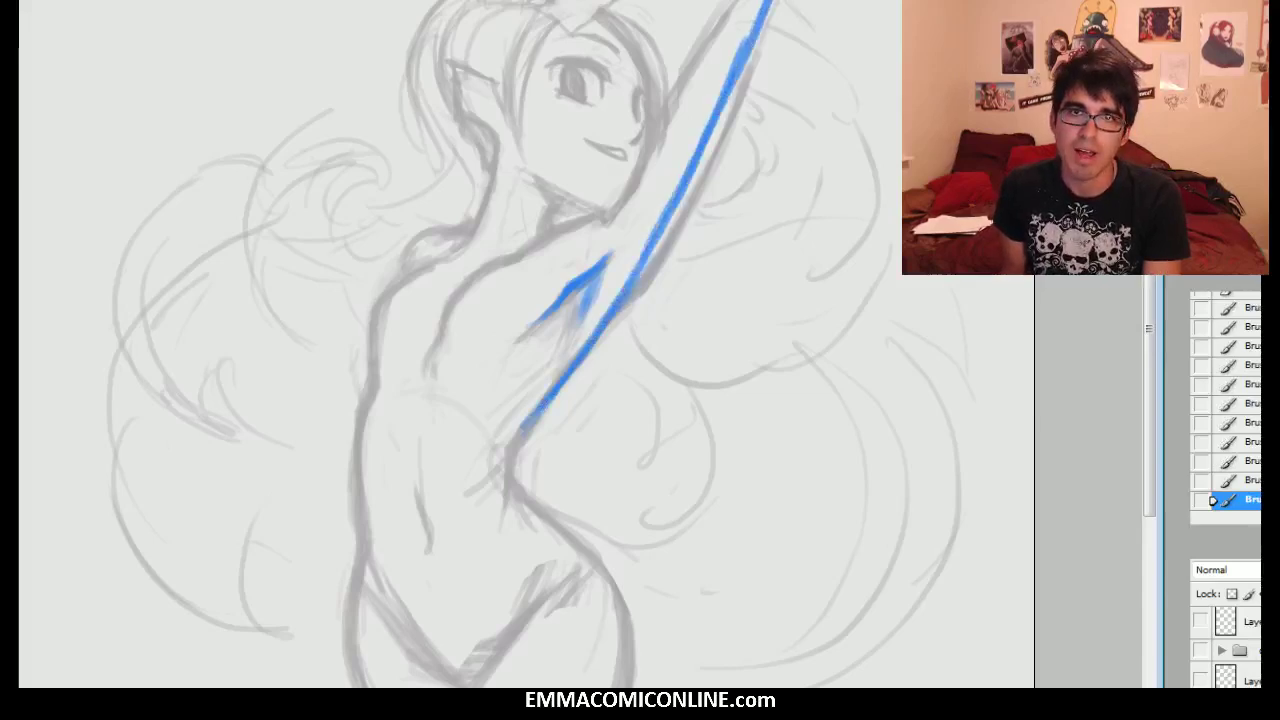
# - Erase the part of the blue arm line beside the armpit and redraw it with a fuller outward curve
pyautogui.press('e')
pyautogui.moveTo(612, 308)
pyautogui.mouseDown()
pyautogui.moveTo(674, 206)
pyautogui.moveTo(688, 206)
pyautogui.mouseUp()
pyautogui.press('b')
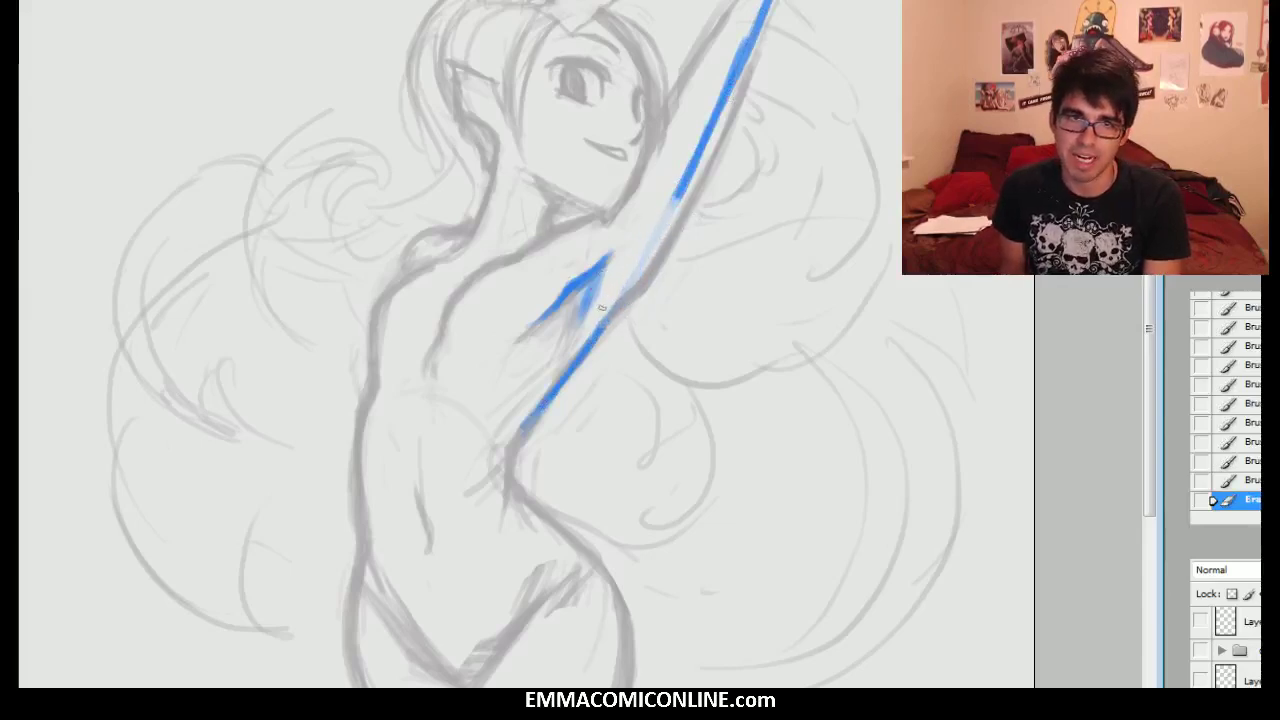
pyautogui.moveTo(618, 303); pyautogui.dragTo(612, 311)
pyautogui.moveTo(600, 330); pyautogui.dragTo(644, 280)
pyautogui.moveTo(640, 284)
pyautogui.mouseDown()
pyautogui.moveTo(606, 324)
pyautogui.moveTo(680, 206)
pyautogui.mouseUp()
pyautogui.moveTo(656, 262); pyautogui.dragTo(694, 174)
pyautogui.moveTo(686, 192); pyautogui.dragTo(606, 318)
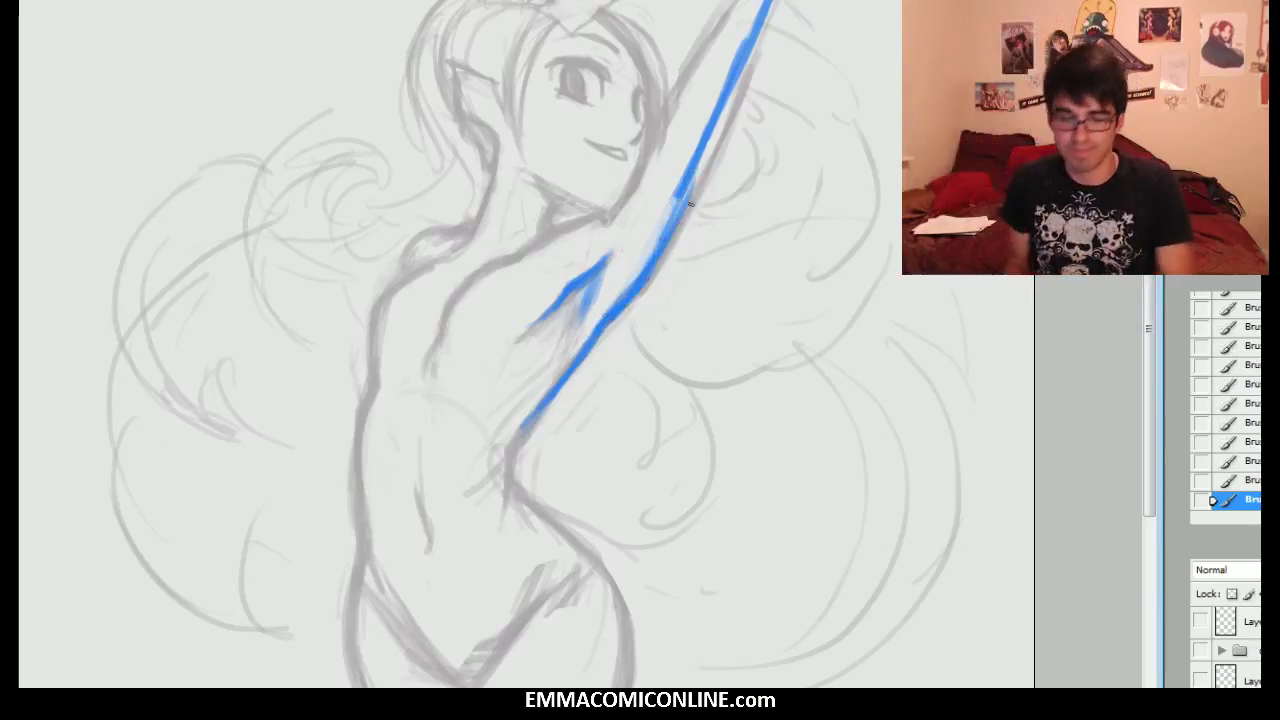
# - Erase the upper stretch of the outer arm line and redraw it along the grey arm edge towards the elbow
pyautogui.press('e')
pyautogui.moveTo(672, 212); pyautogui.dragTo(743, 36)
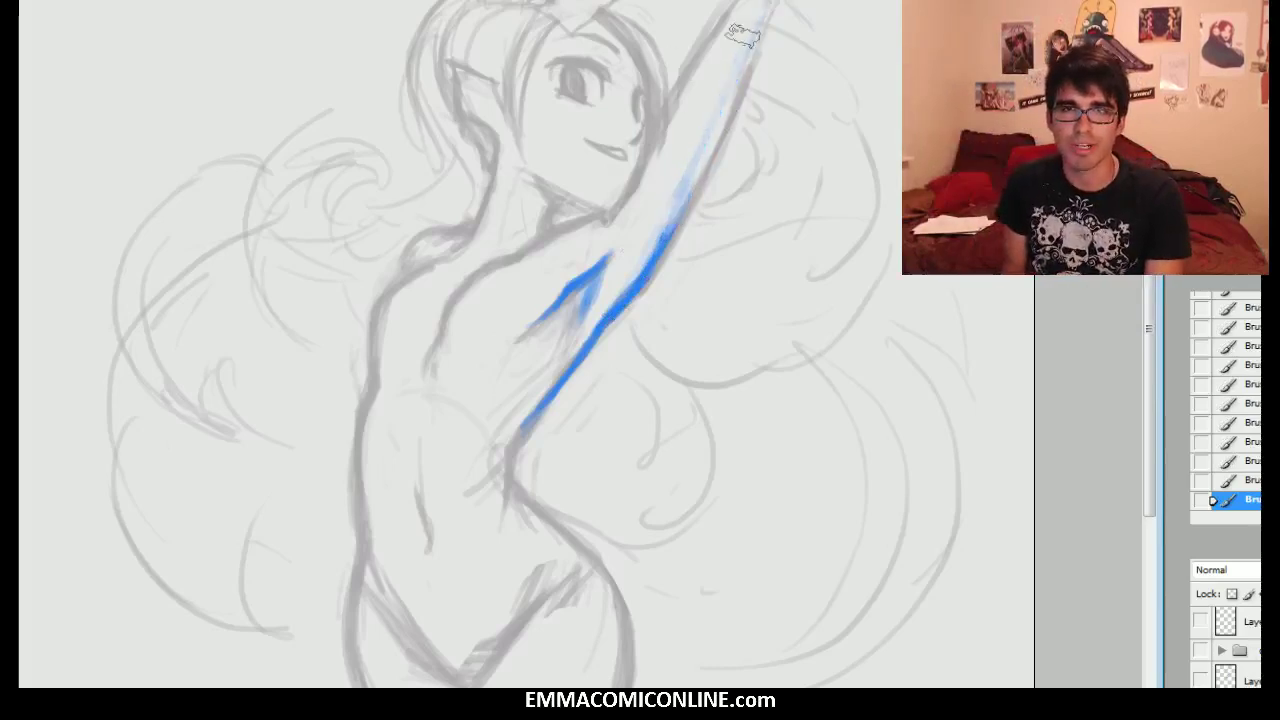
pyautogui.moveTo(700, 126); pyautogui.dragTo(674, 186)
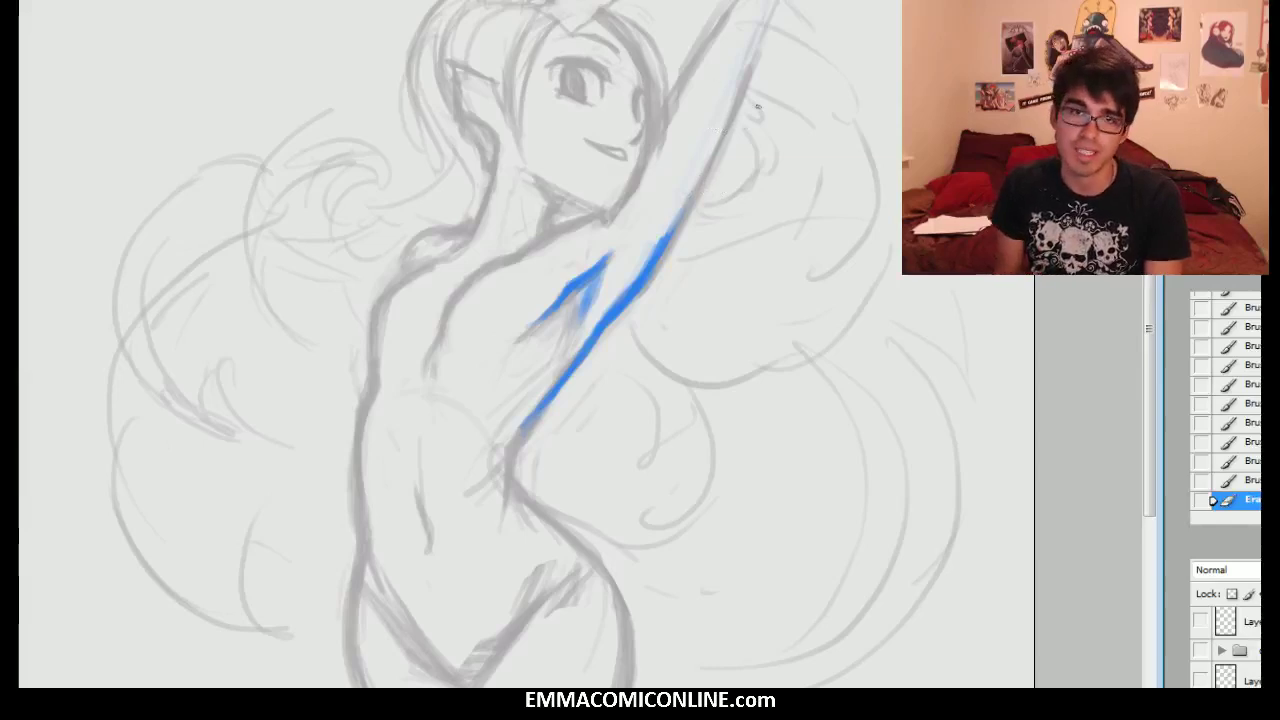
pyautogui.moveTo(682, 218); pyautogui.dragTo(740, 98)
pyautogui.moveTo(700, 180); pyautogui.dragTo(738, 100)
pyautogui.moveTo(716, 140); pyautogui.dragTo(757, 46)
# - Draw the upper arm's inner edge in blue from beside the face up to the bend of the elbow
pyautogui.scroll(3, 676, 181)
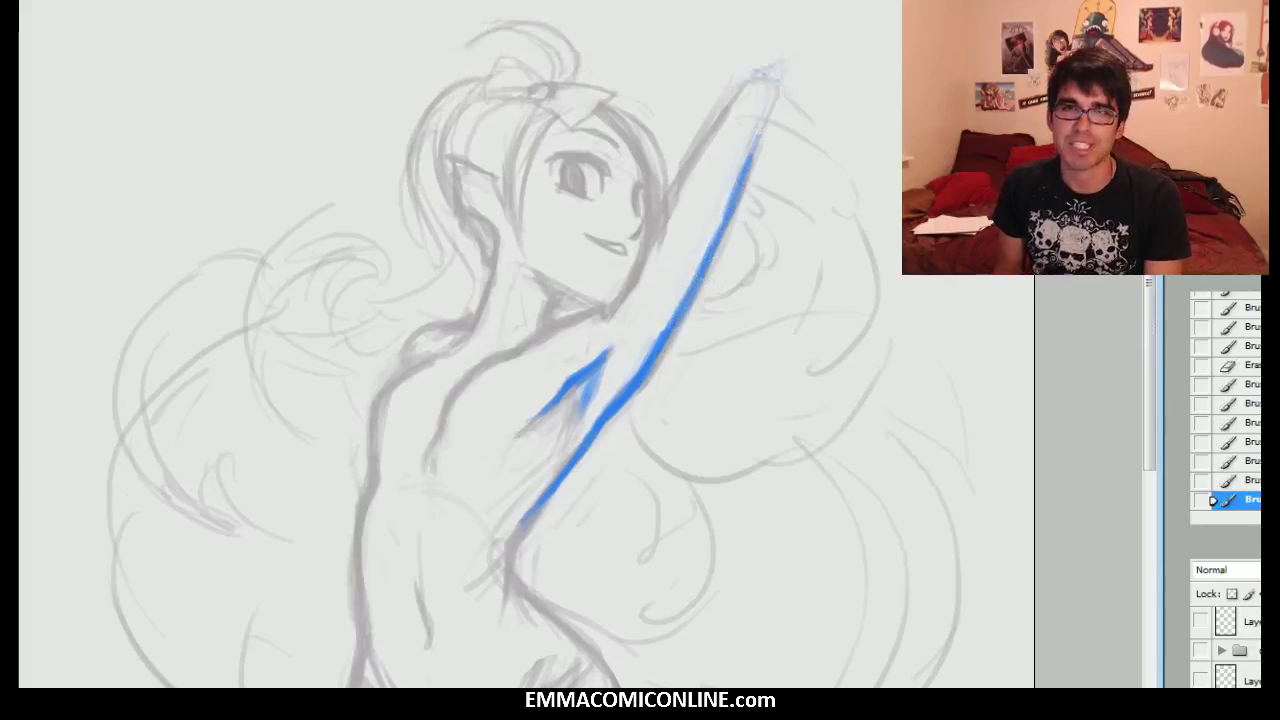
pyautogui.moveTo(660, 228); pyautogui.dragTo(700, 154)
pyautogui.moveTo(654, 225); pyautogui.dragTo(710, 136)
pyautogui.moveTo(676, 186); pyautogui.dragTo(736, 82)
pyautogui.moveTo(716, 128)
pyautogui.mouseDown()
pyautogui.moveTo(737, 82)
pyautogui.moveTo(714, 138)
pyautogui.mouseUp()
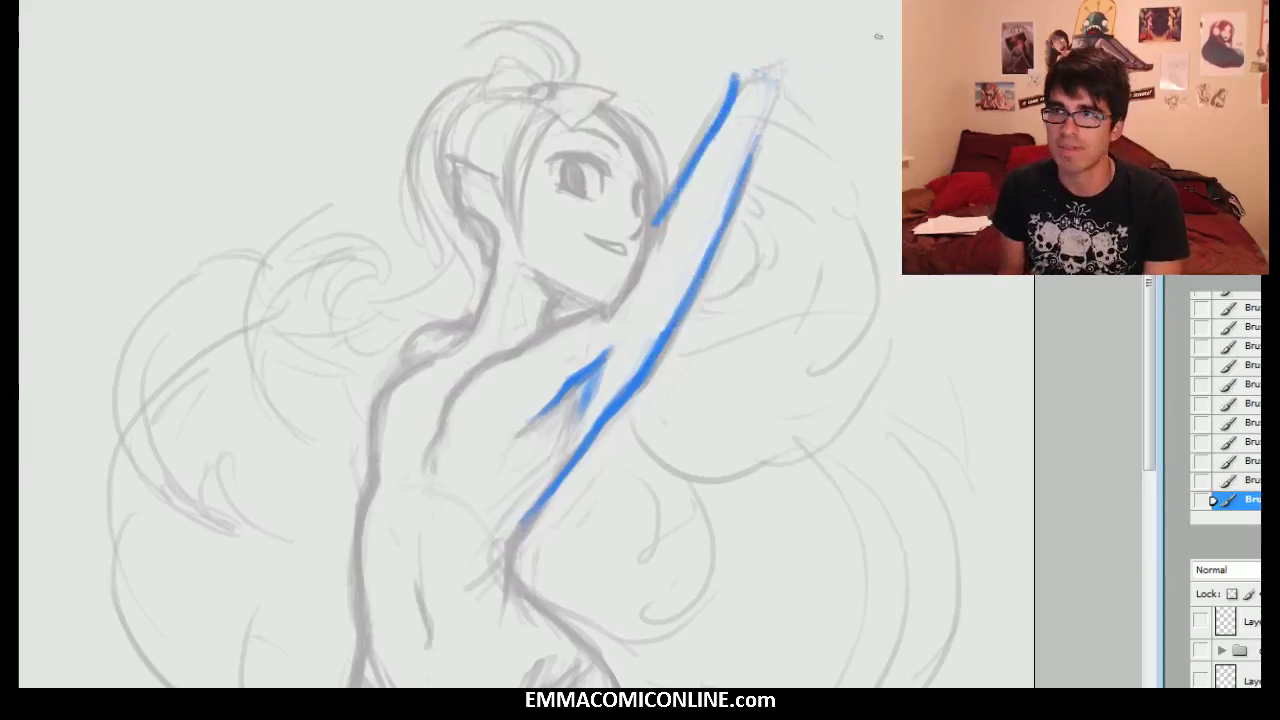
pyautogui.scroll(2, 832, 245)
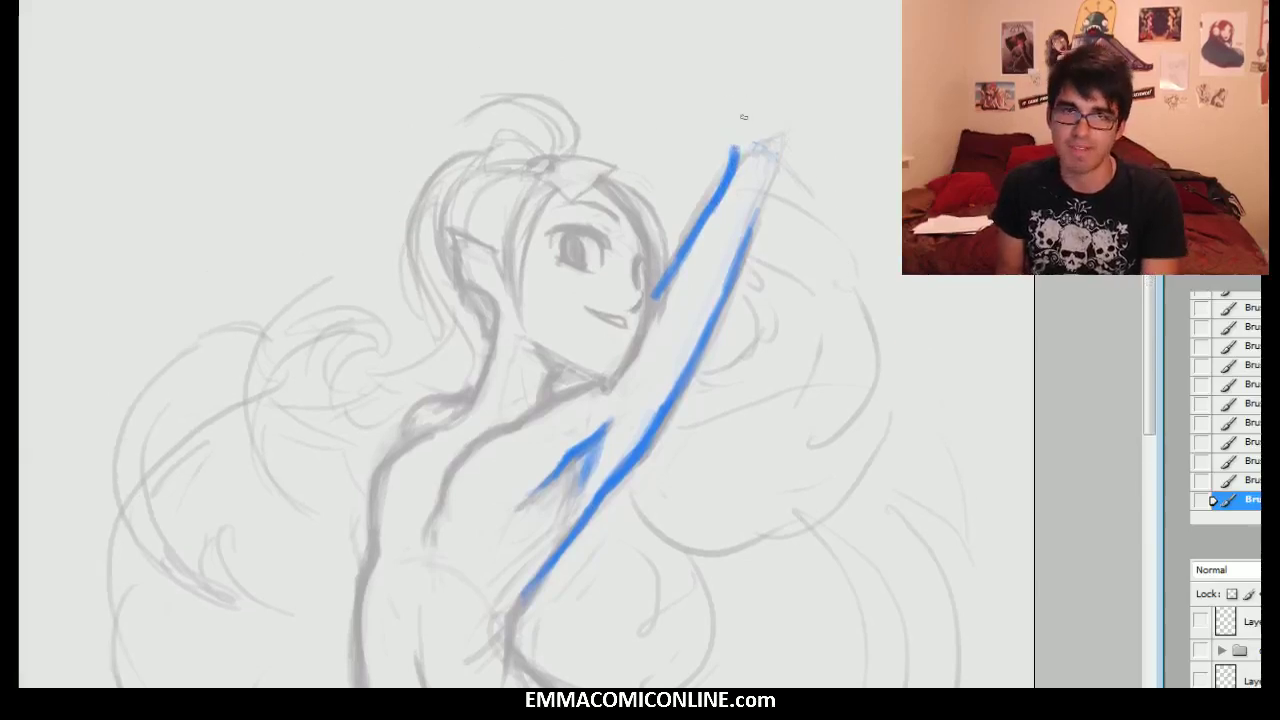
pyautogui.moveTo(733, 155); pyautogui.dragTo(731, 146)
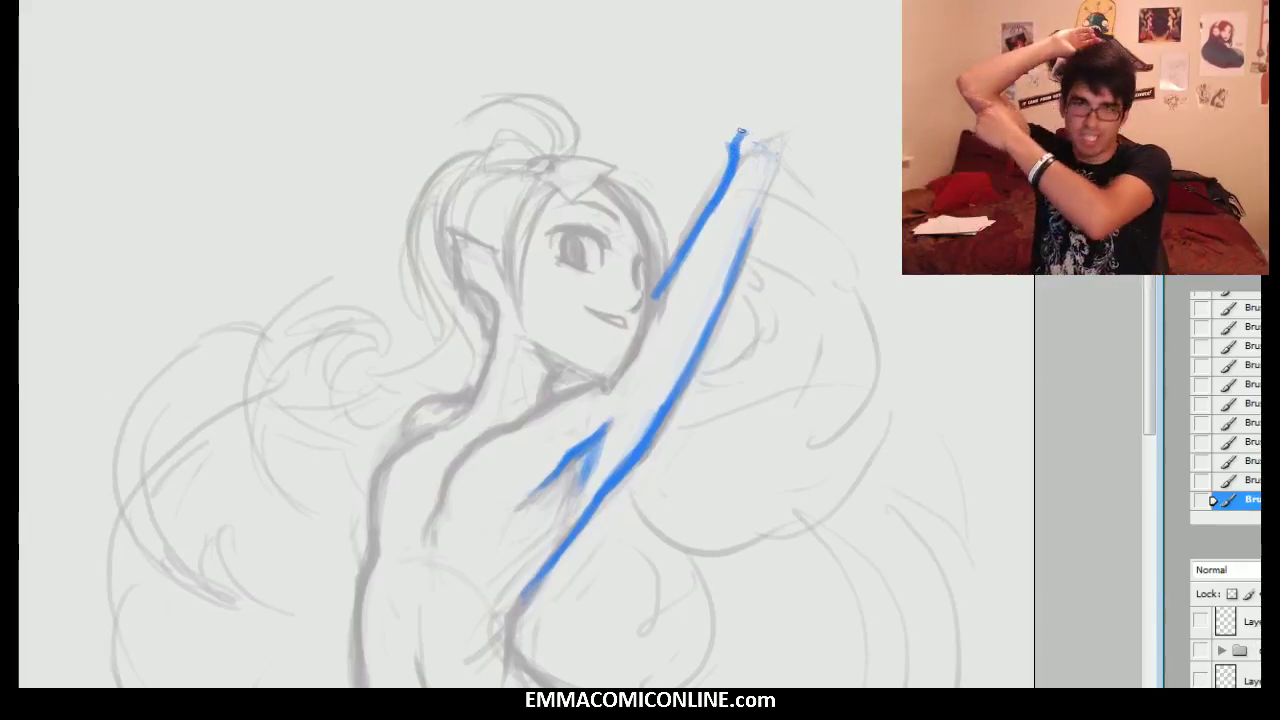
# - Extend the outer arm line into a pointed elbow and sketch both edges of a forearm bent back over the head
pyautogui.moveTo(756, 232)
pyautogui.mouseDown()
pyautogui.moveTo(792, 116)
pyautogui.moveTo(687, 53)
pyautogui.moveTo(775, 115)
pyautogui.mouseUp()
pyautogui.moveTo(733, 148); pyautogui.dragTo(586, 48)
pyautogui.moveTo(712, 80); pyautogui.dragTo(606, 30)
pyautogui.moveTo(724, 164)
pyautogui.mouseDown()
pyautogui.moveTo(762, 123)
pyautogui.moveTo(737, 126)
pyautogui.mouseUp()
pyautogui.press('e')
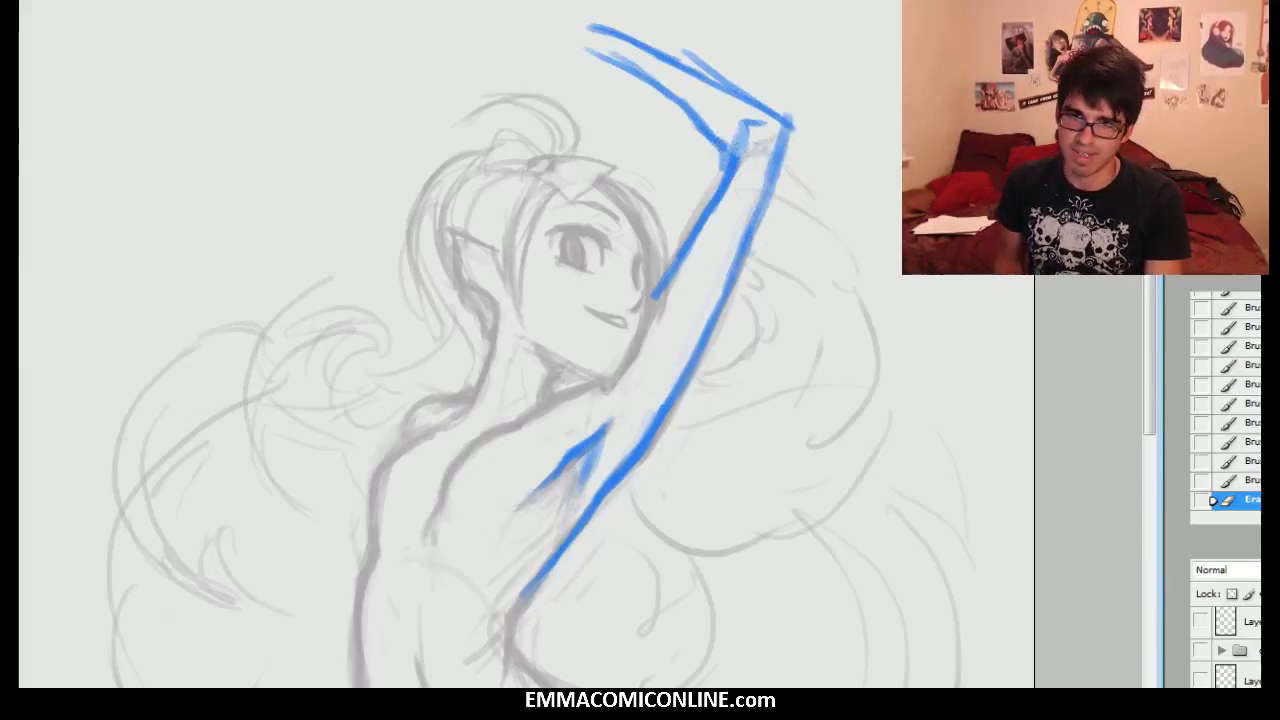
# - Toggle the visibility of the sketch layers to compare the new arm with the earlier drawing
pyautogui.click(1202, 708)
pyautogui.click(1202, 679)
pyautogui.click(1202, 679)
pyautogui.click(1202, 708)
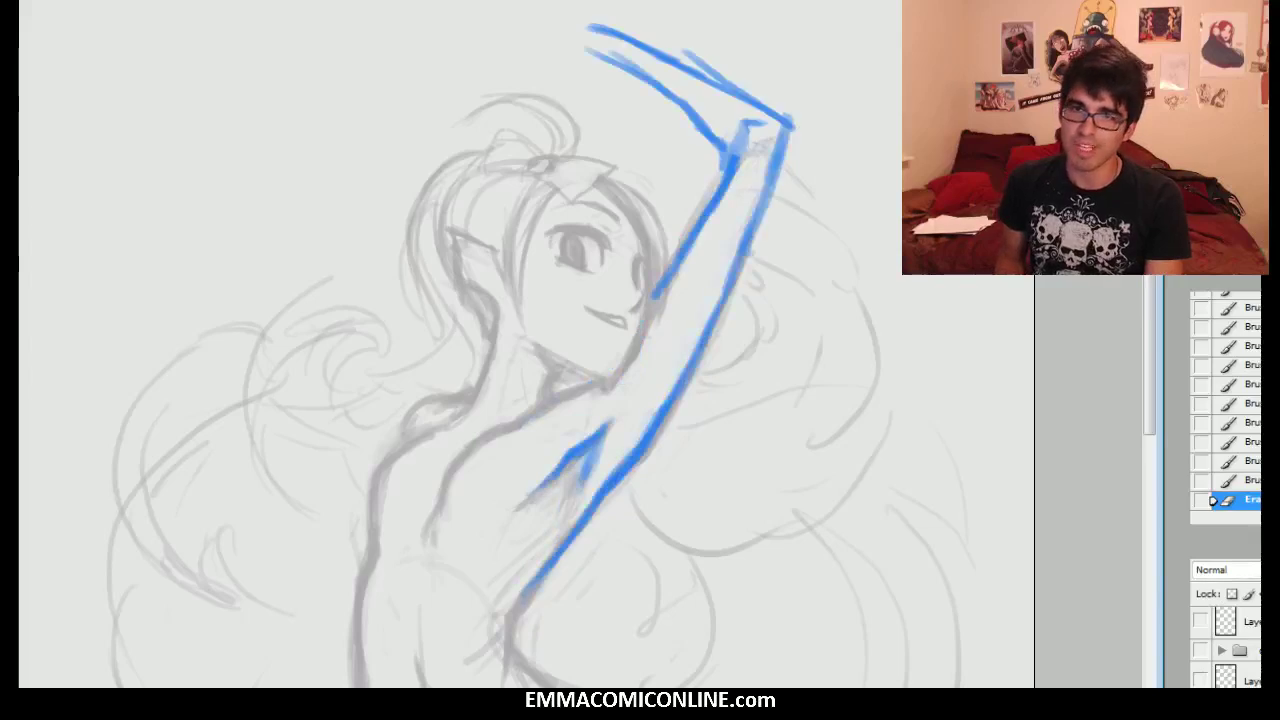
# - Thicken the upper arm's inner edge and sketch a relaxed hand with fingers at the end of the forearm
pyautogui.moveTo(690, 258); pyautogui.dragTo(734, 138)
pyautogui.moveTo(708, 206); pyautogui.dragTo(750, 118)
pyautogui.scroll(2, 530, 132)
pyautogui.moveTo(590, 126)
pyautogui.mouseDown()
pyautogui.moveTo(573, 89)
pyautogui.moveTo(473, 127)
pyautogui.moveTo(509, 126)
pyautogui.moveTo(478, 151)
pyautogui.moveTo(470, 186)
pyautogui.mouseUp()
pyautogui.moveTo(472, 184)
pyautogui.mouseDown()
pyautogui.moveTo(548, 134)
pyautogui.moveTo(571, 140)
pyautogui.moveTo(578, 120)
pyautogui.moveTo(576, 143)
pyautogui.moveTo(551, 164)
pyautogui.moveTo(549, 134)
pyautogui.moveTo(501, 160)
pyautogui.moveTo(485, 154)
pyautogui.moveTo(516, 113)
pyautogui.moveTo(487, 106)
pyautogui.moveTo(463, 136)
pyautogui.moveTo(482, 146)
pyautogui.moveTo(476, 184)
pyautogui.mouseUp()
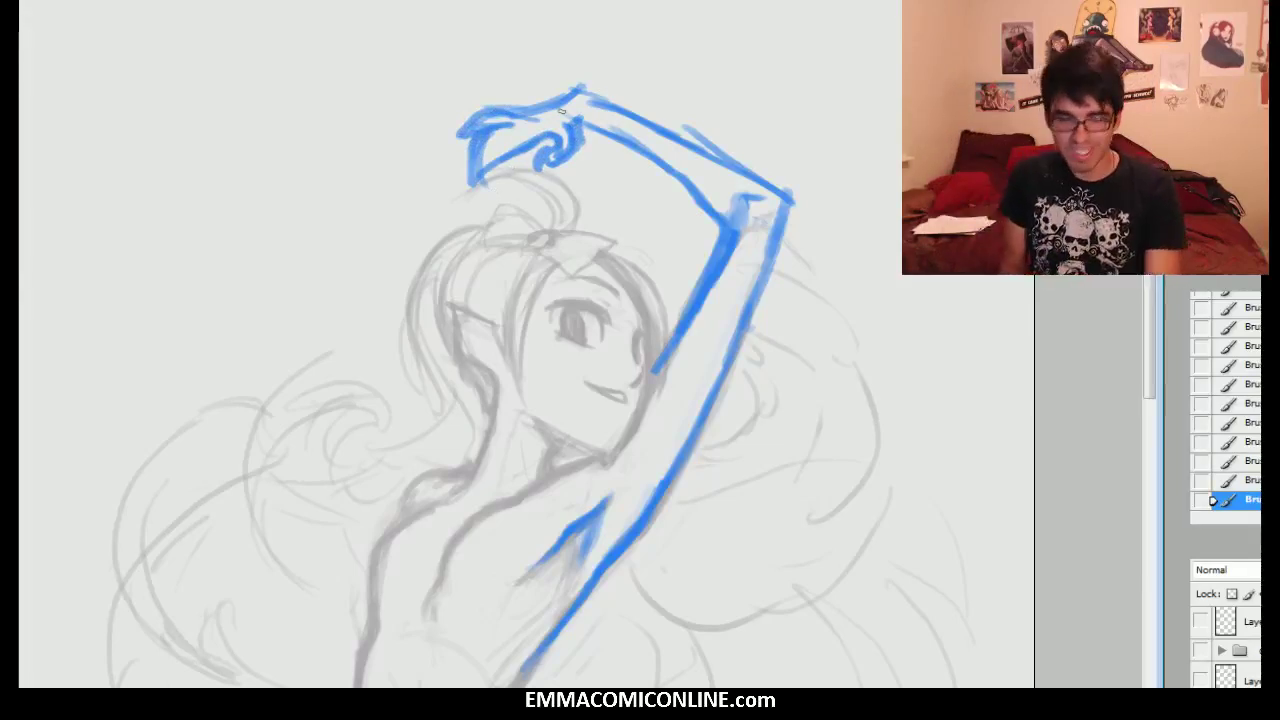
# - Erase the hand's fingertips and redraw the fingers and thumb with a cleaner shape above the hair
pyautogui.press('e')
pyautogui.moveTo(498, 117)
pyautogui.mouseDown()
pyautogui.moveTo(456, 135)
pyautogui.moveTo(474, 175)
pyautogui.mouseUp()
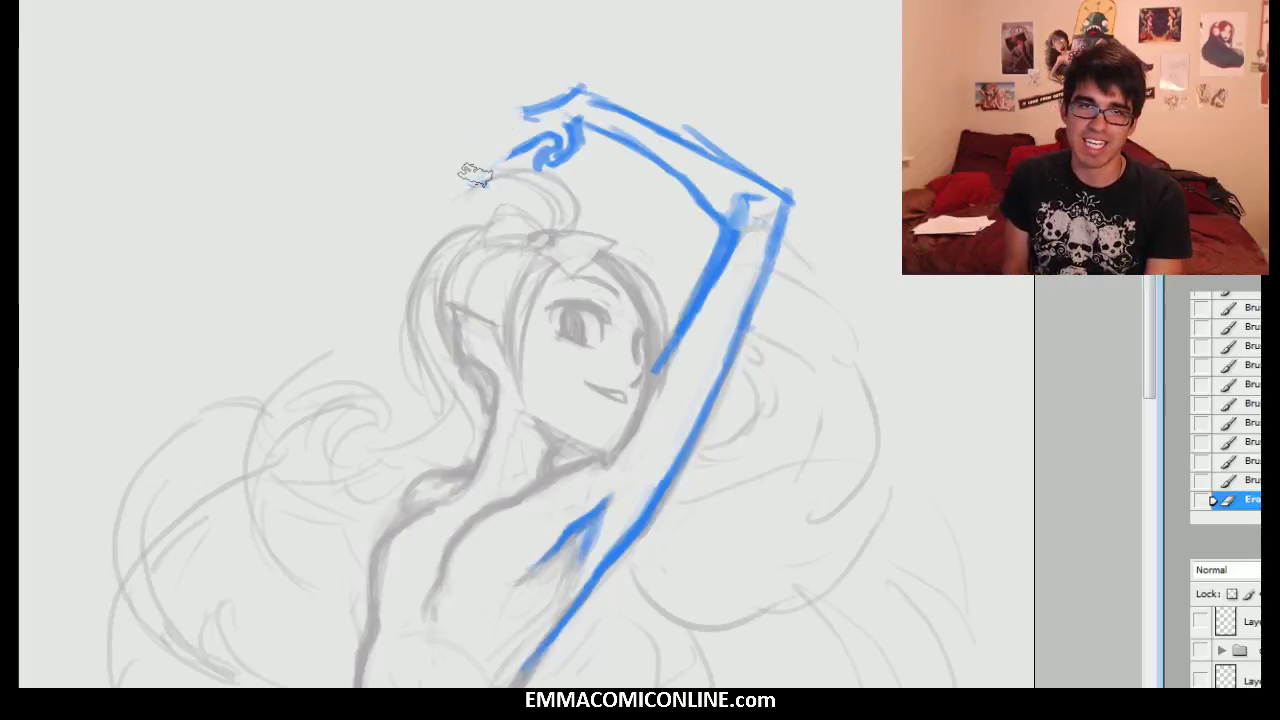
pyautogui.press('b')
pyautogui.moveTo(530, 106)
pyautogui.mouseDown()
pyautogui.moveTo(476, 112)
pyautogui.moveTo(464, 122)
pyautogui.moveTo(502, 134)
pyautogui.moveTo(458, 160)
pyautogui.moveTo(484, 130)
pyautogui.mouseUp()
pyautogui.moveTo(462, 176)
pyautogui.mouseDown()
pyautogui.moveTo(510, 152)
pyautogui.moveTo(562, 150)
pyautogui.moveTo(545, 170)
pyautogui.moveTo(570, 140)
pyautogui.moveTo(560, 156)
pyautogui.mouseUp()
pyautogui.press('e')
pyautogui.press('b')
pyautogui.moveTo(572, 142)
pyautogui.mouseDown()
pyautogui.moveTo(536, 166)
pyautogui.moveTo(554, 142)
pyautogui.moveTo(534, 138)
pyautogui.mouseUp()
pyautogui.moveTo(544, 138)
pyautogui.mouseDown()
pyautogui.moveTo(518, 136)
pyautogui.moveTo(560, 128)
pyautogui.moveTo(550, 132)
pyautogui.mouseUp()
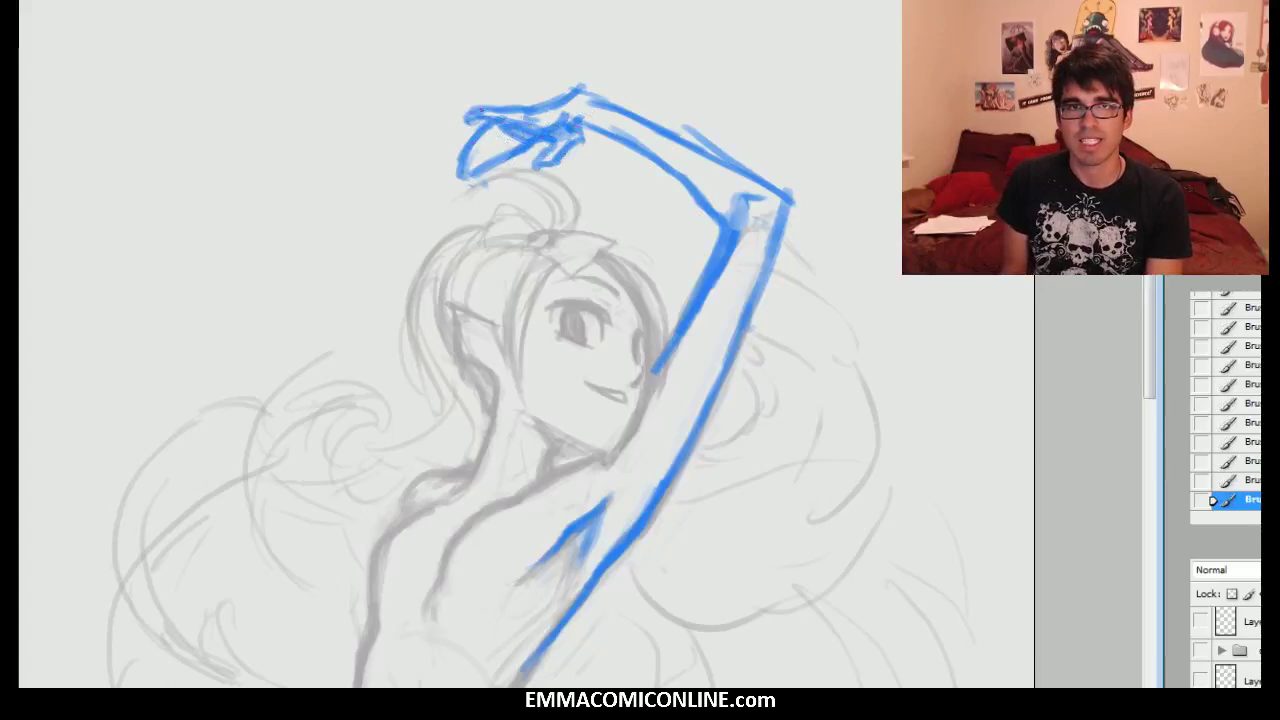
# - Erase the back of the hand at the wrist and redraw it flowing into the forearm's upper edge
pyautogui.hotkey('ctrl', '+')
pyautogui.moveTo(513, 102); pyautogui.dragTo(508, 142)
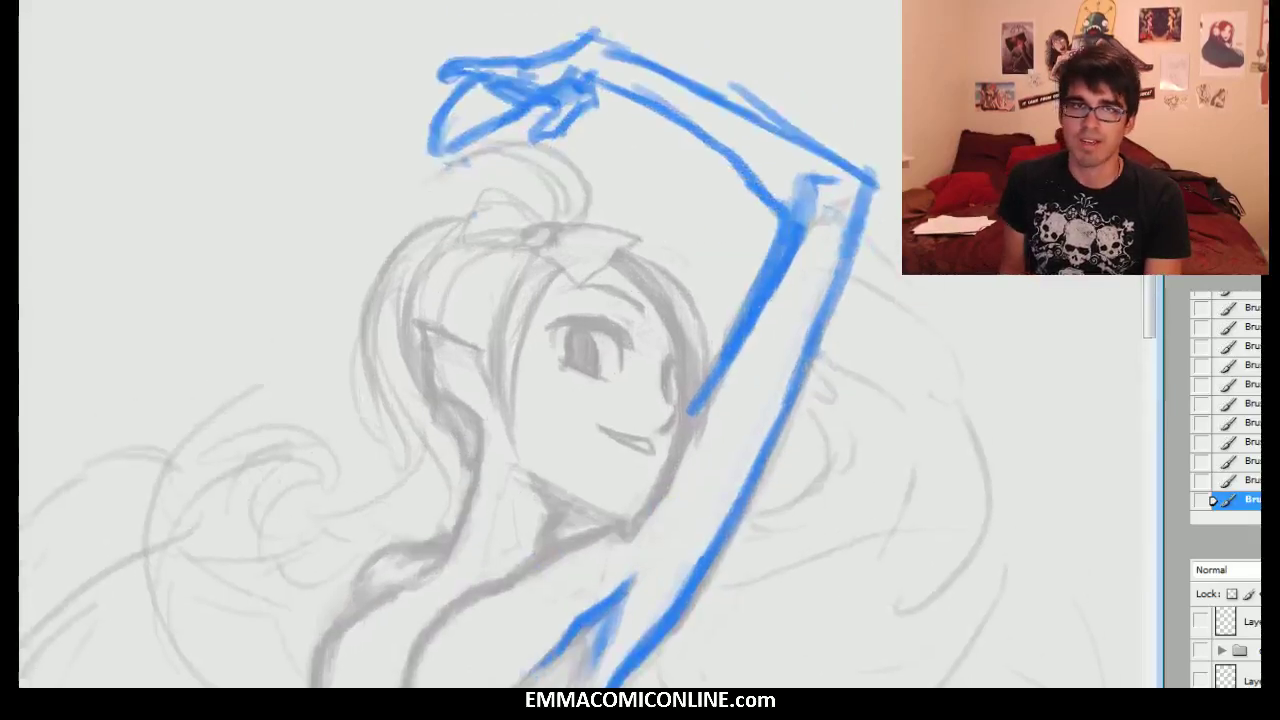
pyautogui.press('e')
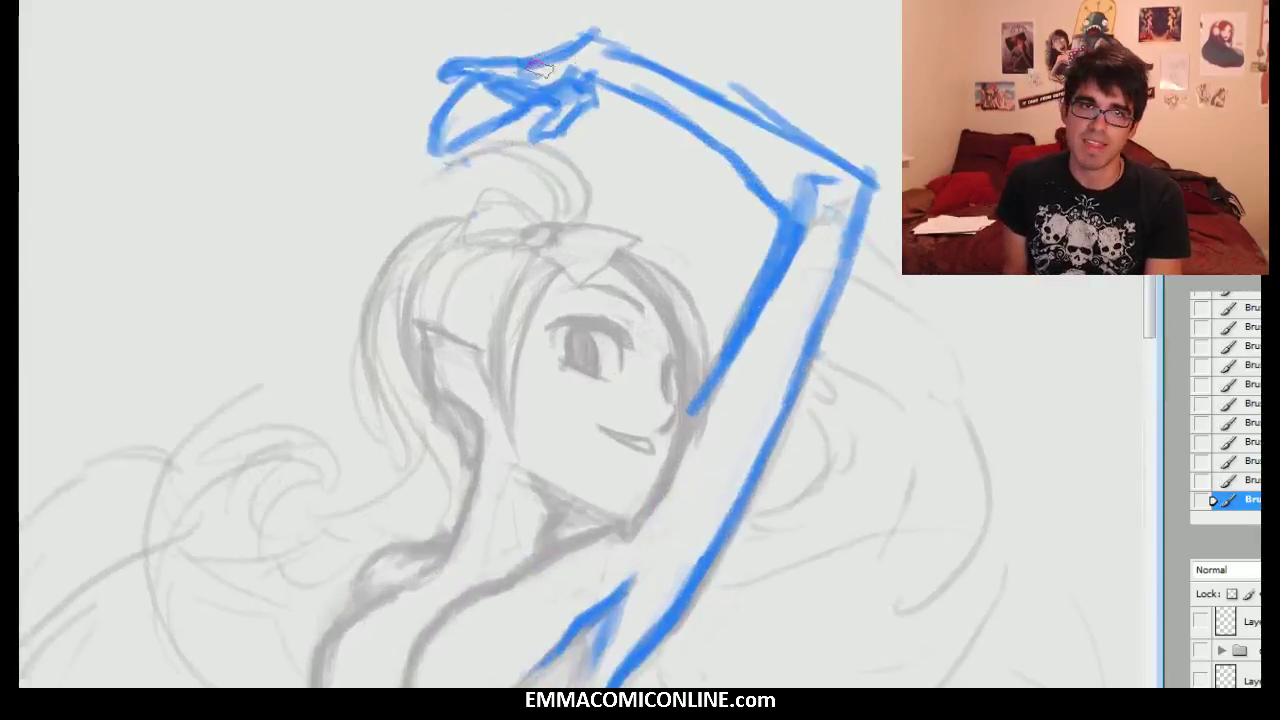
pyautogui.moveTo(540, 63); pyautogui.dragTo(590, 46)
pyautogui.moveTo(530, 62); pyautogui.dragTo(592, 40)
pyautogui.press('b')
pyautogui.moveTo(508, 66); pyautogui.dragTo(588, 32)
pyautogui.moveTo(574, 32); pyautogui.dragTo(732, 104)
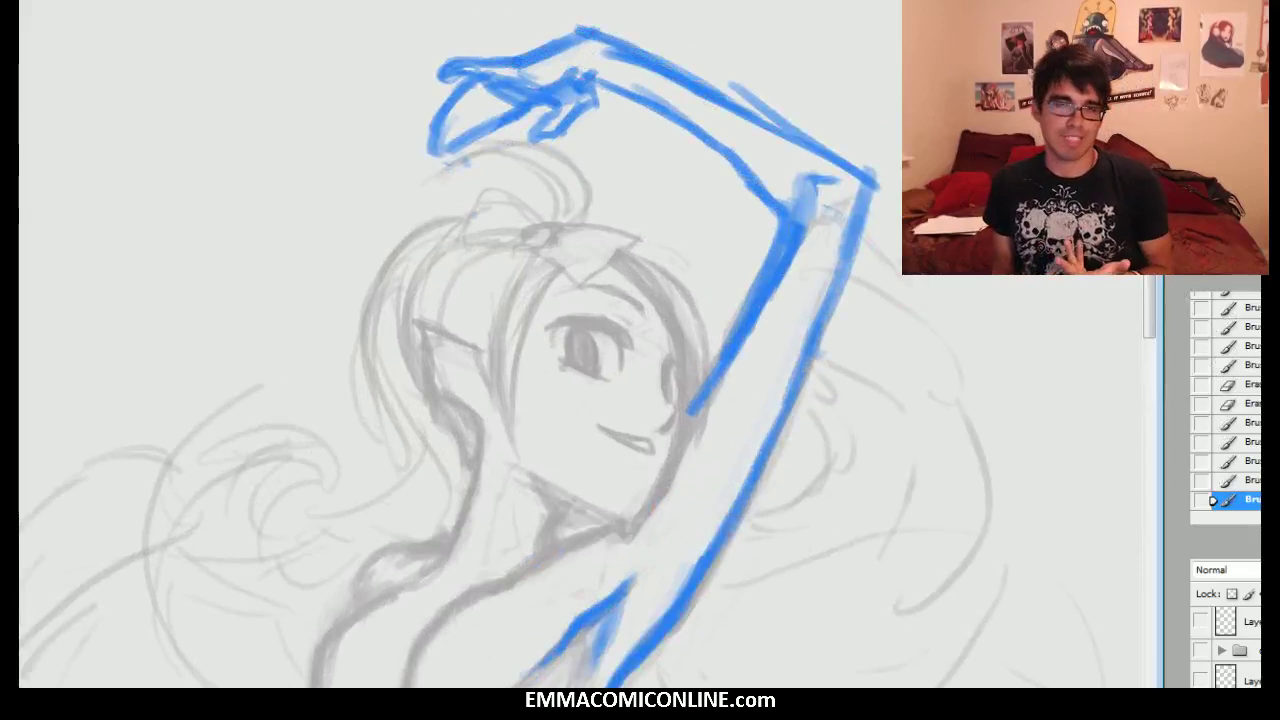
# - Trace the curved line from the shoulder down the upper torso in blue and fade its lower end with the eraser
pyautogui.moveTo(1224, 200); pyautogui.dragTo(1222, 218)
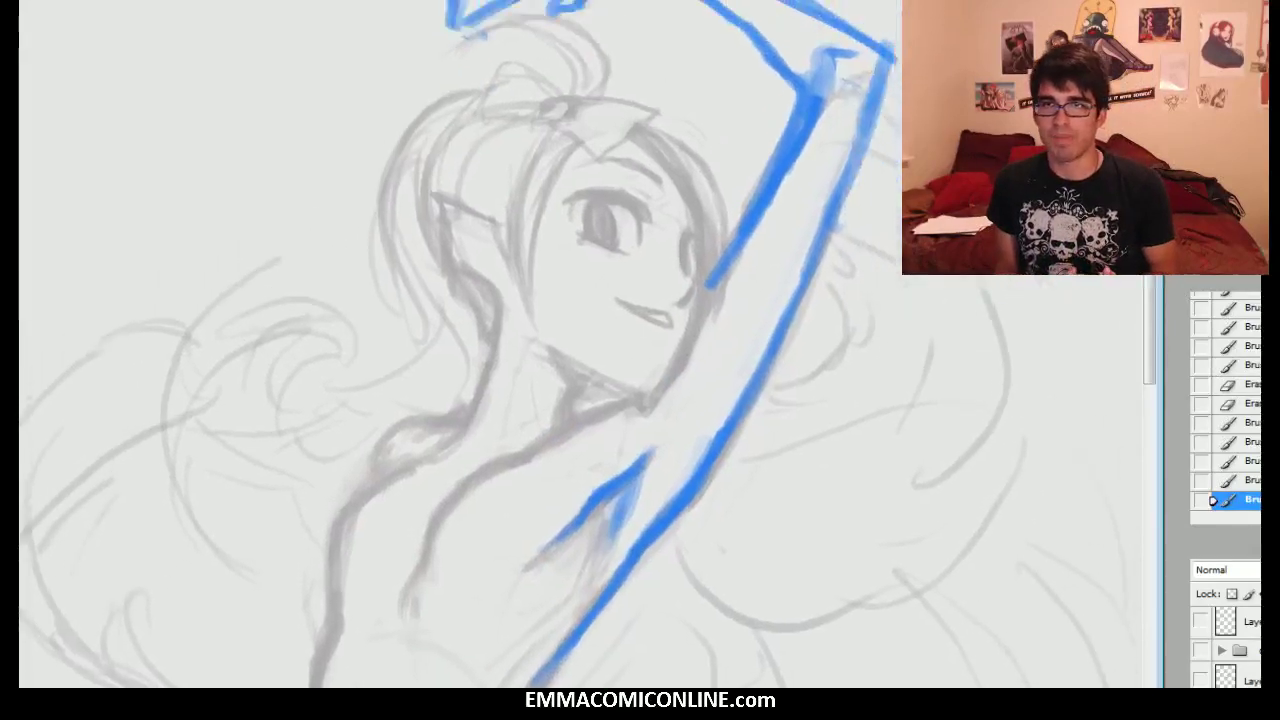
pyautogui.hotkey('ctrl', '-')
pyautogui.scroll(-5, 576, 344)
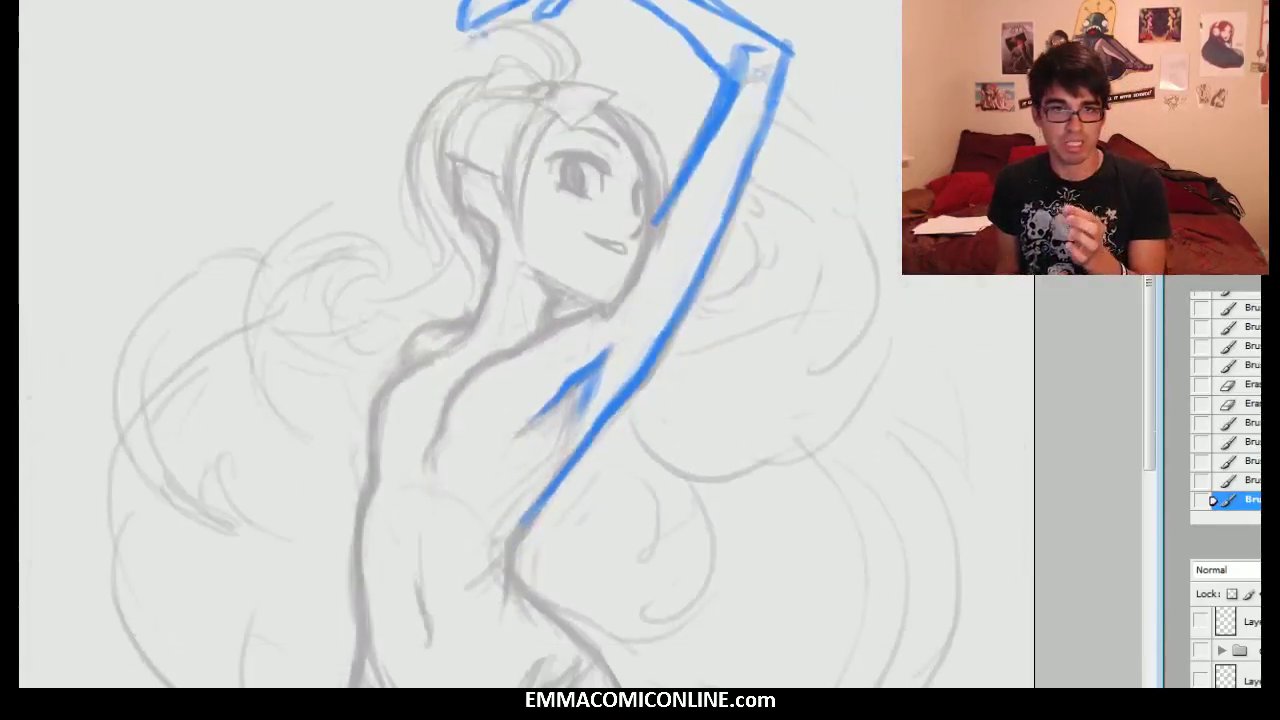
pyautogui.scroll(-2, 920, 381)
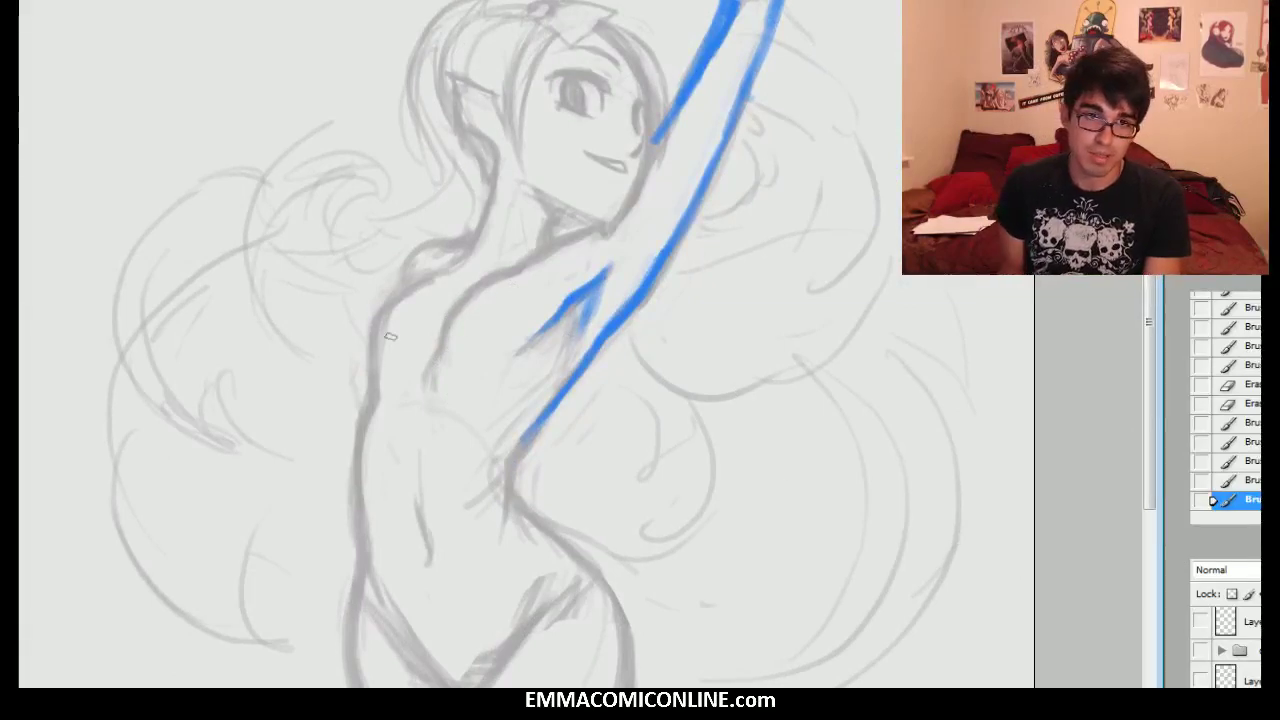
pyautogui.moveTo(434, 355)
pyautogui.mouseDown()
pyautogui.moveTo(422, 388)
pyautogui.moveTo(430, 362)
pyautogui.mouseUp()
pyautogui.moveTo(448, 320)
pyautogui.mouseDown()
pyautogui.moveTo(438, 352)
pyautogui.moveTo(484, 280)
pyautogui.mouseUp()
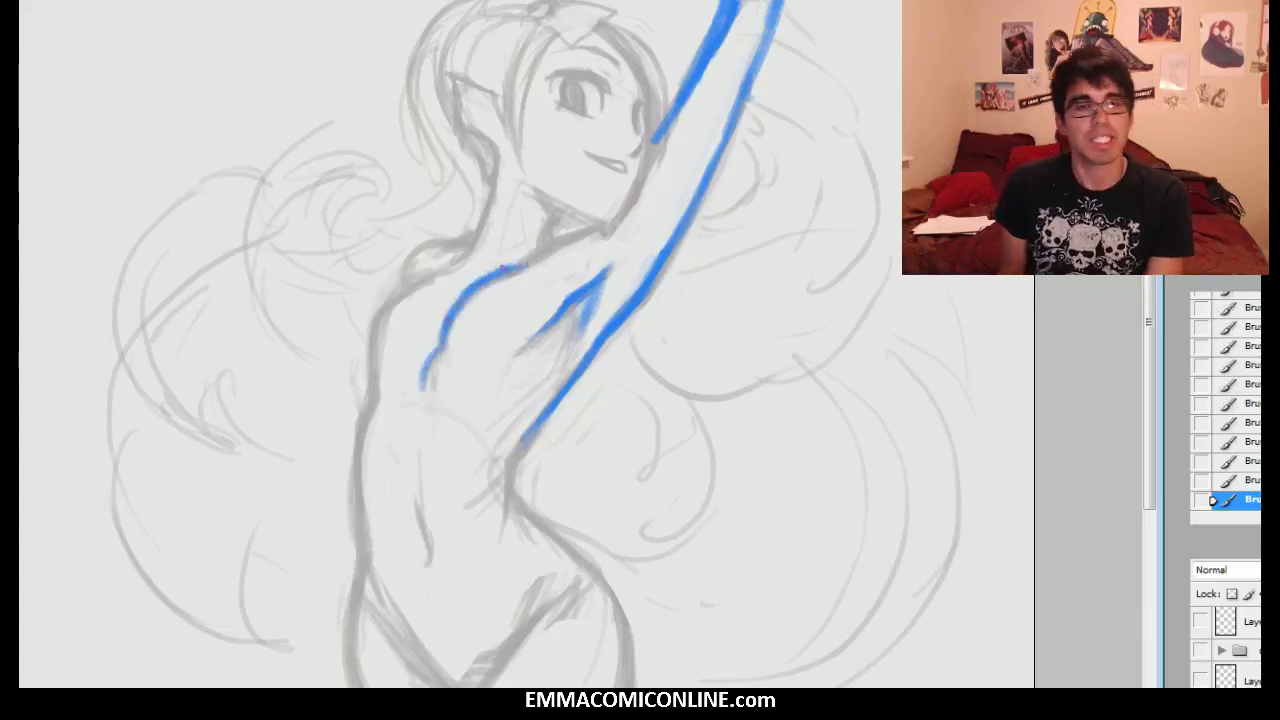
pyautogui.press('e')
pyautogui.moveTo(431, 384)
pyautogui.mouseDown()
pyautogui.moveTo(450, 360)
pyautogui.moveTo(430, 382)
pyautogui.mouseUp()
pyautogui.moveTo(432, 382); pyautogui.dragTo(428, 350)
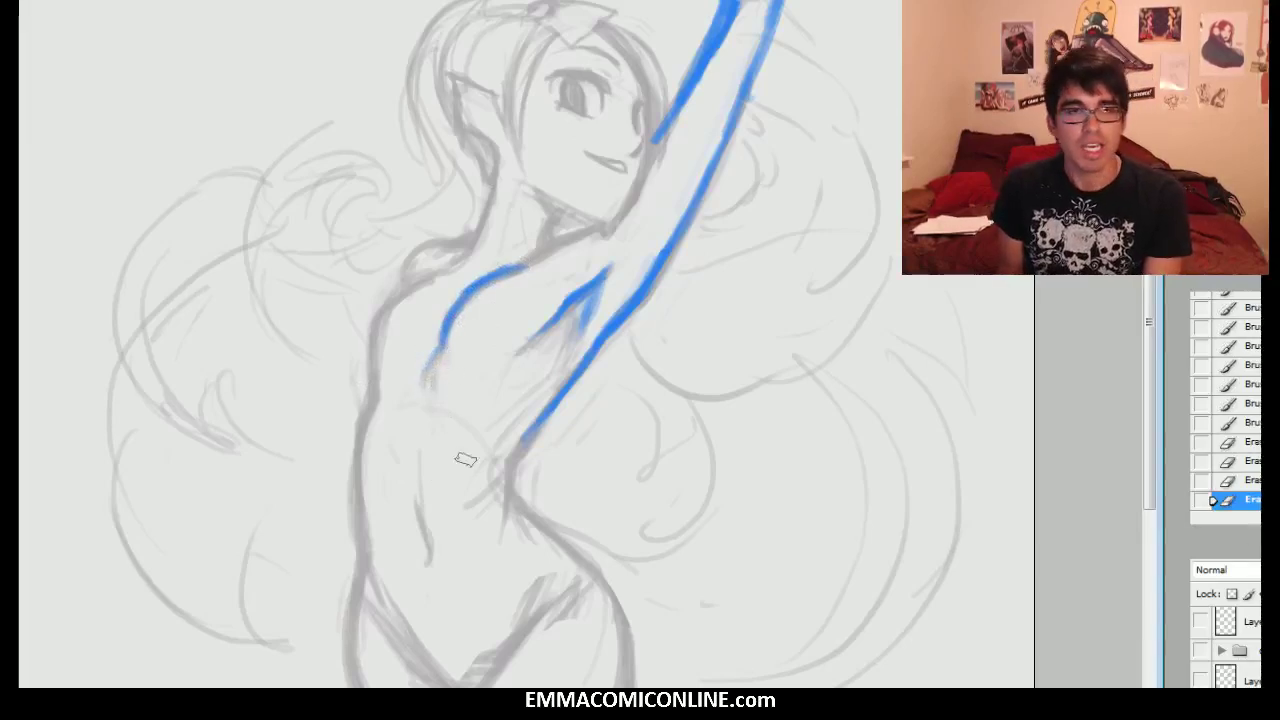
# - Extend the lower end of the blue chest line with short strokes and soften its tip with the eraser
pyautogui.moveTo(440, 349); pyautogui.dragTo(428, 368)
pyautogui.moveTo(438, 354); pyautogui.dragTo(425, 378)
pyautogui.moveTo(436, 358); pyautogui.dragTo(425, 380)
pyautogui.moveTo(434, 362); pyautogui.dragTo(423, 382)
pyautogui.moveTo(436, 366); pyautogui.dragTo(431, 390)
pyautogui.moveTo(435, 376); pyautogui.dragTo(434, 400)
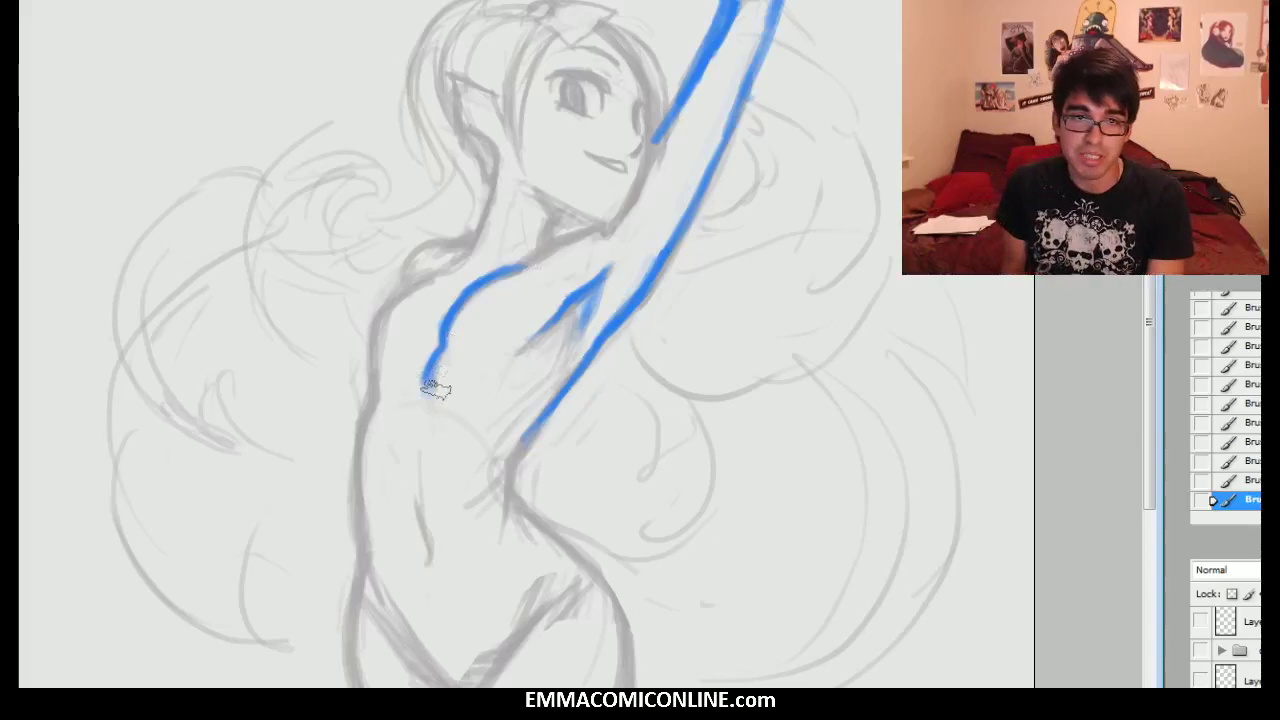
pyautogui.moveTo(436, 388); pyautogui.dragTo(433, 432)
pyautogui.press('e')
pyautogui.moveTo(446, 376); pyautogui.dragTo(441, 410)
pyautogui.moveTo(450, 384); pyautogui.dragTo(439, 443)
pyautogui.moveTo(439, 443)
pyautogui.mouseDown()
pyautogui.moveTo(419, 406)
pyautogui.moveTo(440, 380)
pyautogui.mouseUp()
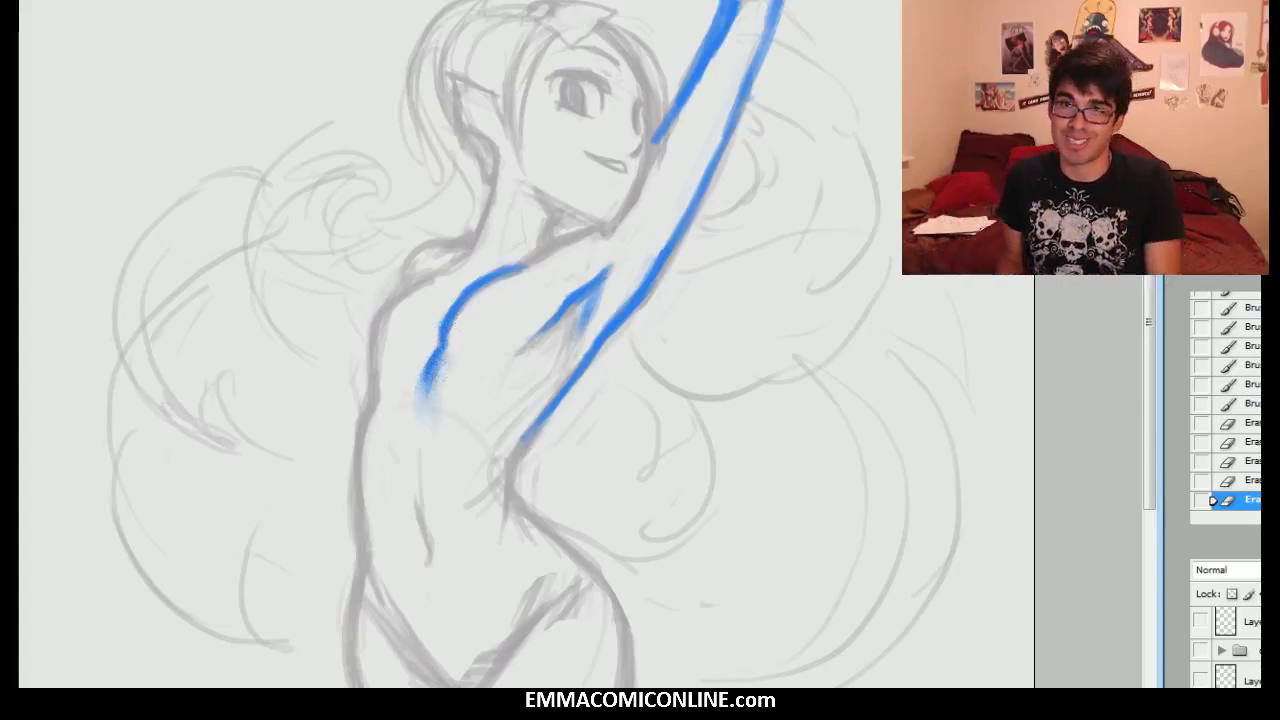
# - Brush a broad blue centre band down the torso from the chest line to the lower belly, cleaning its edges with the eraser
pyautogui.scroll(-2, 526, 344)
pyautogui.press('b')
pyautogui.moveTo(428, 330); pyautogui.dragTo(435, 465)
pyautogui.moveTo(423, 403); pyautogui.dragTo(436, 470)
pyautogui.moveTo(428, 430)
pyautogui.mouseDown()
pyautogui.moveTo(456, 542)
pyautogui.moveTo(452, 465)
pyautogui.mouseUp()
pyautogui.press('e')
pyautogui.moveTo(450, 440)
pyautogui.mouseDown()
pyautogui.moveTo(473, 536)
pyautogui.moveTo(452, 408)
pyautogui.moveTo(457, 455)
pyautogui.mouseUp()
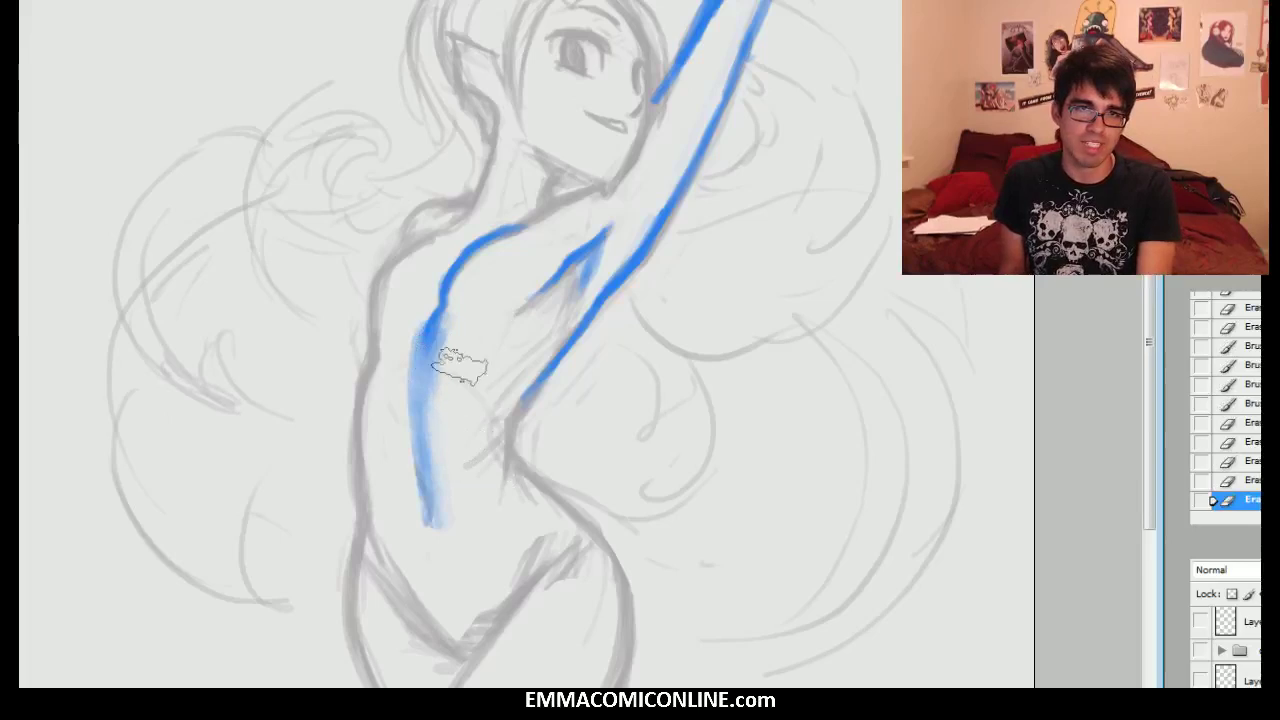
pyautogui.moveTo(404, 342); pyautogui.dragTo(390, 415)
pyautogui.moveTo(392, 380); pyautogui.dragTo(420, 515)
pyautogui.press('b')
pyautogui.moveTo(443, 335); pyautogui.dragTo(428, 378)
pyautogui.moveTo(430, 365)
pyautogui.mouseDown()
pyautogui.moveTo(450, 512)
pyautogui.moveTo(470, 522)
pyautogui.mouseUp()
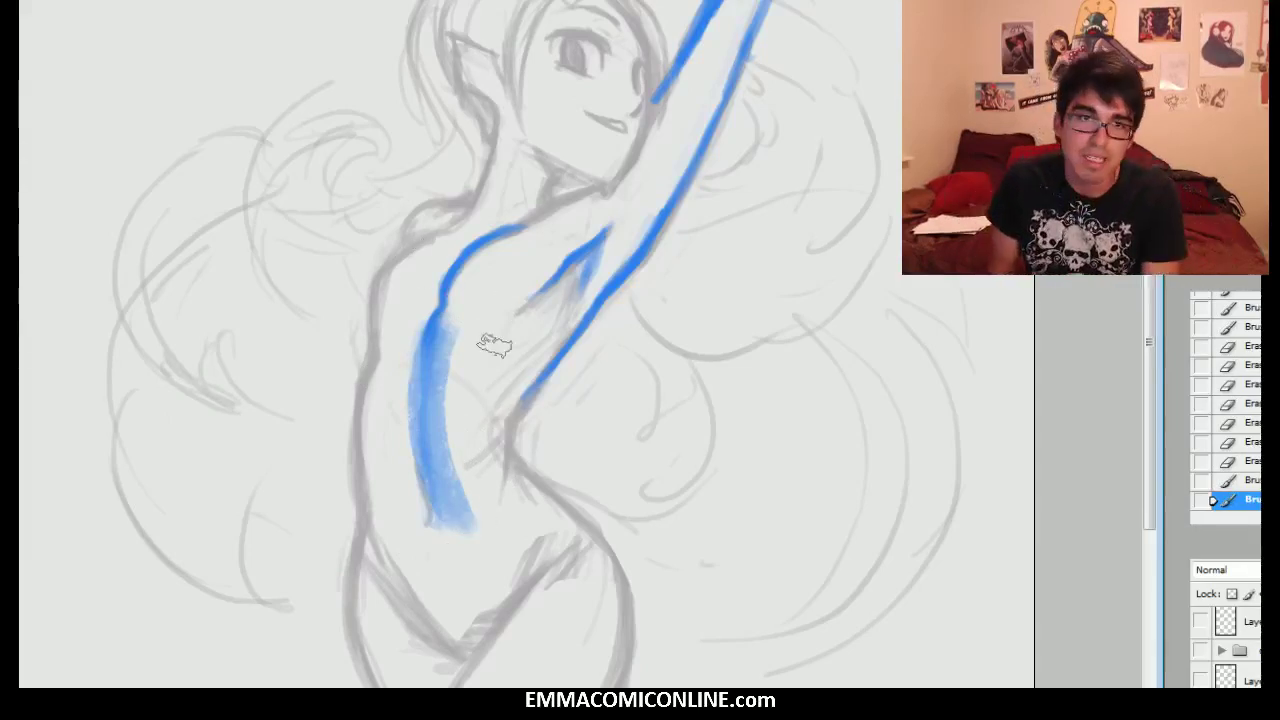
# - Draw curved contour lines across the ribcage over the centre band, then erase over the band
pyautogui.moveTo(531, 390); pyautogui.dragTo(467, 336)
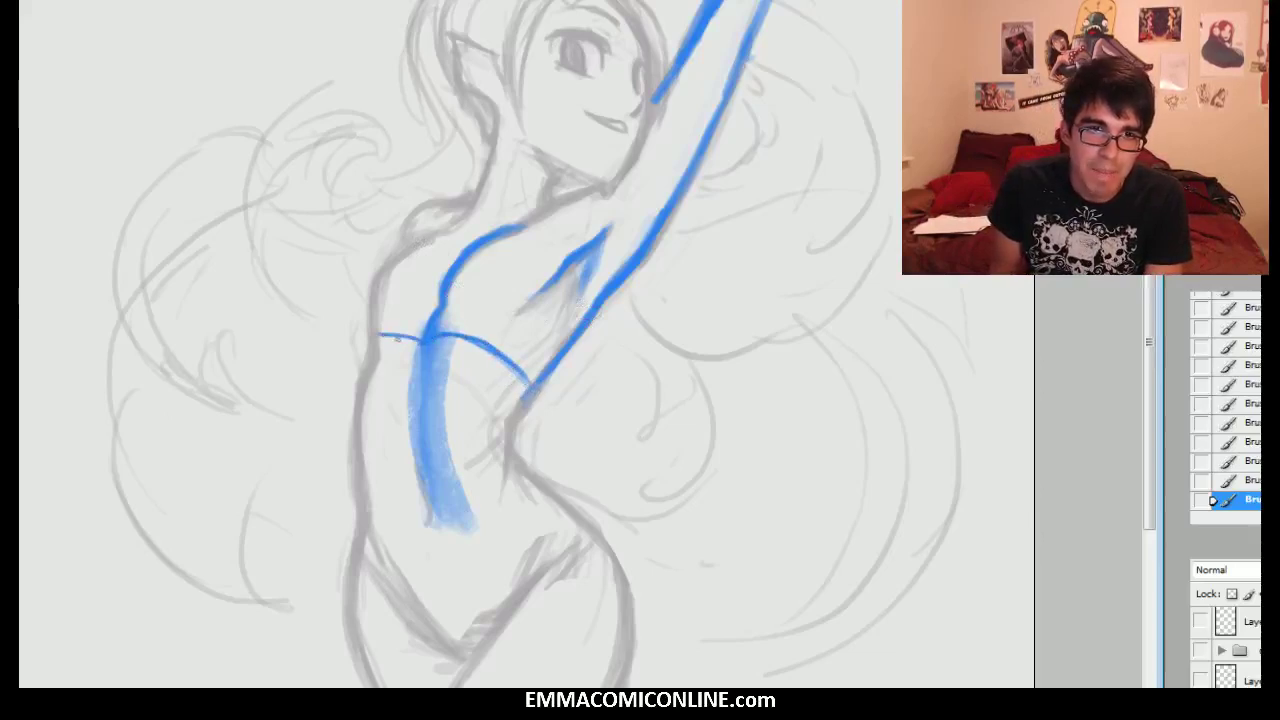
pyautogui.moveTo(410, 339); pyautogui.dragTo(366, 343)
pyautogui.moveTo(515, 420); pyautogui.dragTo(448, 383)
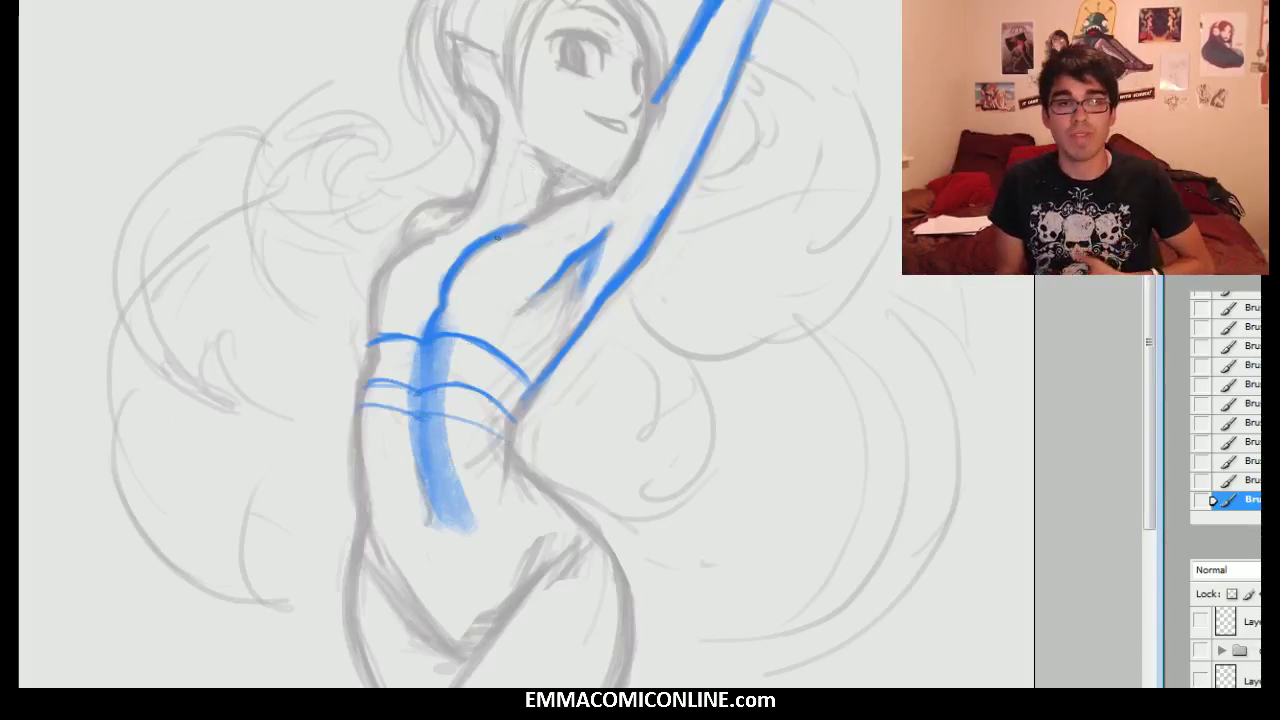
pyautogui.press('e')
pyautogui.moveTo(434, 457)
pyautogui.mouseDown()
pyautogui.moveTo(443, 500)
pyautogui.moveTo(455, 395)
pyautogui.moveTo(414, 426)
pyautogui.moveTo(417, 374)
pyautogui.moveTo(543, 415)
pyautogui.moveTo(449, 334)
pyautogui.moveTo(443, 466)
pyautogui.moveTo(419, 342)
pyautogui.moveTo(427, 350)
pyautogui.mouseUp()
# - Redraw the curved contour lines across the ribs and belly, then erase all the construction lines from the torso
pyautogui.press('b')
pyautogui.moveTo(506, 418); pyautogui.dragTo(518, 426)
pyautogui.moveTo(430, 364)
pyautogui.mouseDown()
pyautogui.moveTo(505, 410)
pyautogui.moveTo(443, 368)
pyautogui.moveTo(368, 368)
pyautogui.mouseUp()
pyautogui.moveTo(508, 436)
pyautogui.mouseDown()
pyautogui.moveTo(422, 411)
pyautogui.moveTo(519, 457)
pyautogui.moveTo(377, 458)
pyautogui.moveTo(522, 490)
pyautogui.moveTo(395, 505)
pyautogui.mouseUp()
pyautogui.moveTo(495, 390); pyautogui.dragTo(418, 365)
pyautogui.rightClick(502, 222)
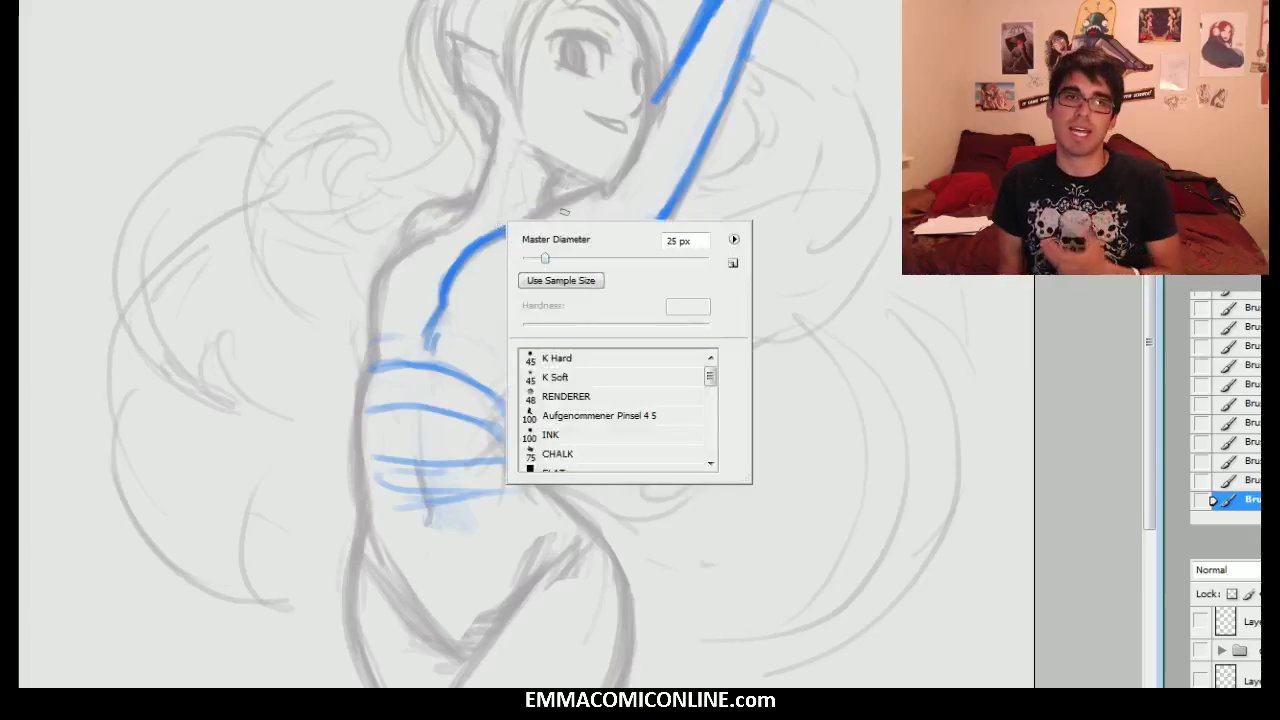
pyautogui.press('e')
pyautogui.moveTo(417, 394)
pyautogui.mouseDown()
pyautogui.moveTo(398, 365)
pyautogui.moveTo(385, 383)
pyautogui.moveTo(506, 437)
pyautogui.moveTo(474, 403)
pyautogui.moveTo(479, 391)
pyautogui.moveTo(377, 370)
pyautogui.moveTo(480, 346)
pyautogui.moveTo(434, 385)
pyautogui.moveTo(467, 344)
pyautogui.mouseUp()
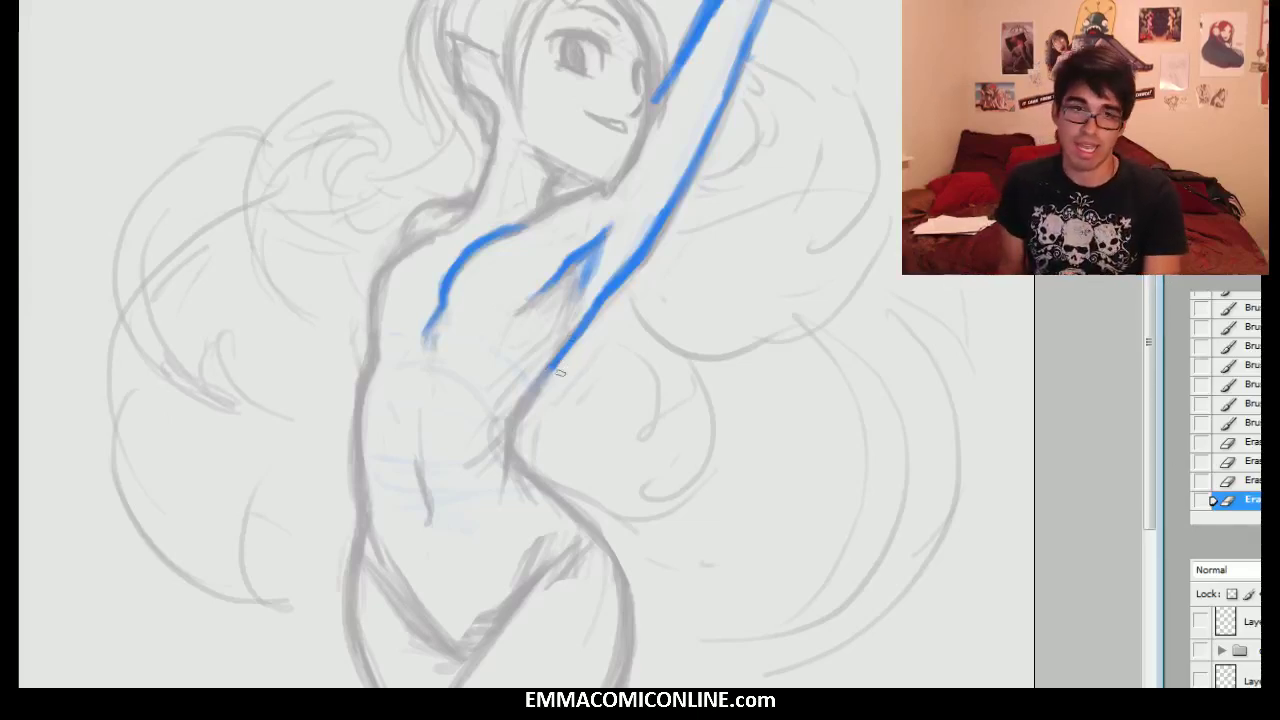
# - Extend the line below the raised arm to the waist and outline the ribcage with a lower arch and the far chest edge
pyautogui.moveTo(560, 360); pyautogui.dragTo(522, 405)
pyautogui.moveTo(548, 372); pyautogui.dragTo(505, 430)
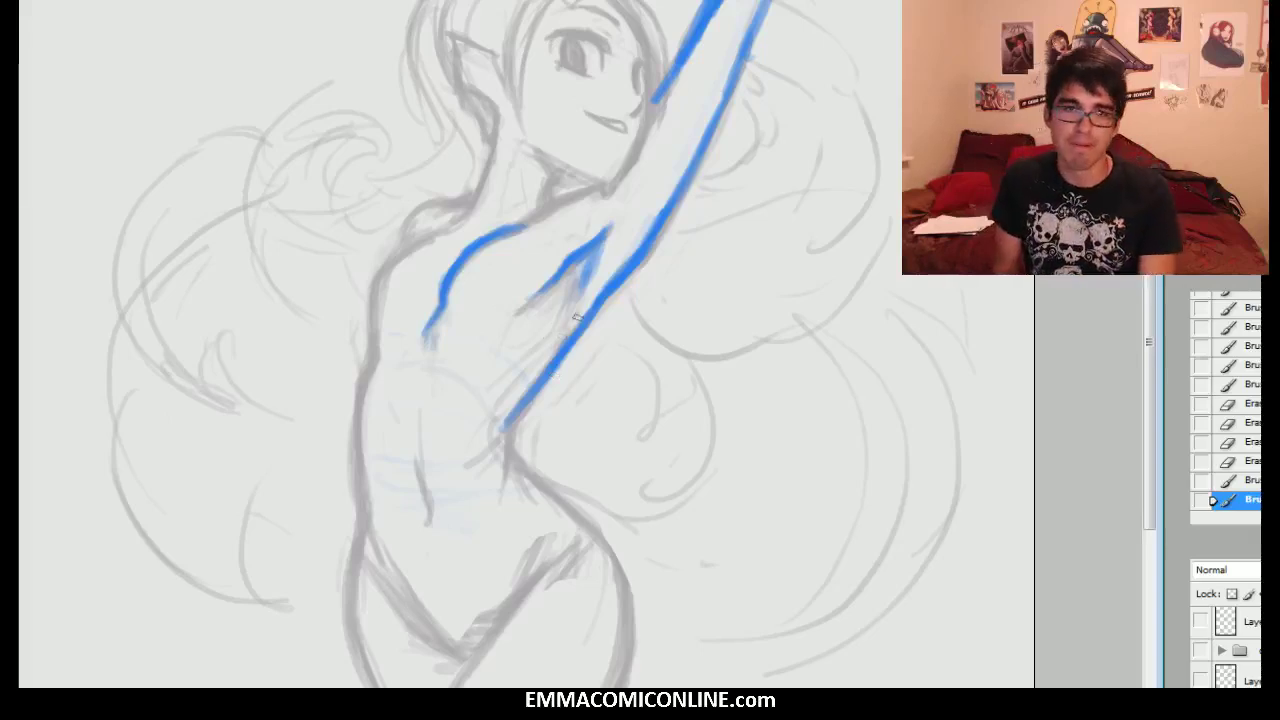
pyautogui.moveTo(508, 426); pyautogui.dragTo(553, 364)
pyautogui.moveTo(500, 428)
pyautogui.mouseDown()
pyautogui.moveTo(433, 372)
pyautogui.moveTo(447, 392)
pyautogui.moveTo(436, 374)
pyautogui.moveTo(402, 379)
pyautogui.moveTo(367, 413)
pyautogui.moveTo(398, 366)
pyautogui.moveTo(367, 404)
pyautogui.moveTo(371, 344)
pyautogui.moveTo(359, 412)
pyautogui.moveTo(390, 330)
pyautogui.moveTo(373, 349)
pyautogui.moveTo(385, 271)
pyautogui.mouseUp()
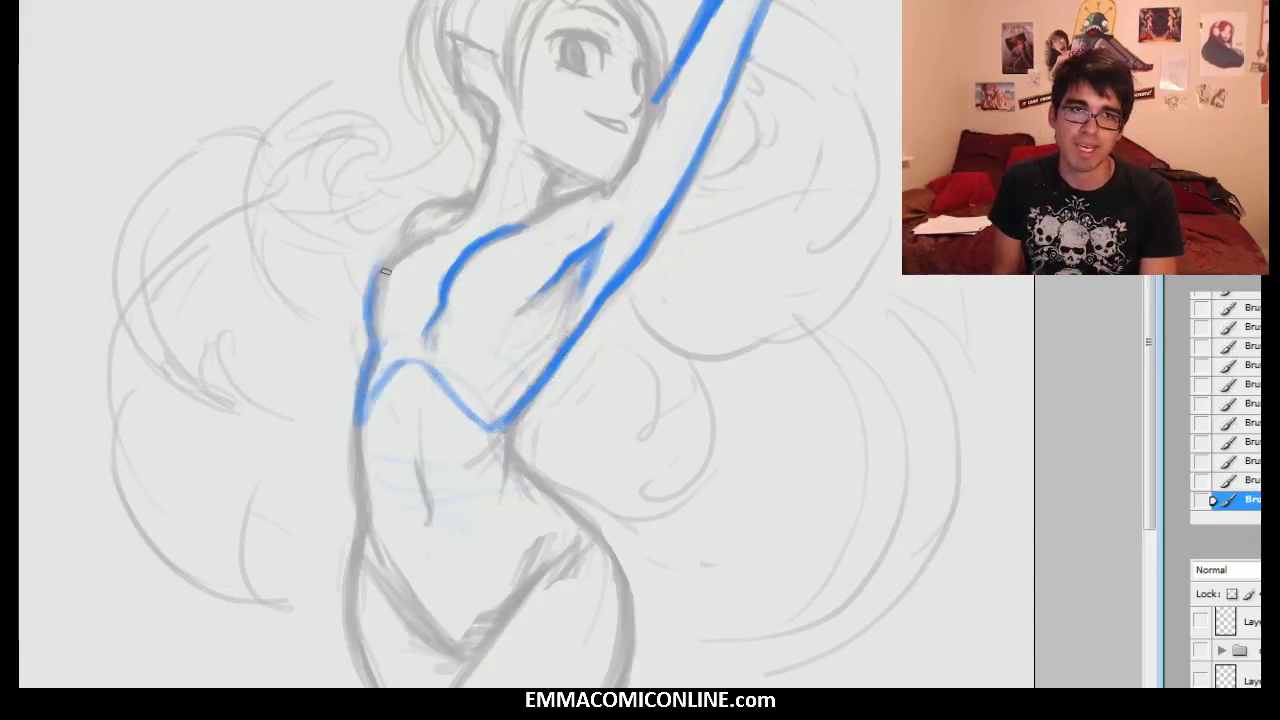
# - Draw both sides of the abdomen in blue from the ribcage arch down, curving inward at the lower belly
pyautogui.moveTo(358, 426)
pyautogui.mouseDown()
pyautogui.moveTo(370, 534)
pyautogui.moveTo(393, 580)
pyautogui.mouseUp()
pyautogui.moveTo(366, 520); pyautogui.dragTo(408, 586)
pyautogui.moveTo(506, 426); pyautogui.dragTo(507, 480)
pyautogui.moveTo(505, 430); pyautogui.dragTo(503, 518)
pyautogui.moveTo(358, 444)
pyautogui.mouseDown()
pyautogui.moveTo(382, 556)
pyautogui.moveTo(424, 584)
pyautogui.moveTo(492, 565)
pyautogui.mouseUp()
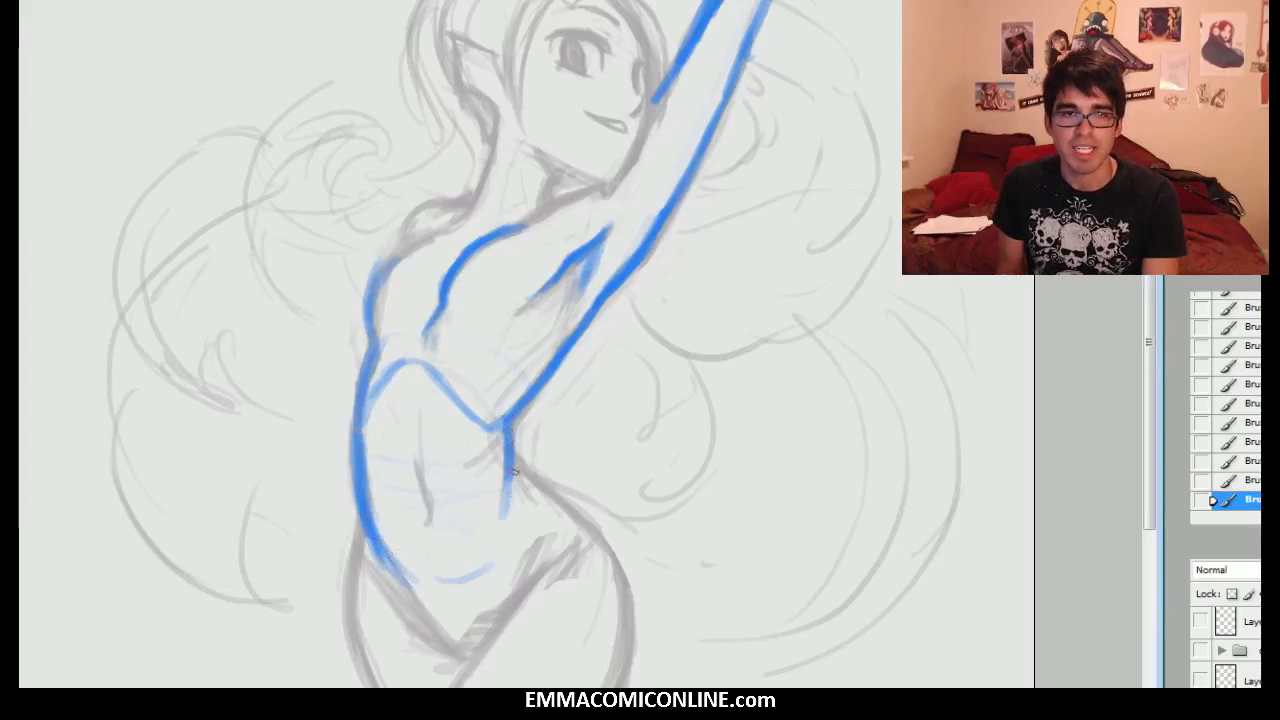
pyautogui.moveTo(510, 452); pyautogui.dragTo(481, 556)
pyautogui.moveTo(496, 421)
pyautogui.mouseDown()
pyautogui.moveTo(483, 565)
pyautogui.moveTo(488, 551)
pyautogui.mouseUp()
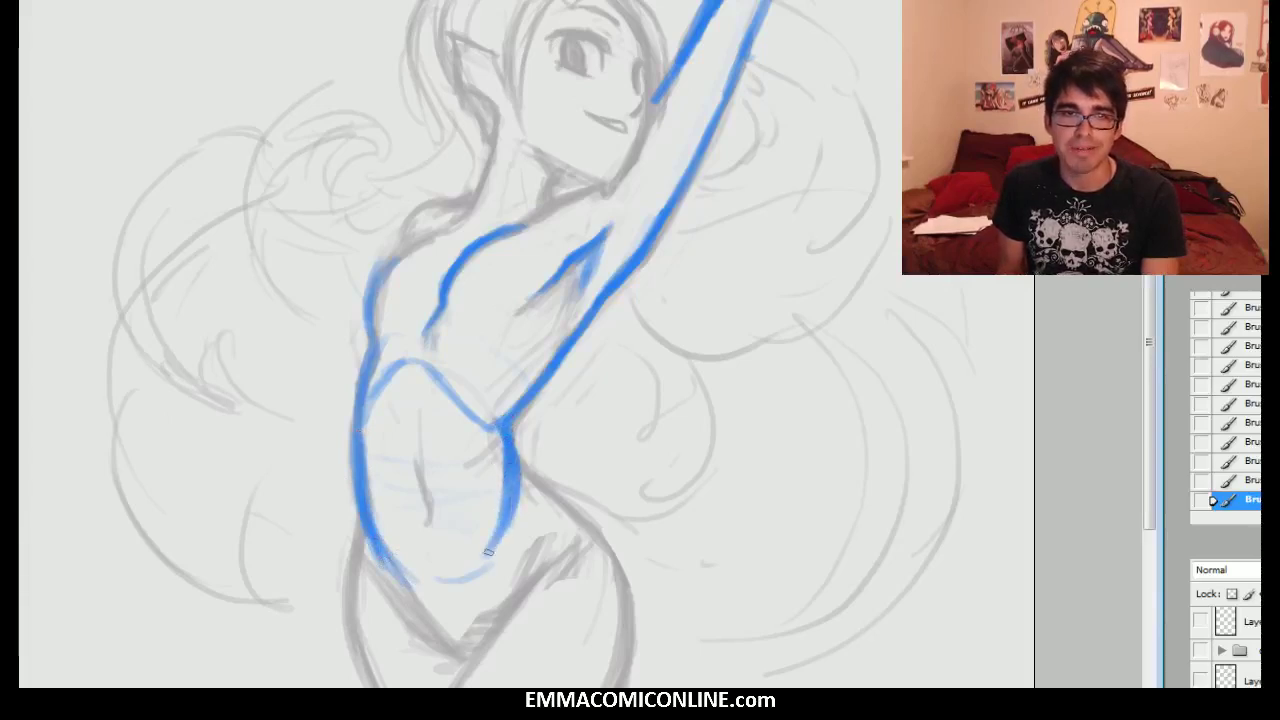
# - Close the bottom of the abdomen oval with overlapping curved strokes across the lower belly
pyautogui.press('e')
pyautogui.moveTo(506, 447); pyautogui.dragTo(548, 510)
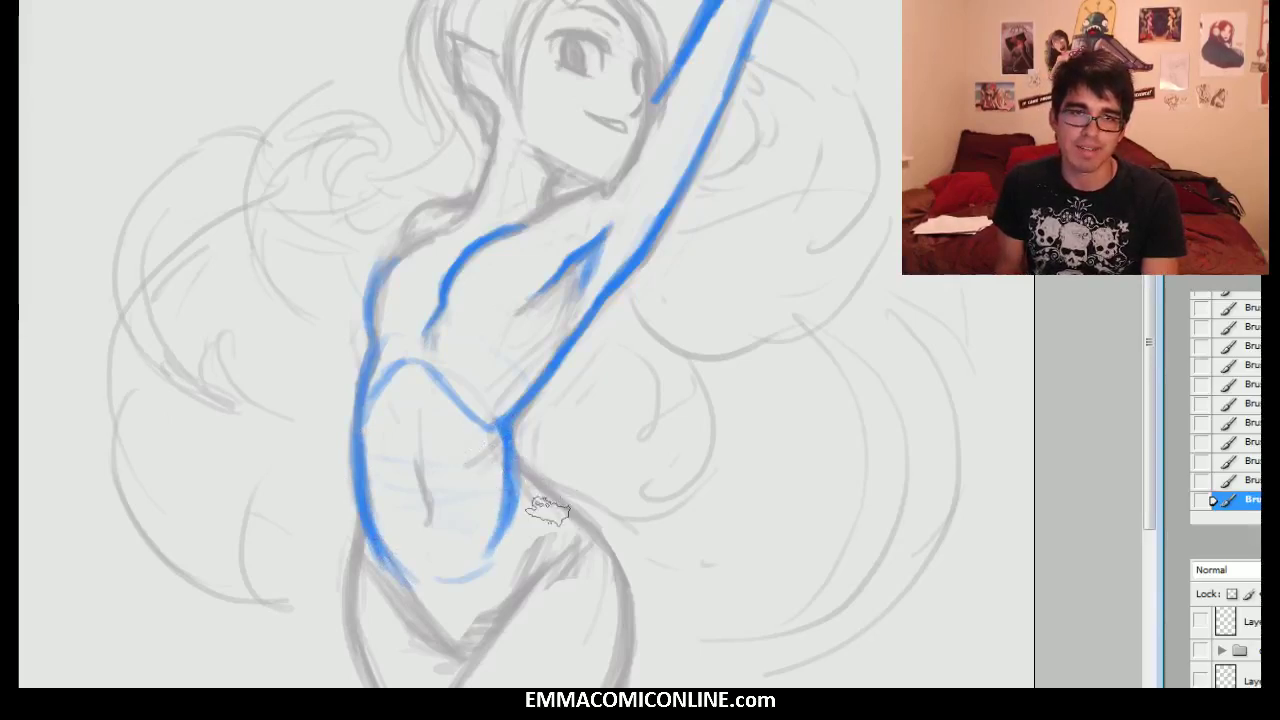
pyautogui.press('b')
pyautogui.moveTo(380, 539); pyautogui.dragTo(460, 578)
pyautogui.moveTo(422, 573); pyautogui.dragTo(488, 560)
pyautogui.moveTo(460, 574); pyautogui.dragTo(492, 548)
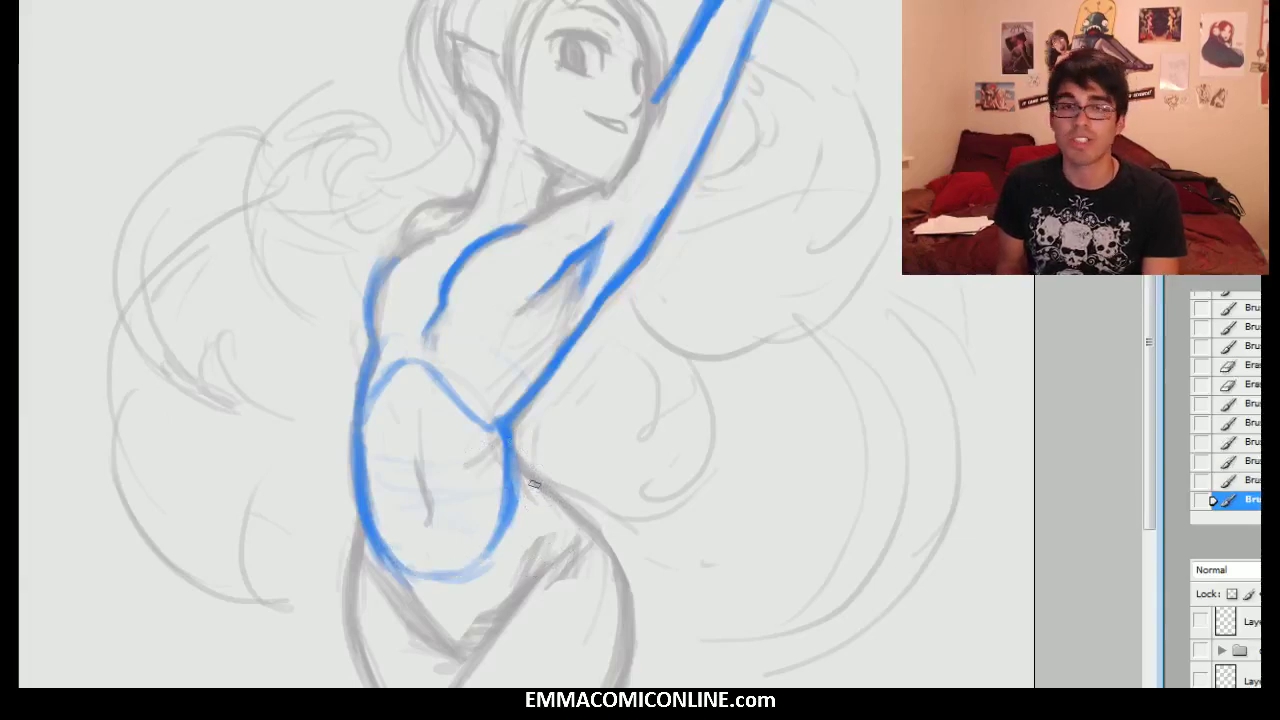
# - Outline both hips in blue from the waist down to the upper thighs
pyautogui.moveTo(521, 471); pyautogui.dragTo(620, 566)
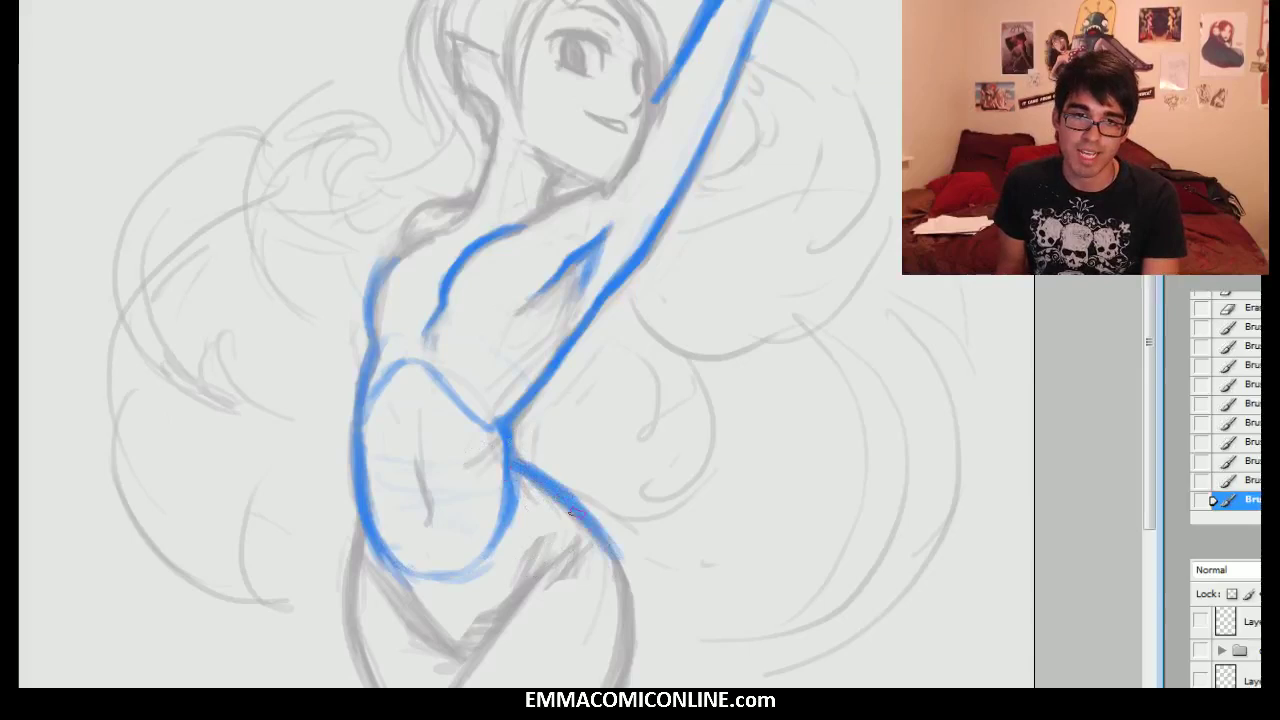
pyautogui.moveTo(566, 506); pyautogui.dragTo(628, 622)
pyautogui.moveTo(362, 520); pyautogui.dragTo(343, 625)
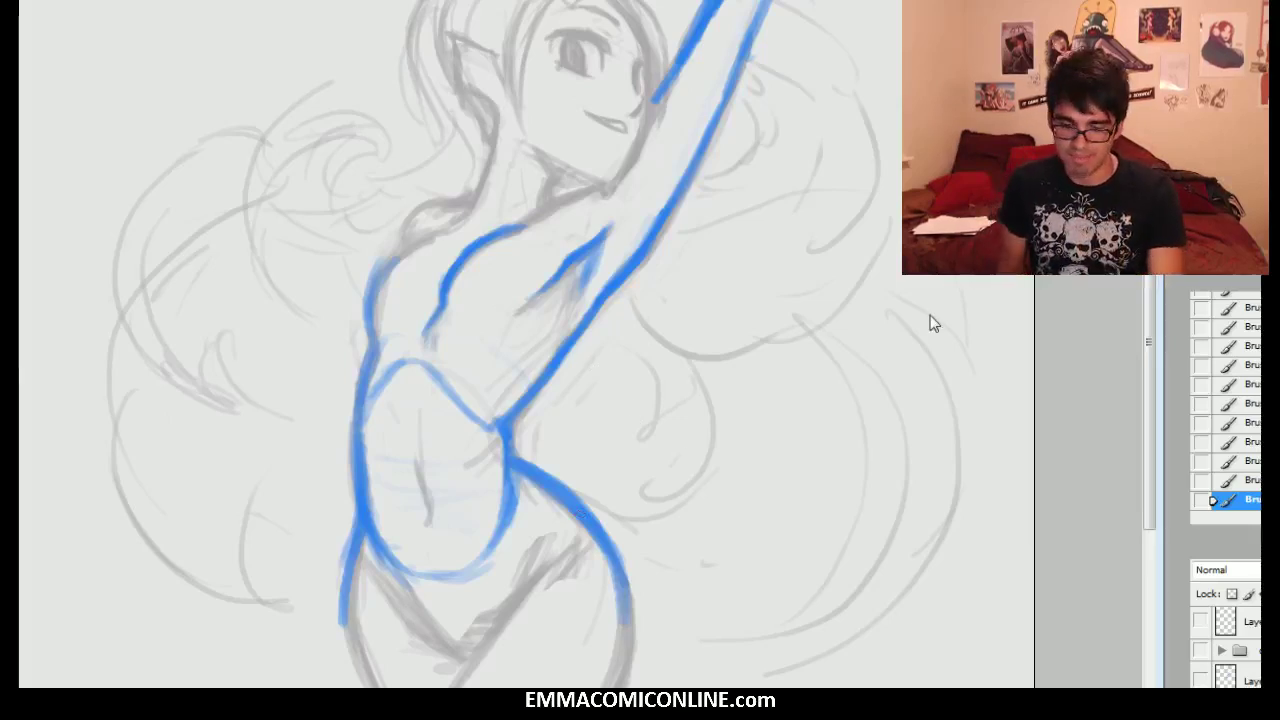
pyautogui.moveTo(500, 490)
pyautogui.mouseDown()
pyautogui.moveTo(491, 558)
pyautogui.moveTo(385, 558)
pyautogui.moveTo(362, 635)
pyautogui.moveTo(426, 386)
pyautogui.moveTo(469, 510)
pyautogui.moveTo(498, 499)
pyautogui.moveTo(513, 450)
pyautogui.moveTo(527, 528)
pyautogui.moveTo(573, 598)
pyautogui.moveTo(538, 550)
pyautogui.mouseUp()
pyautogui.press('b')
pyautogui.moveTo(522, 406)
pyautogui.mouseDown()
pyautogui.moveTo(508, 420)
pyautogui.moveTo(502, 505)
pyautogui.mouseUp()
pyautogui.moveTo(508, 455); pyautogui.dragTo(619, 559)
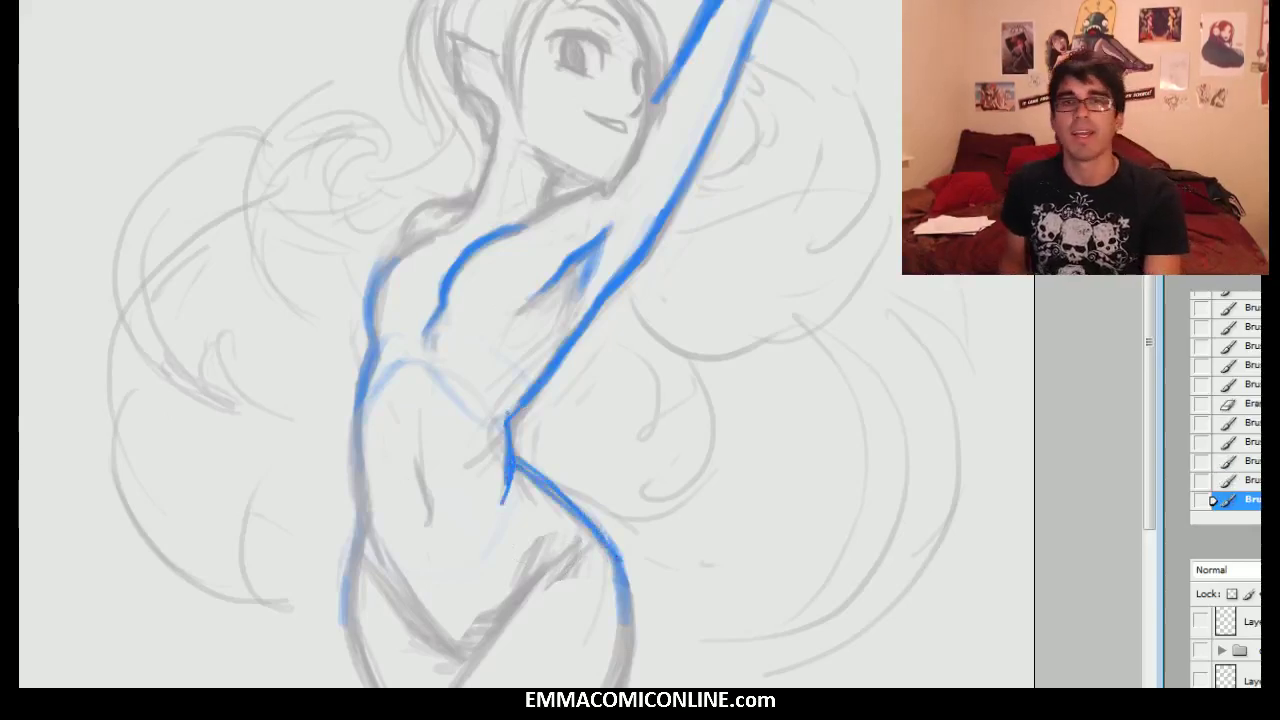
pyautogui.click(1240, 384)
# - Erase the lower curve of the abdomen oval between the hips
pyautogui.press('e')
pyautogui.moveTo(357, 529)
pyautogui.mouseDown()
pyautogui.moveTo(426, 566)
pyautogui.moveTo(473, 554)
pyautogui.moveTo(491, 521)
pyautogui.moveTo(460, 459)
pyautogui.mouseUp()
pyautogui.moveTo(436, 540); pyautogui.dragTo(447, 568)
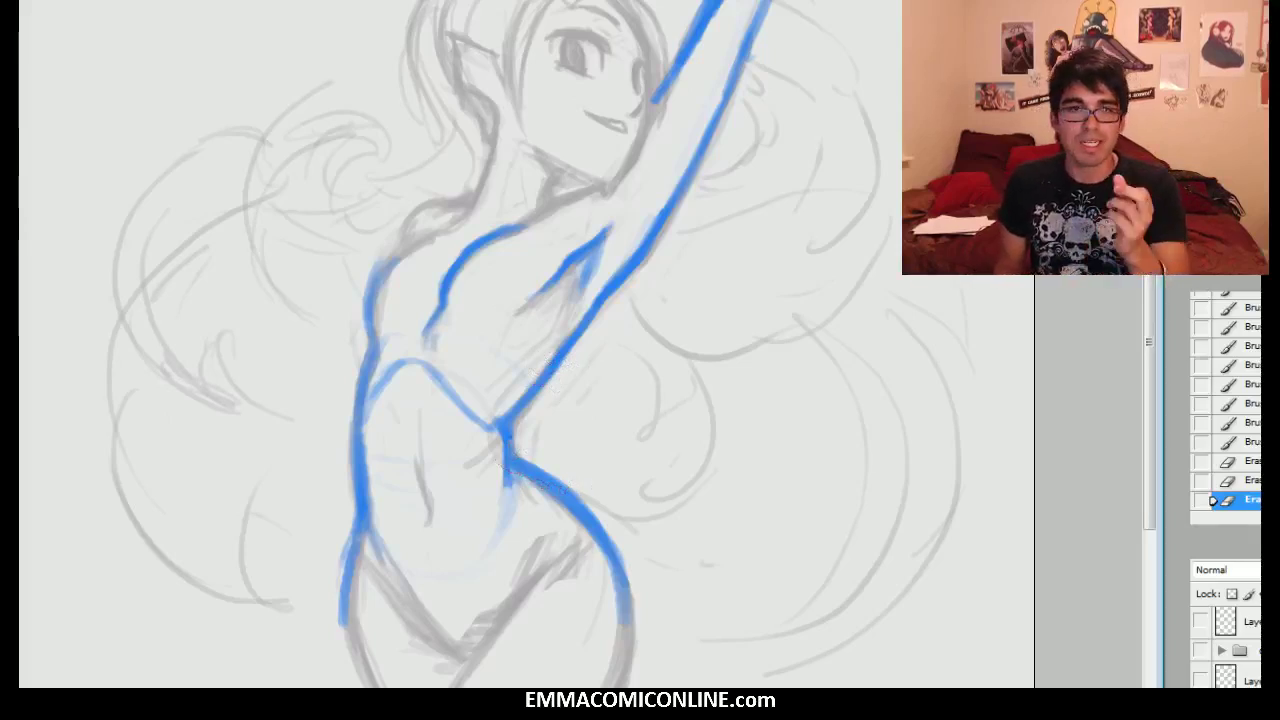
# - Try tracing the near thigh's inner edge in blue up to the hip crease, then erase the stroke
pyautogui.scroll(-5, 527, 344)
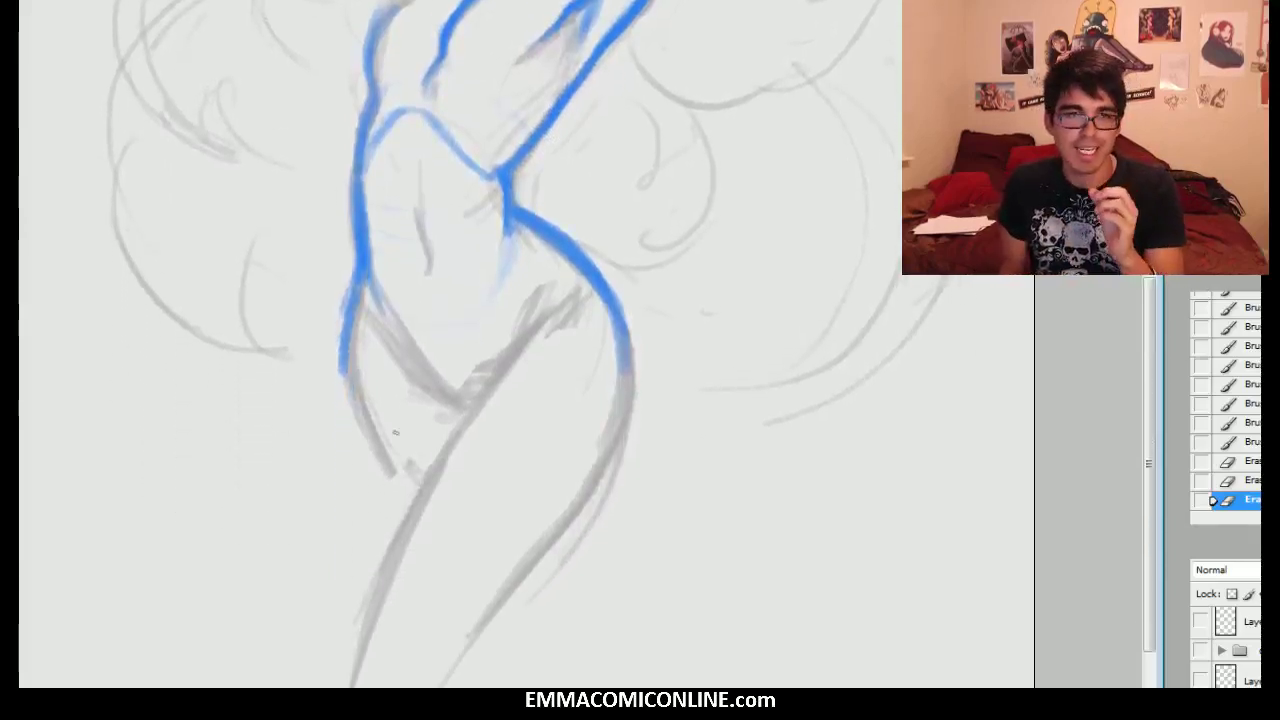
pyautogui.press('b')
pyautogui.moveTo(384, 558); pyautogui.dragTo(468, 422)
pyautogui.moveTo(404, 514); pyautogui.dragTo(532, 324)
pyautogui.moveTo(494, 370); pyautogui.dragTo(468, 398)
pyautogui.moveTo(550, 312); pyautogui.dragTo(431, 461)
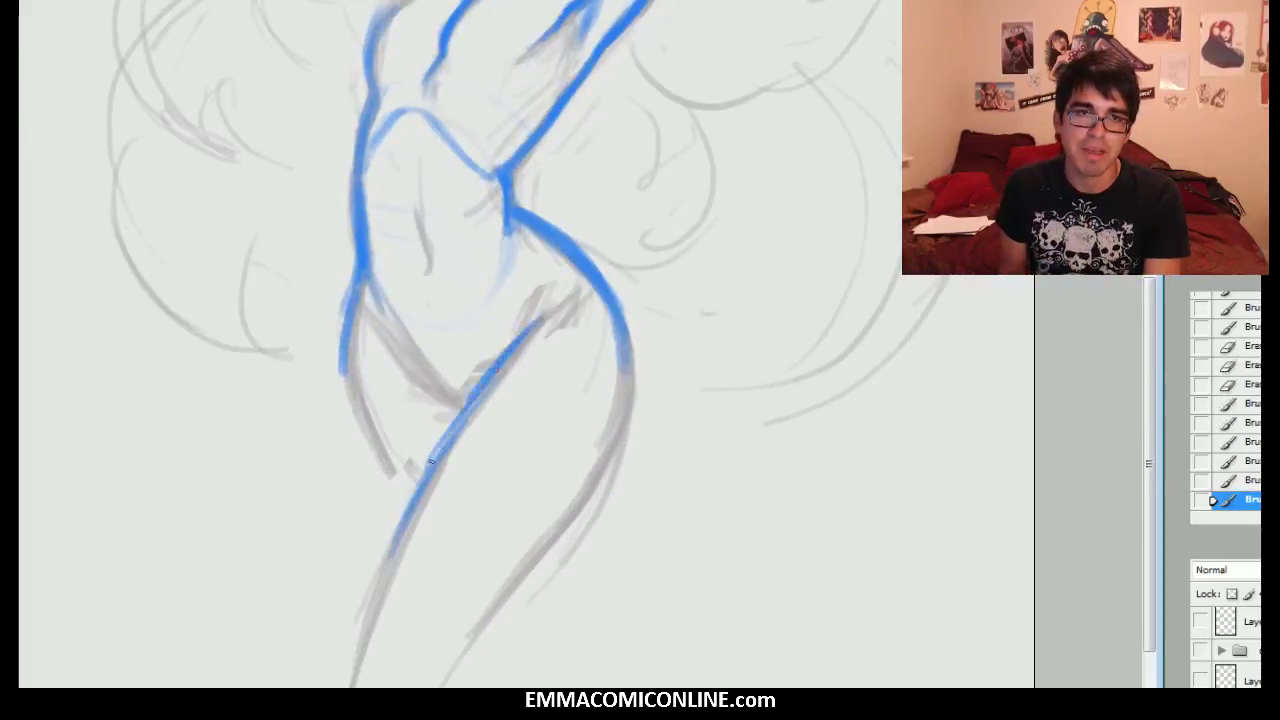
pyautogui.moveTo(512, 342); pyautogui.dragTo(545, 314)
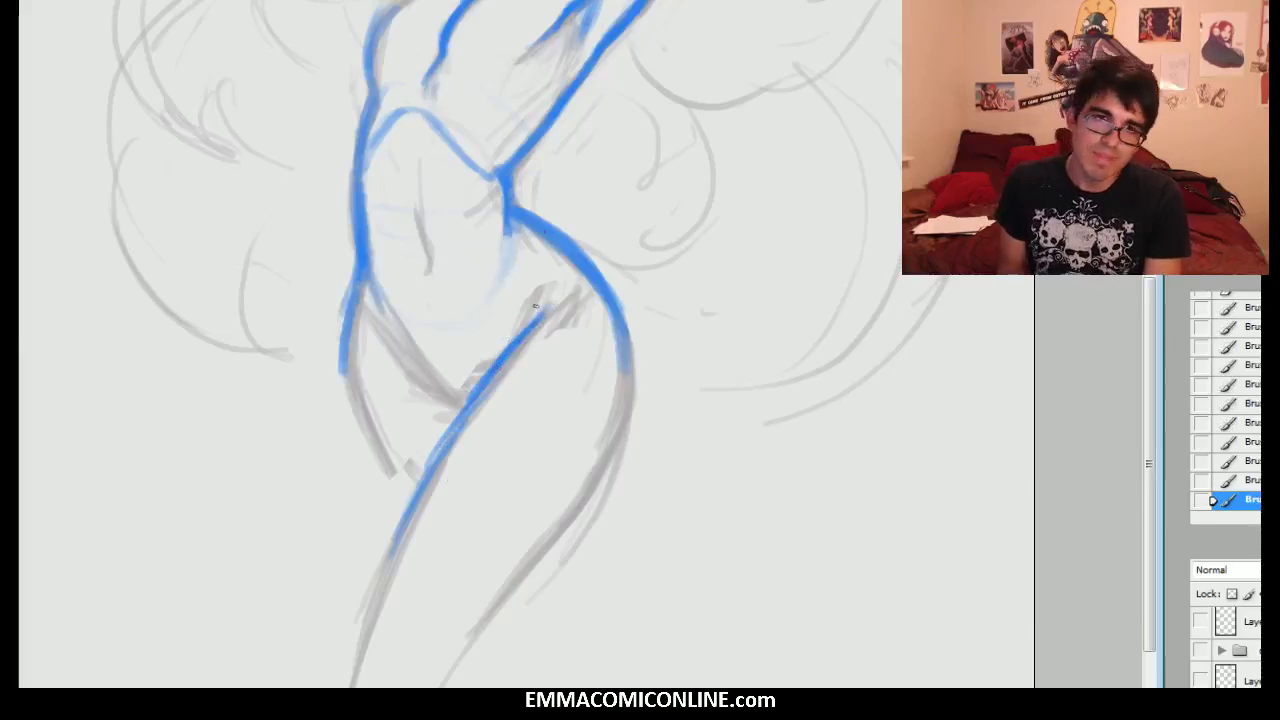
pyautogui.press('e')
pyautogui.moveTo(486, 337)
pyautogui.mouseDown()
pyautogui.moveTo(414, 506)
pyautogui.moveTo(432, 540)
pyautogui.mouseUp()
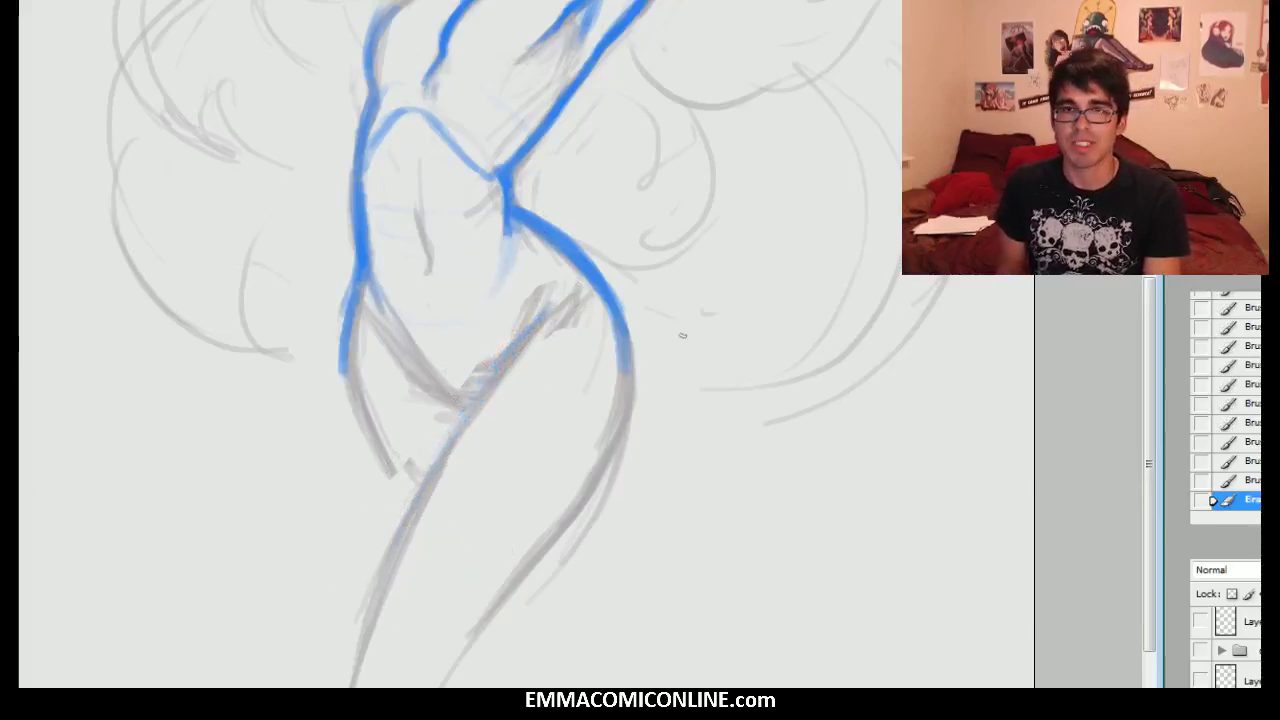
# - Sketch a small simplified torso with a narrow waist and flared hips in the empty area beside the figure
pyautogui.press('b')
pyautogui.moveTo(754, 486); pyautogui.dragTo(786, 414)
pyautogui.moveTo(770, 452)
pyautogui.mouseDown()
pyautogui.moveTo(788, 366)
pyautogui.moveTo(774, 346)
pyautogui.mouseUp()
pyautogui.moveTo(861, 472)
pyautogui.mouseDown()
pyautogui.moveTo(846, 357)
pyautogui.moveTo(857, 325)
pyautogui.mouseUp()
pyautogui.moveTo(788, 410)
pyautogui.mouseDown()
pyautogui.moveTo(778, 325)
pyautogui.moveTo(856, 318)
pyautogui.moveTo(871, 486)
pyautogui.mouseUp()
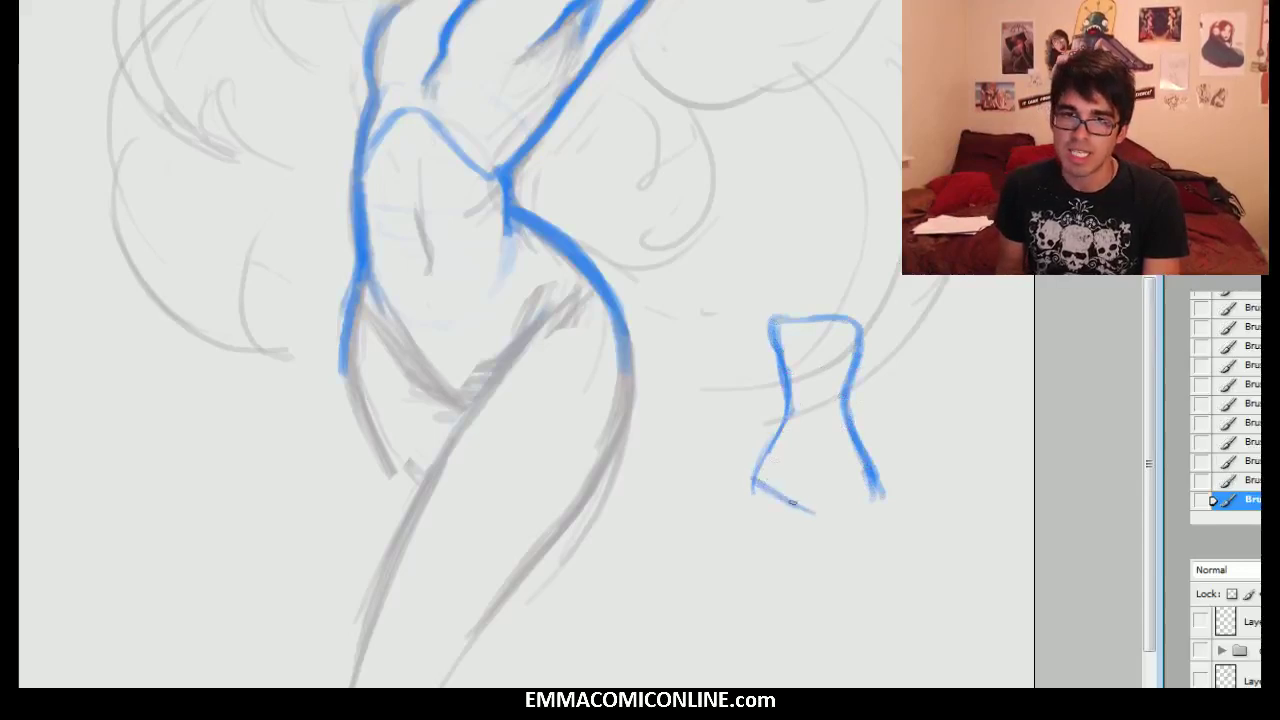
# - Add the outer and inner leg lines and a thick V-shaped pelvis line to the small torso diagram
pyautogui.moveTo(878, 492)
pyautogui.mouseDown()
pyautogui.moveTo(820, 511)
pyautogui.moveTo(832, 508)
pyautogui.moveTo(884, 578)
pyautogui.mouseUp()
pyautogui.moveTo(832, 512)
pyautogui.mouseDown()
pyautogui.moveTo(837, 588)
pyautogui.moveTo(811, 582)
pyautogui.mouseUp()
pyautogui.moveTo(757, 476); pyautogui.dragTo(745, 594)
pyautogui.moveTo(770, 448); pyautogui.dragTo(744, 592)
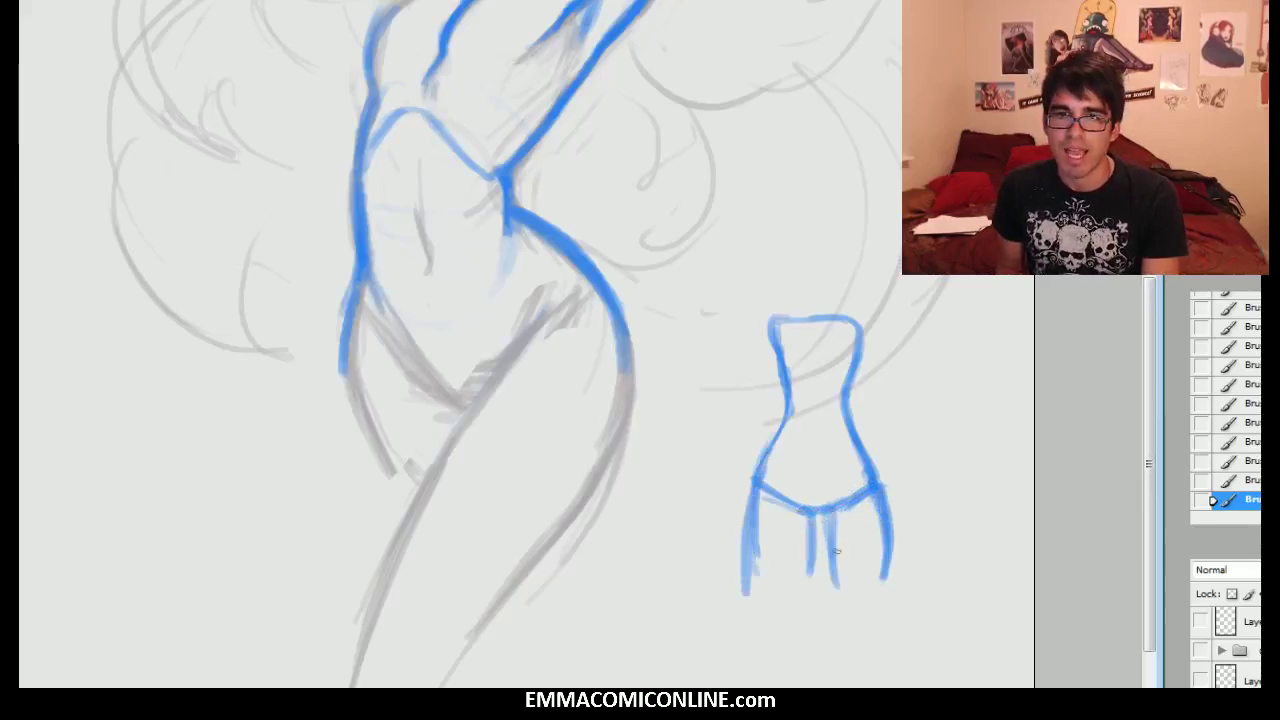
pyautogui.moveTo(809, 514); pyautogui.dragTo(800, 610)
pyautogui.moveTo(755, 490); pyautogui.dragTo(765, 604)
pyautogui.moveTo(760, 485)
pyautogui.mouseDown()
pyautogui.moveTo(808, 510)
pyautogui.moveTo(900, 474)
pyautogui.moveTo(806, 516)
pyautogui.mouseUp()
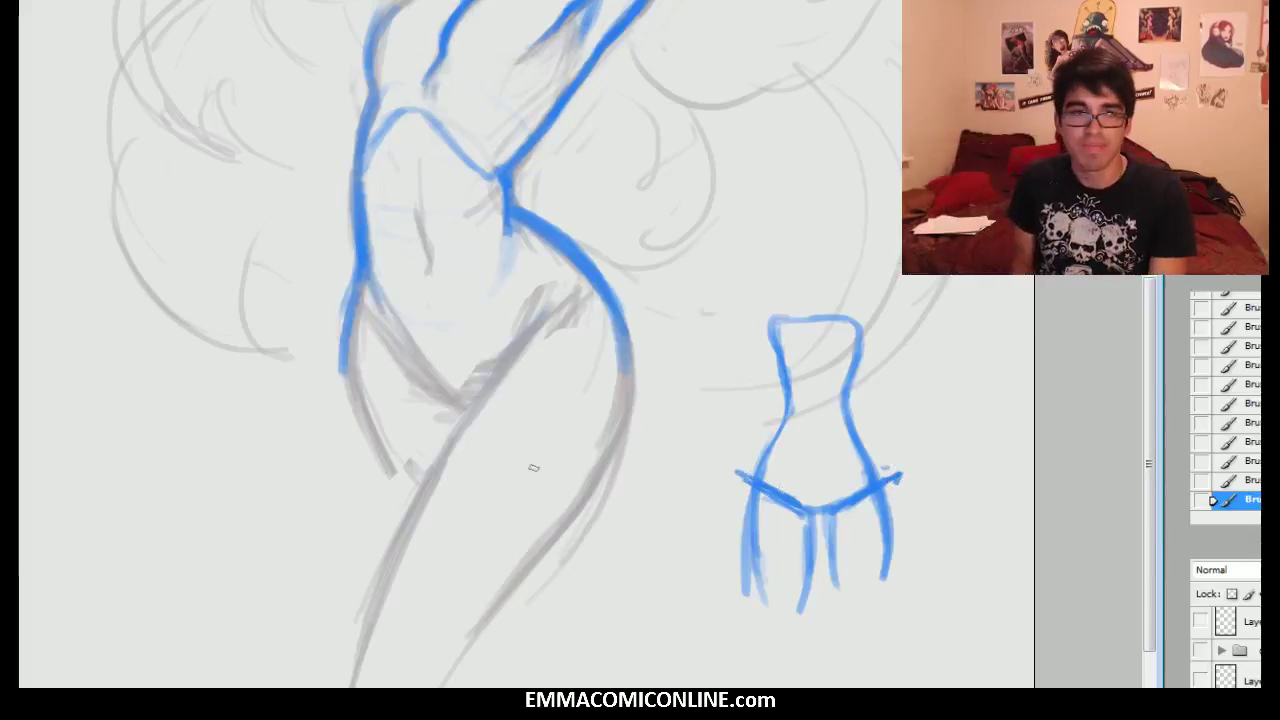
# - Draw the V-shaped pelvis line across the figure's hips, erase its outer ends and strengthen the near thigh crease
pyautogui.moveTo(459, 419)
pyautogui.mouseDown()
pyautogui.moveTo(545, 338)
pyautogui.moveTo(620, 318)
pyautogui.moveTo(560, 318)
pyautogui.moveTo(522, 352)
pyautogui.mouseUp()
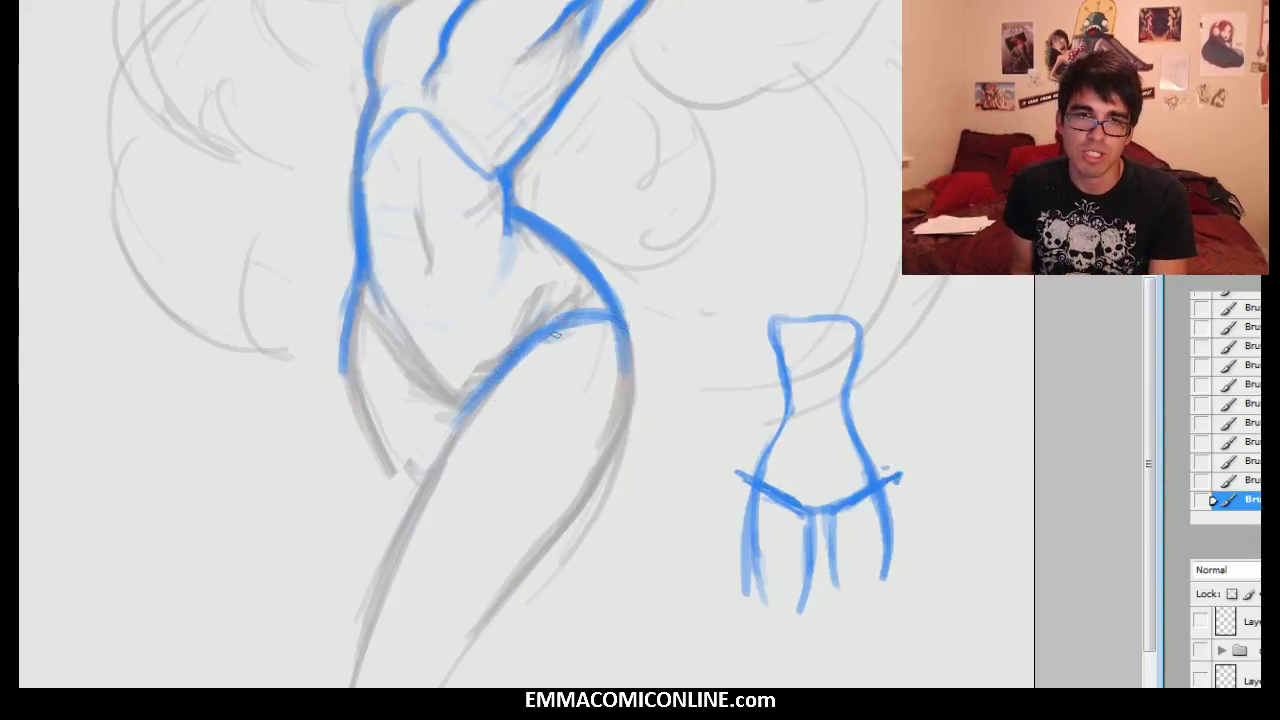
pyautogui.moveTo(588, 312)
pyautogui.mouseDown()
pyautogui.moveTo(490, 392)
pyautogui.moveTo(445, 400)
pyautogui.moveTo(357, 334)
pyautogui.moveTo(430, 382)
pyautogui.mouseUp()
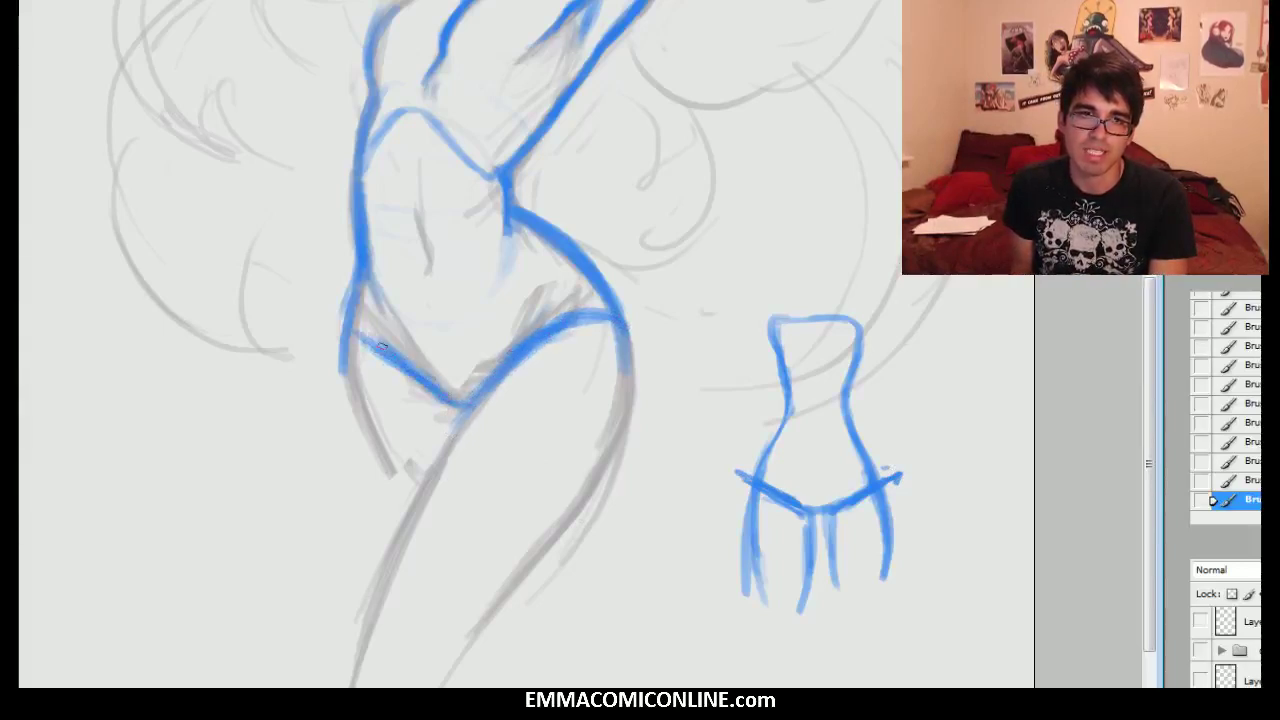
pyautogui.press('e')
pyautogui.moveTo(342, 328)
pyautogui.mouseDown()
pyautogui.moveTo(390, 331)
pyautogui.moveTo(447, 376)
pyautogui.moveTo(423, 408)
pyautogui.mouseUp()
pyautogui.moveTo(380, 350)
pyautogui.mouseDown()
pyautogui.moveTo(415, 400)
pyautogui.moveTo(450, 380)
pyautogui.mouseUp()
pyautogui.moveTo(586, 322)
pyautogui.mouseDown()
pyautogui.moveTo(532, 354)
pyautogui.moveTo(572, 326)
pyautogui.moveTo(577, 306)
pyautogui.moveTo(555, 300)
pyautogui.moveTo(535, 362)
pyautogui.moveTo(546, 328)
pyautogui.mouseUp()
pyautogui.moveTo(494, 374); pyautogui.dragTo(540, 332)
pyautogui.moveTo(520, 352)
pyautogui.mouseDown()
pyautogui.moveTo(564, 308)
pyautogui.moveTo(572, 324)
pyautogui.mouseUp()
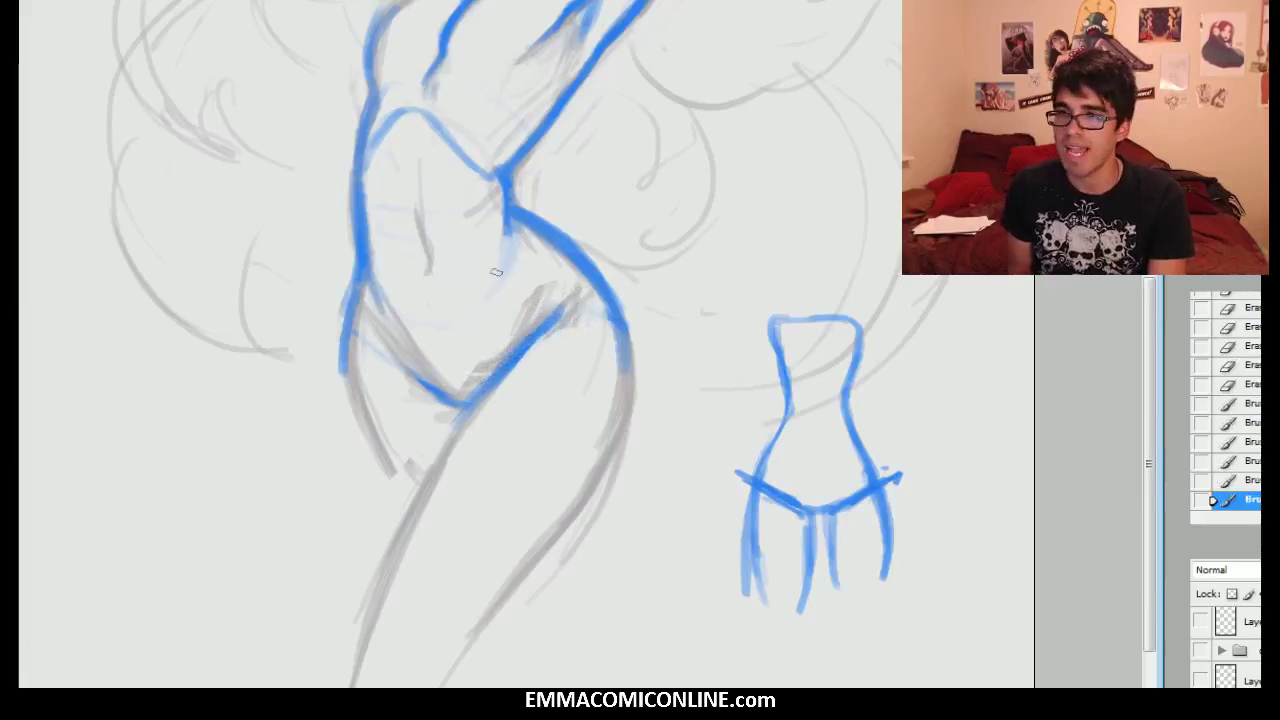
# - Draw the abdomen's side lines from waist and far hip down to the pelvis V, then clean up the far line with the eraser
pyautogui.moveTo(497, 212); pyautogui.dragTo(500, 288)
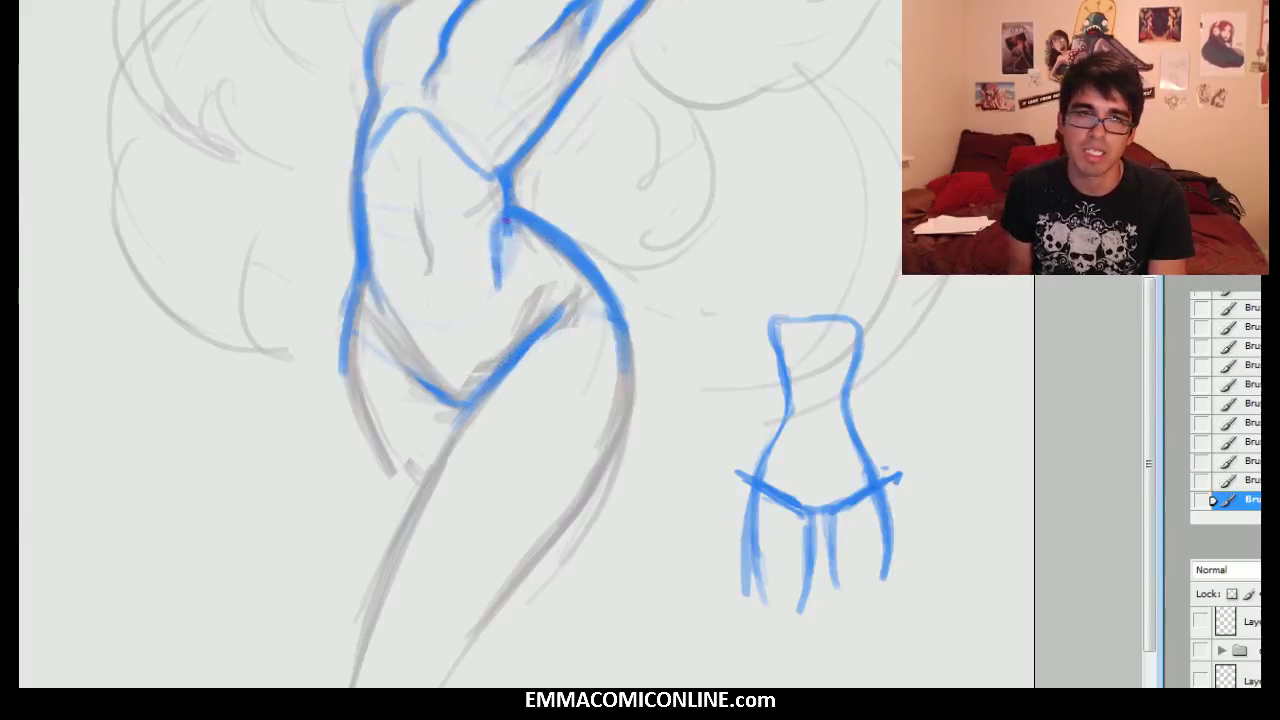
pyautogui.moveTo(505, 246); pyautogui.dragTo(497, 255)
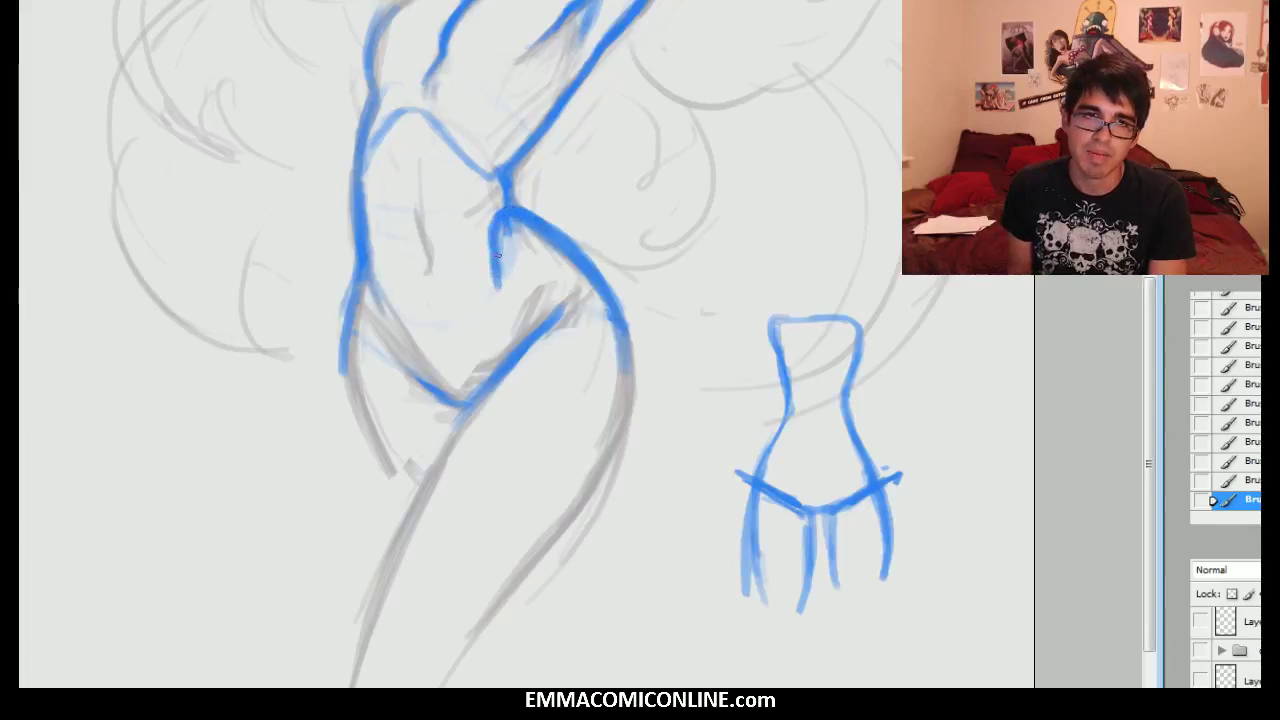
pyautogui.moveTo(488, 304)
pyautogui.mouseDown()
pyautogui.moveTo(487, 381)
pyautogui.moveTo(494, 250)
pyautogui.mouseUp()
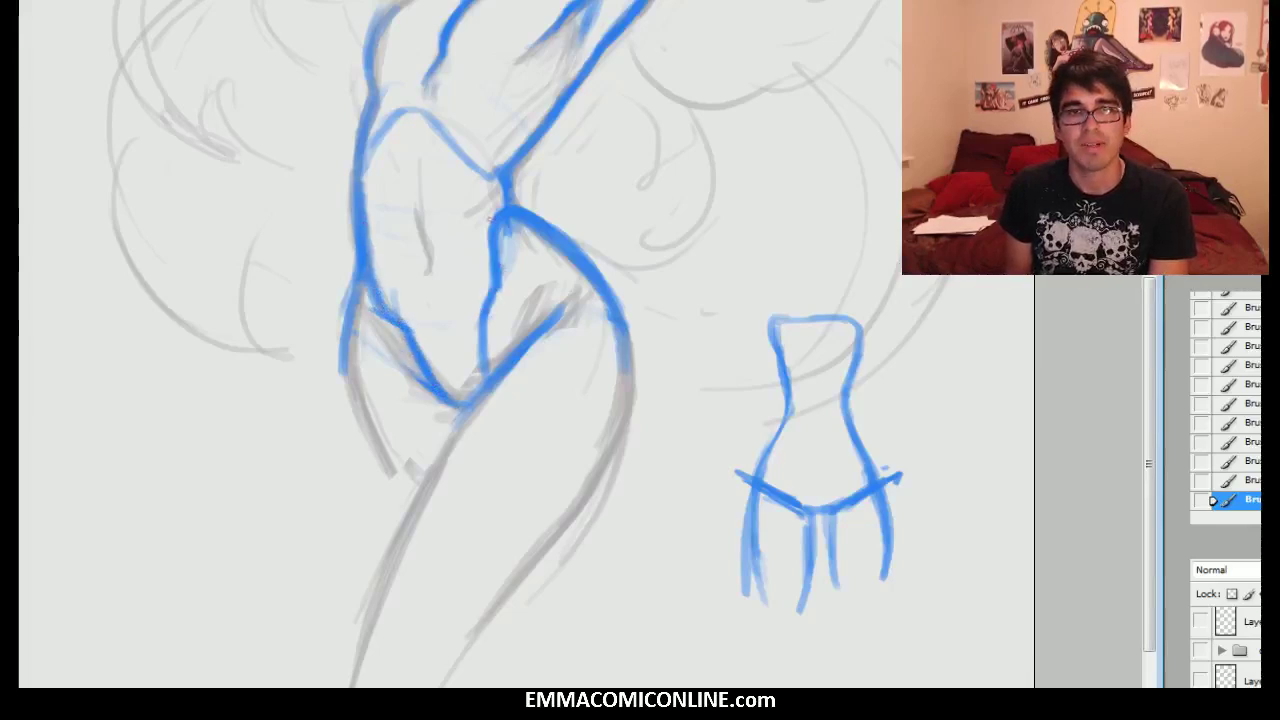
pyautogui.press('e')
pyautogui.moveTo(369, 329)
pyautogui.mouseDown()
pyautogui.moveTo(446, 369)
pyautogui.moveTo(400, 326)
pyautogui.moveTo(466, 370)
pyautogui.mouseUp()
pyautogui.press('b')
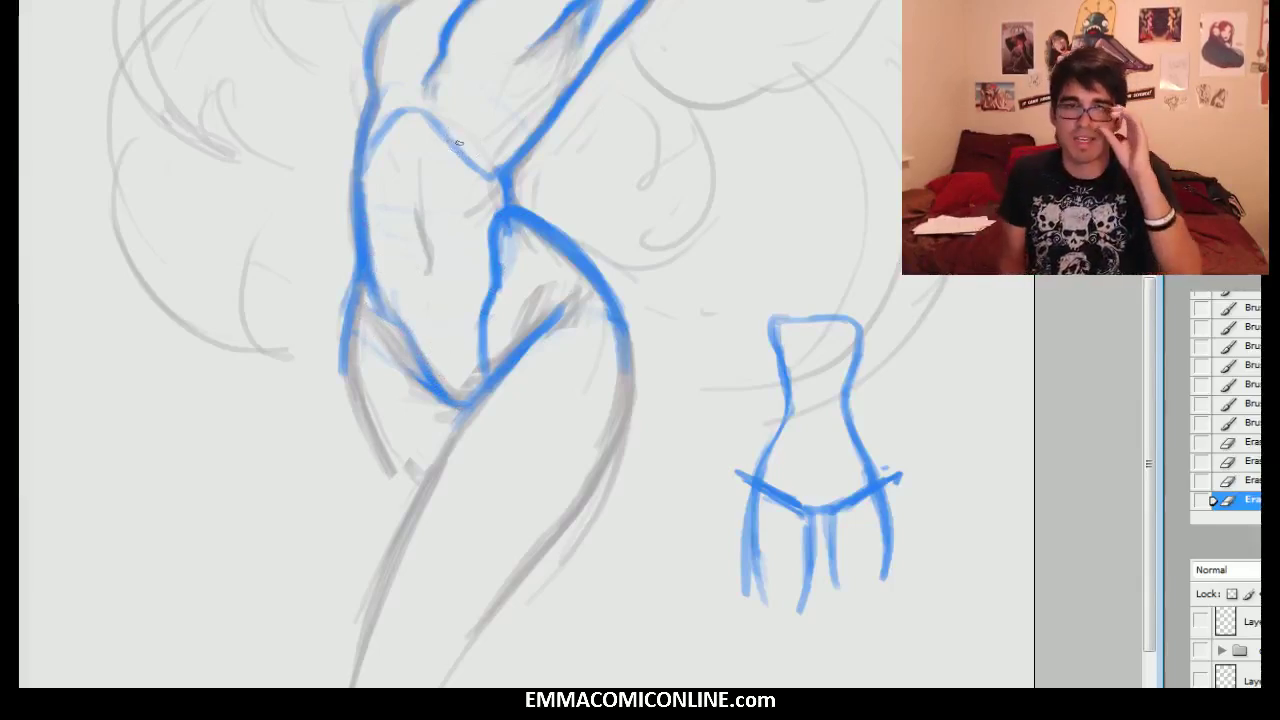
# - Sketch overlapping construction ovals for the near upper thigh inside the hip, with a larger curve beneath them
pyautogui.moveTo(496, 362); pyautogui.dragTo(556, 306)
pyautogui.moveTo(490, 366)
pyautogui.mouseDown()
pyautogui.moveTo(625, 320)
pyautogui.moveTo(632, 395)
pyautogui.mouseUp()
pyautogui.moveTo(585, 285)
pyautogui.mouseDown()
pyautogui.moveTo(572, 319)
pyautogui.moveTo(497, 355)
pyautogui.moveTo(588, 288)
pyautogui.moveTo(600, 345)
pyautogui.mouseUp()
pyautogui.moveTo(485, 418)
pyautogui.mouseDown()
pyautogui.moveTo(516, 461)
pyautogui.moveTo(660, 458)
pyautogui.moveTo(586, 484)
pyautogui.mouseUp()
# - Erase the construction ovals and lower curve from the near upper thigh, leaving only faint traces
pyautogui.scroll(5, 665, 444)
pyautogui.scroll(4, 587, 344)
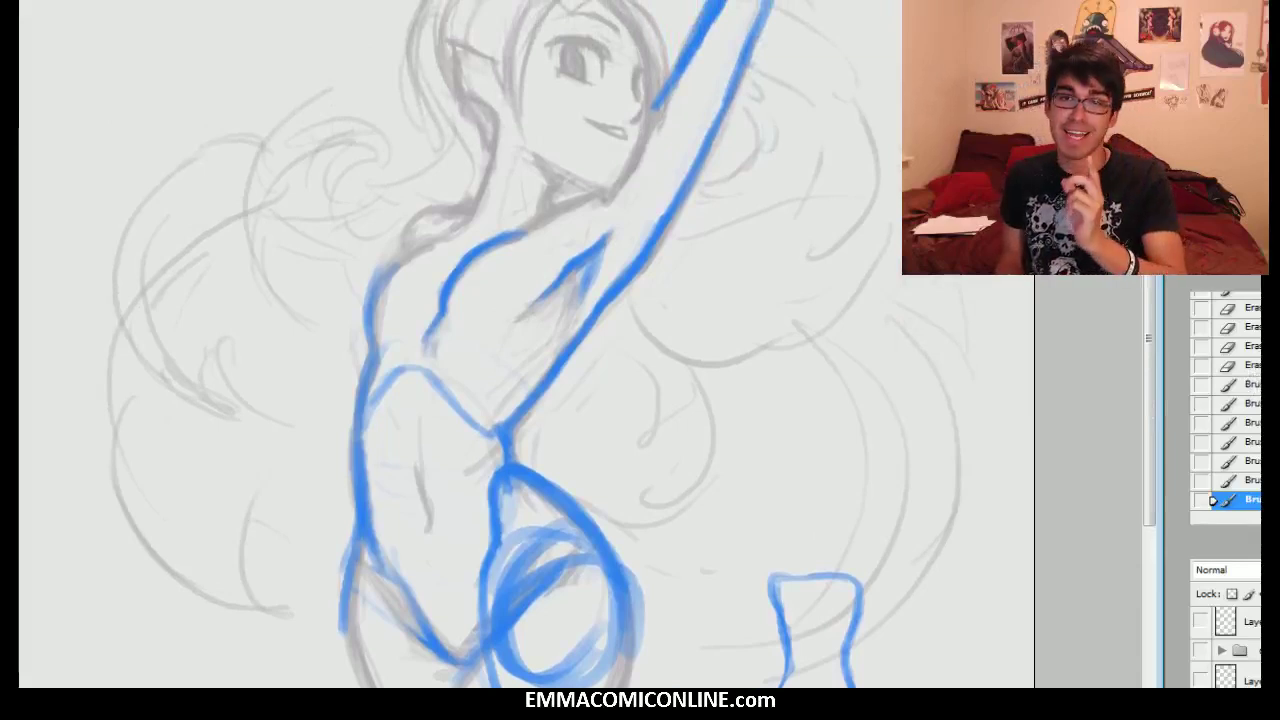
pyautogui.scroll(-3, 520, 344)
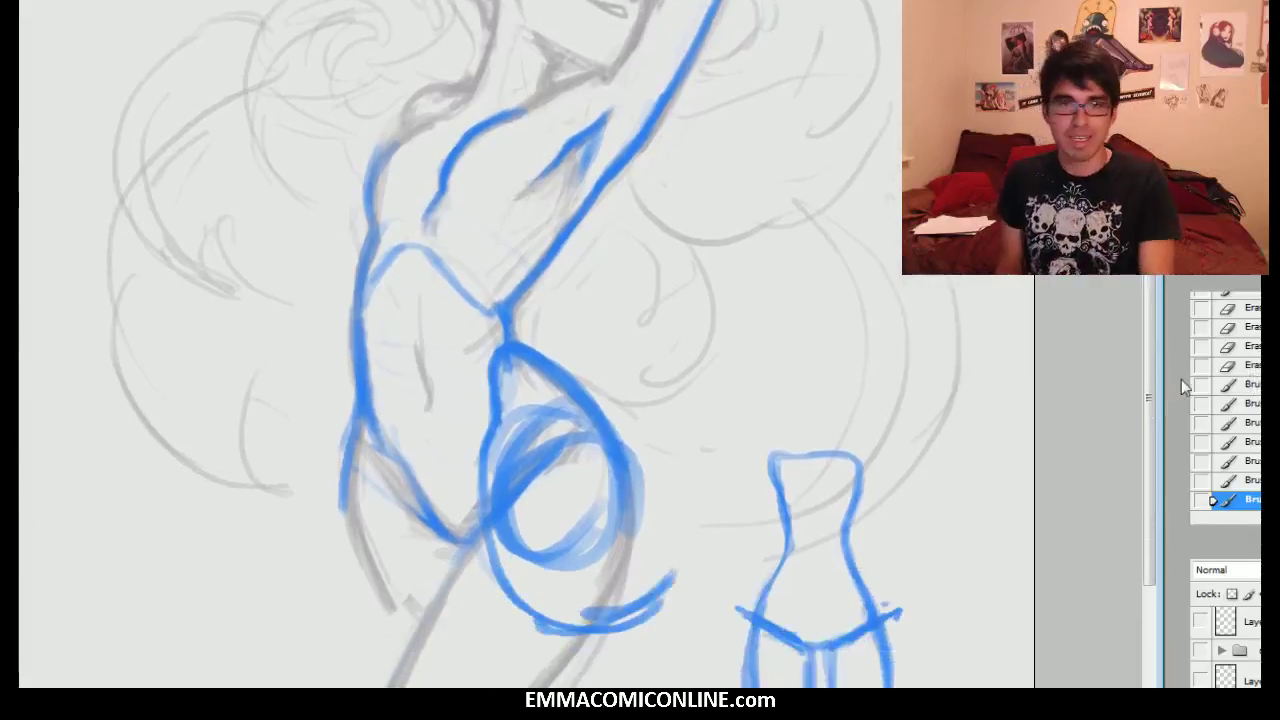
pyautogui.moveTo(436, 494)
pyautogui.mouseDown()
pyautogui.moveTo(466, 489)
pyautogui.moveTo(446, 522)
pyautogui.moveTo(484, 454)
pyautogui.moveTo(549, 427)
pyautogui.moveTo(573, 484)
pyautogui.moveTo(492, 599)
pyautogui.moveTo(579, 626)
pyautogui.moveTo(599, 577)
pyautogui.moveTo(679, 510)
pyautogui.moveTo(666, 598)
pyautogui.moveTo(686, 354)
pyautogui.mouseUp()
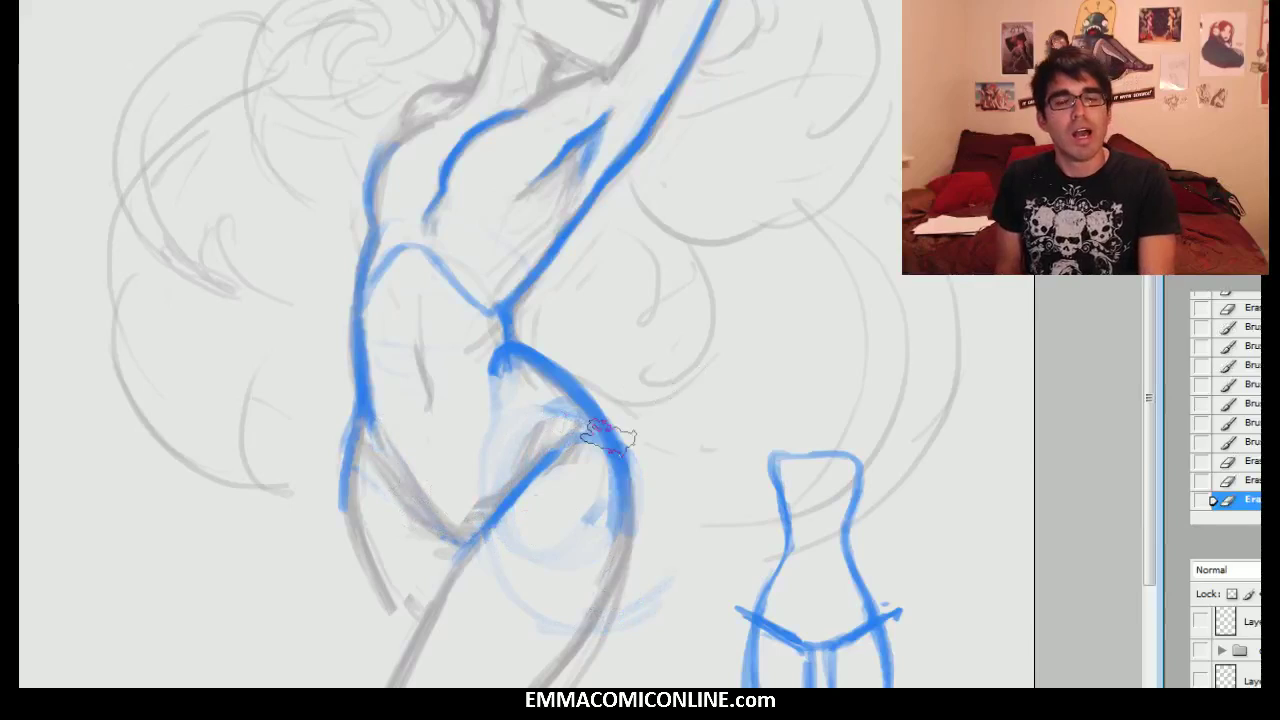
# - Redraw the abdomen's near side line and the far edge of the pelvis V, and add a curved line across the hips
pyautogui.moveTo(488, 512); pyautogui.dragTo(497, 400)
pyautogui.moveTo(502, 434)
pyautogui.mouseDown()
pyautogui.moveTo(500, 406)
pyautogui.moveTo(499, 418)
pyautogui.mouseUp()
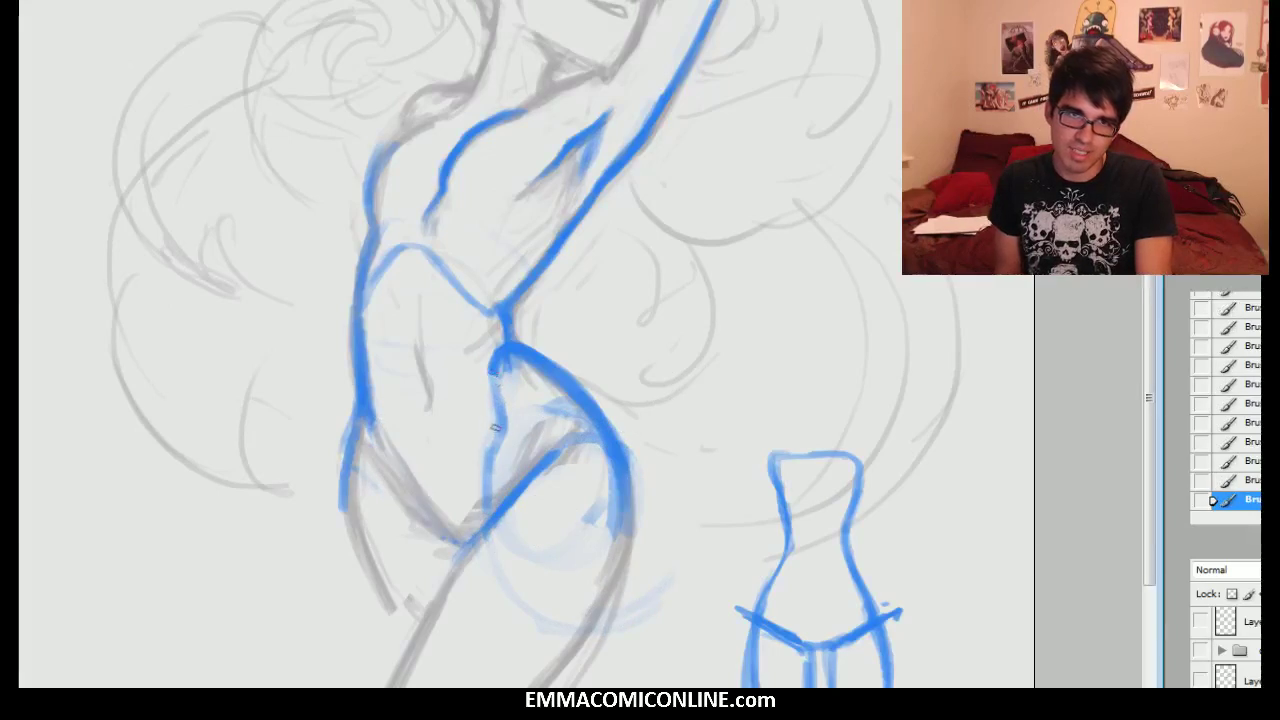
pyautogui.moveTo(455, 537); pyautogui.dragTo(366, 420)
pyautogui.moveTo(549, 421)
pyautogui.mouseDown()
pyautogui.moveTo(482, 432)
pyautogui.moveTo(569, 427)
pyautogui.moveTo(401, 442)
pyautogui.moveTo(571, 434)
pyautogui.moveTo(396, 448)
pyautogui.mouseUp()
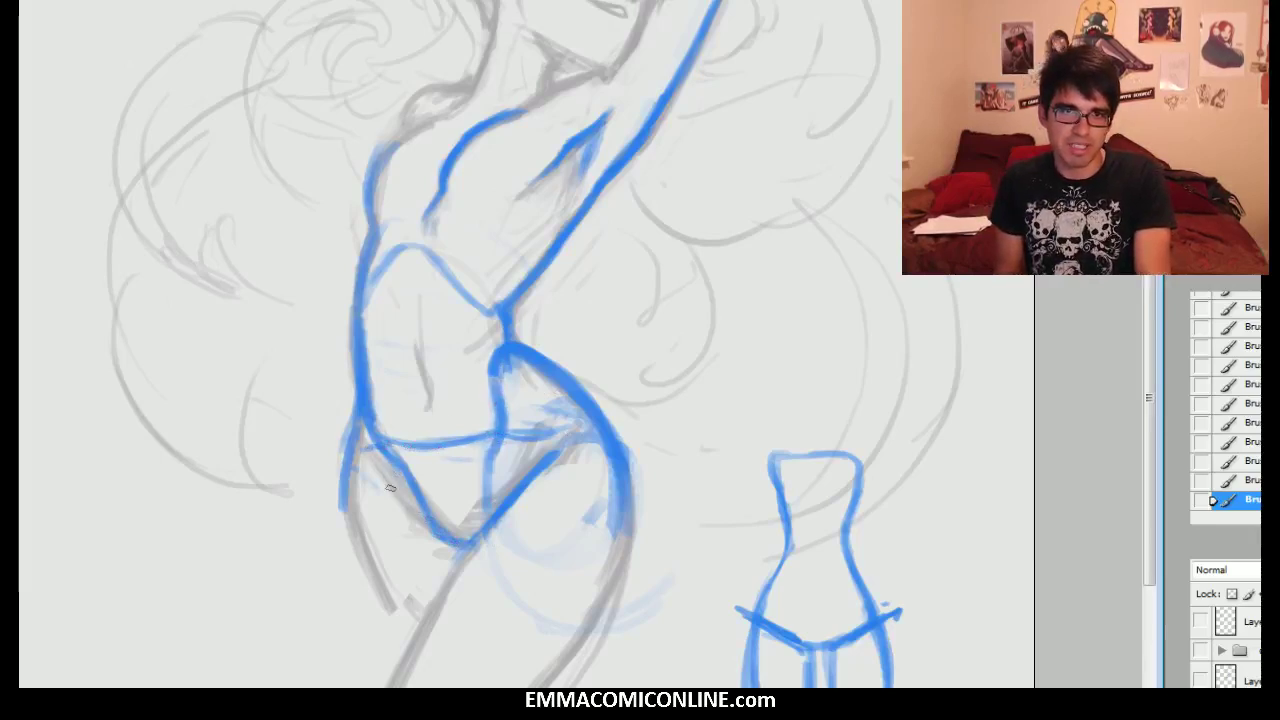
# - Try an outer contour along the far hip and thigh, erase it and try a narrower one
pyautogui.moveTo(402, 620)
pyautogui.mouseDown()
pyautogui.moveTo(350, 445)
pyautogui.moveTo(402, 615)
pyautogui.mouseUp()
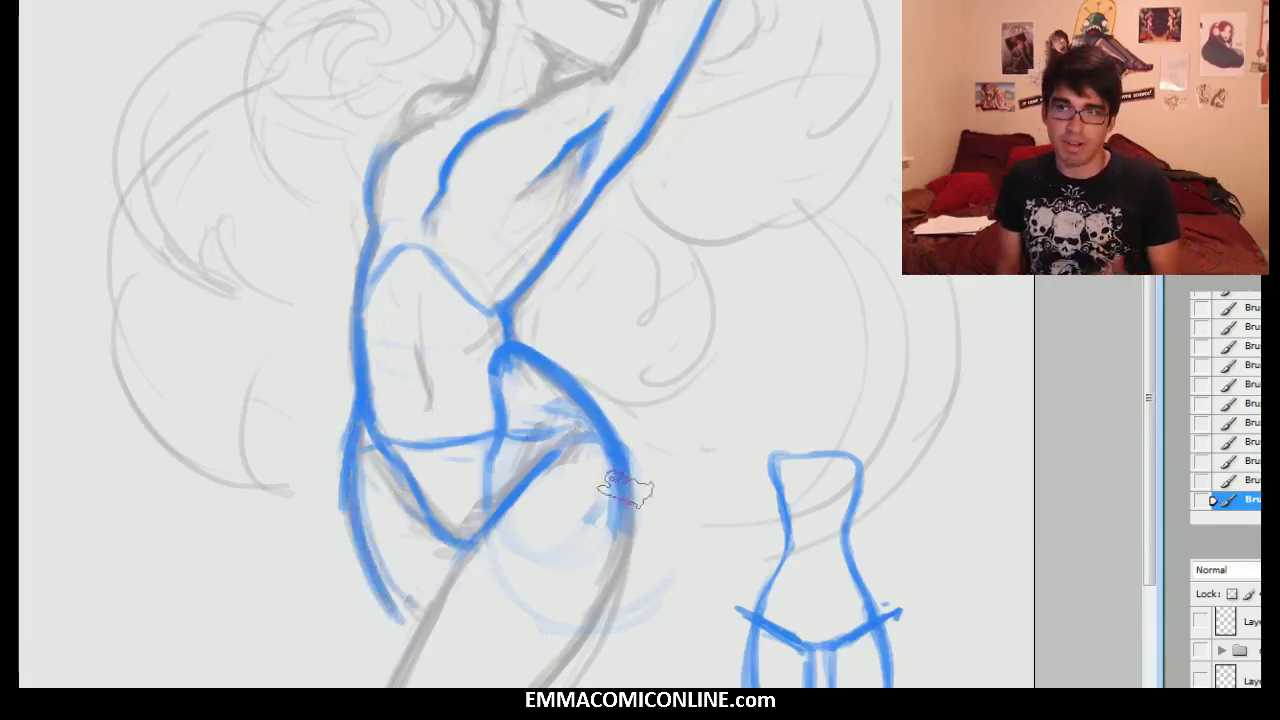
pyautogui.hotkey('ctrl', 'z')
pyautogui.press('e')
pyautogui.moveTo(385, 598); pyautogui.dragTo(323, 400)
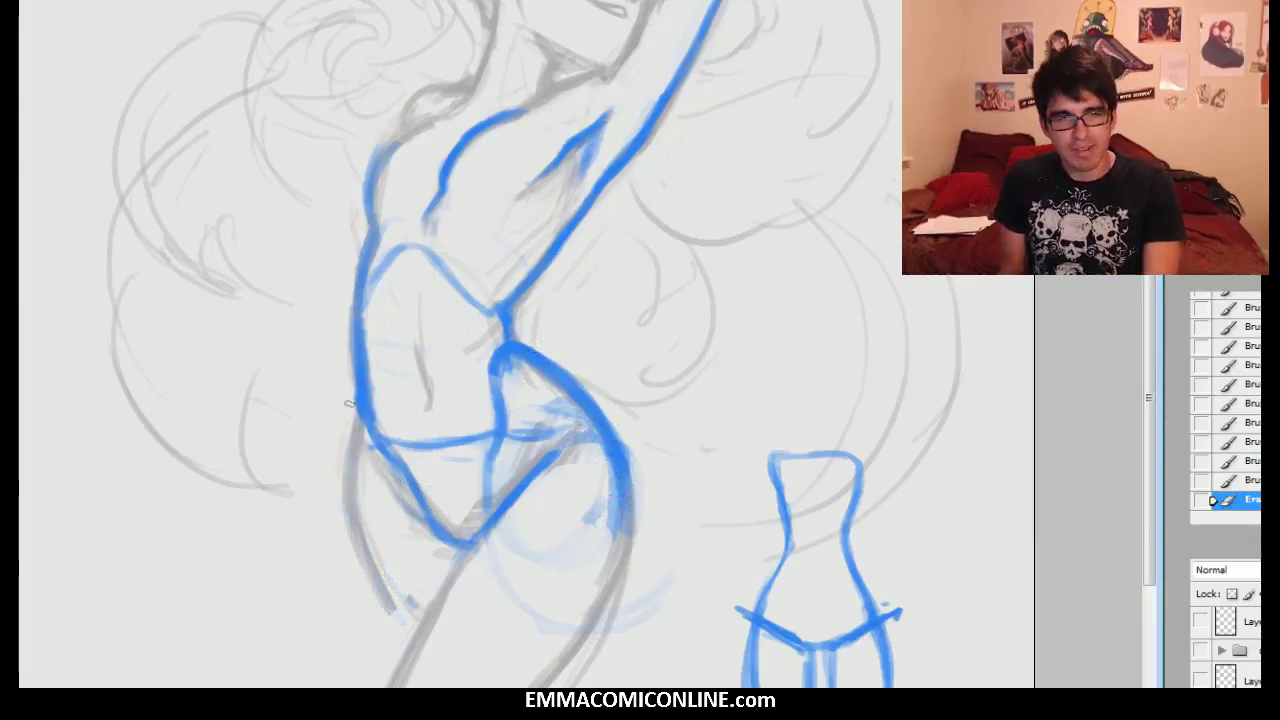
pyautogui.moveTo(364, 404)
pyautogui.mouseDown()
pyautogui.moveTo(381, 436)
pyautogui.moveTo(368, 440)
pyautogui.moveTo(467, 618)
pyautogui.moveTo(390, 502)
pyautogui.mouseUp()
pyautogui.press('e')
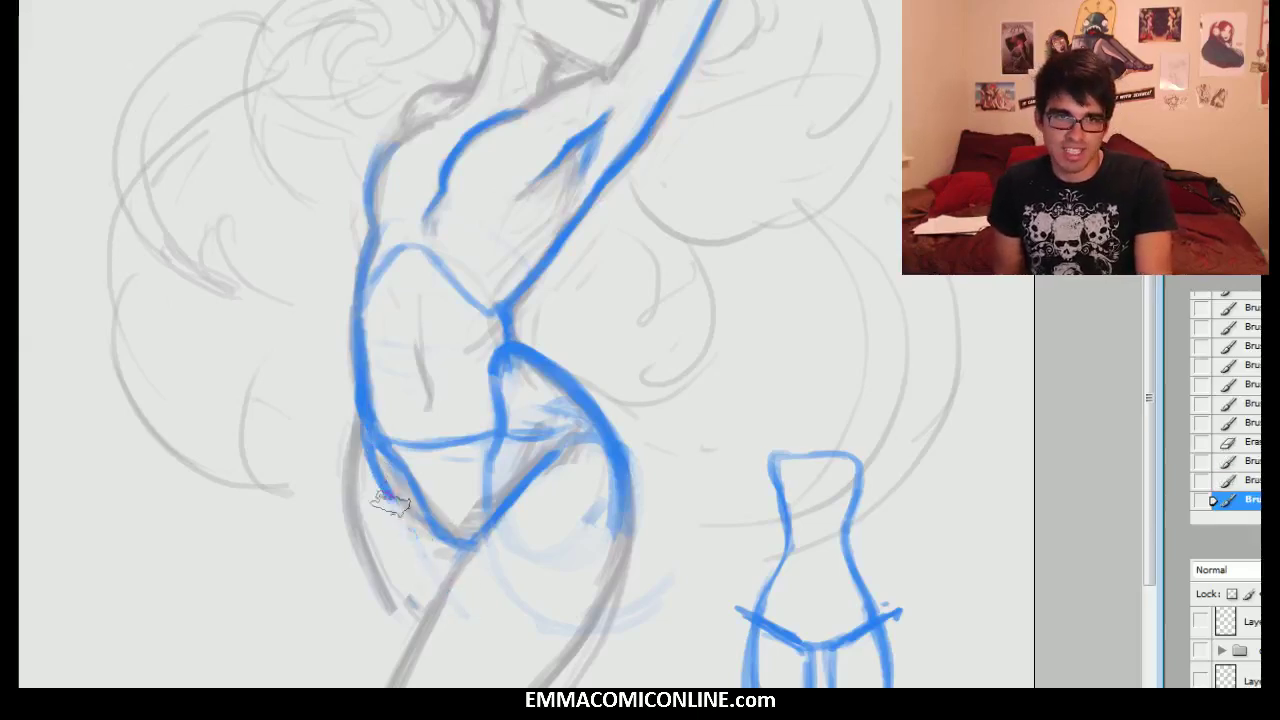
# - Try a straight, narrow outer line for the far thigh from the hip down, then erase it
pyautogui.press('b')
pyautogui.moveTo(372, 440); pyautogui.dragTo(426, 598)
pyautogui.moveTo(375, 446)
pyautogui.mouseDown()
pyautogui.moveTo(427, 597)
pyautogui.moveTo(405, 552)
pyautogui.moveTo(426, 604)
pyautogui.mouseUp()
pyautogui.moveTo(376, 452); pyautogui.dragTo(408, 540)
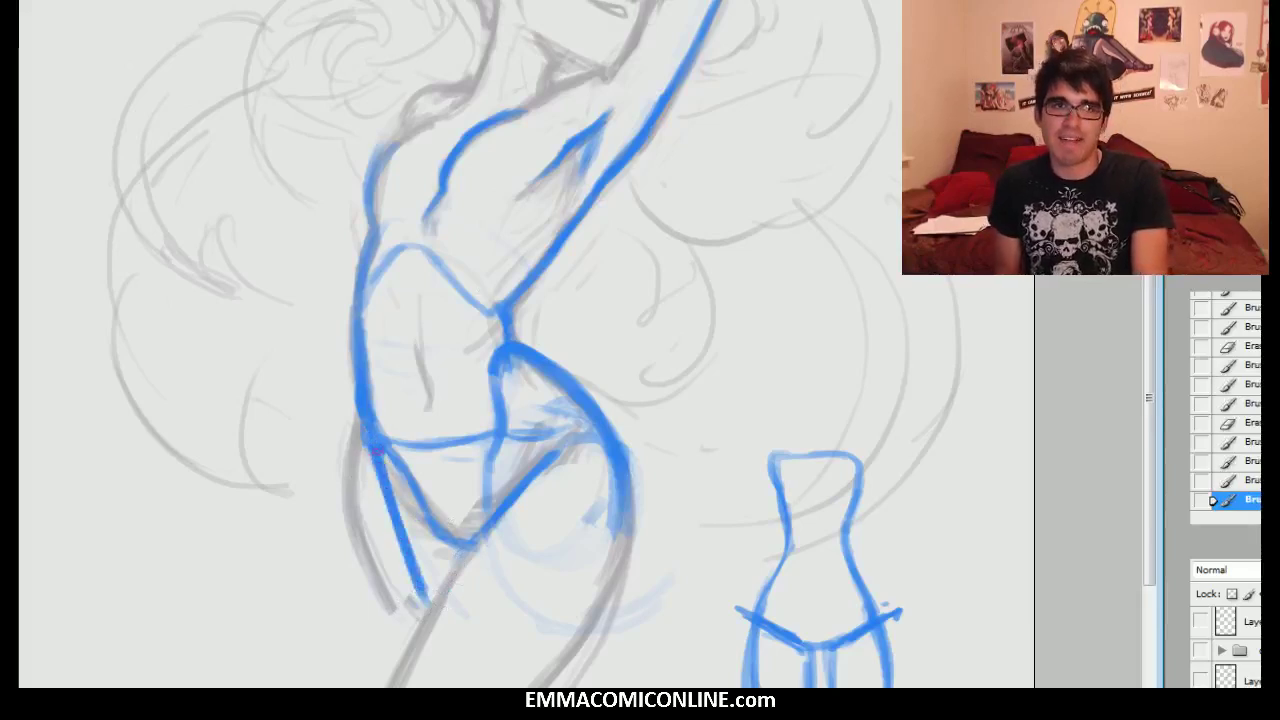
pyautogui.press('e')
pyautogui.moveTo(420, 598); pyautogui.dragTo(366, 432)
# - Draw the far hip's rounded outer contour down the thigh and strengthen the near waist line
pyautogui.press('b')
pyautogui.moveTo(368, 412)
pyautogui.mouseDown()
pyautogui.moveTo(350, 470)
pyautogui.moveTo(408, 614)
pyautogui.moveTo(362, 495)
pyautogui.mouseUp()
pyautogui.moveTo(362, 442); pyautogui.dragTo(394, 602)
pyautogui.moveTo(520, 373); pyautogui.dragTo(505, 312)
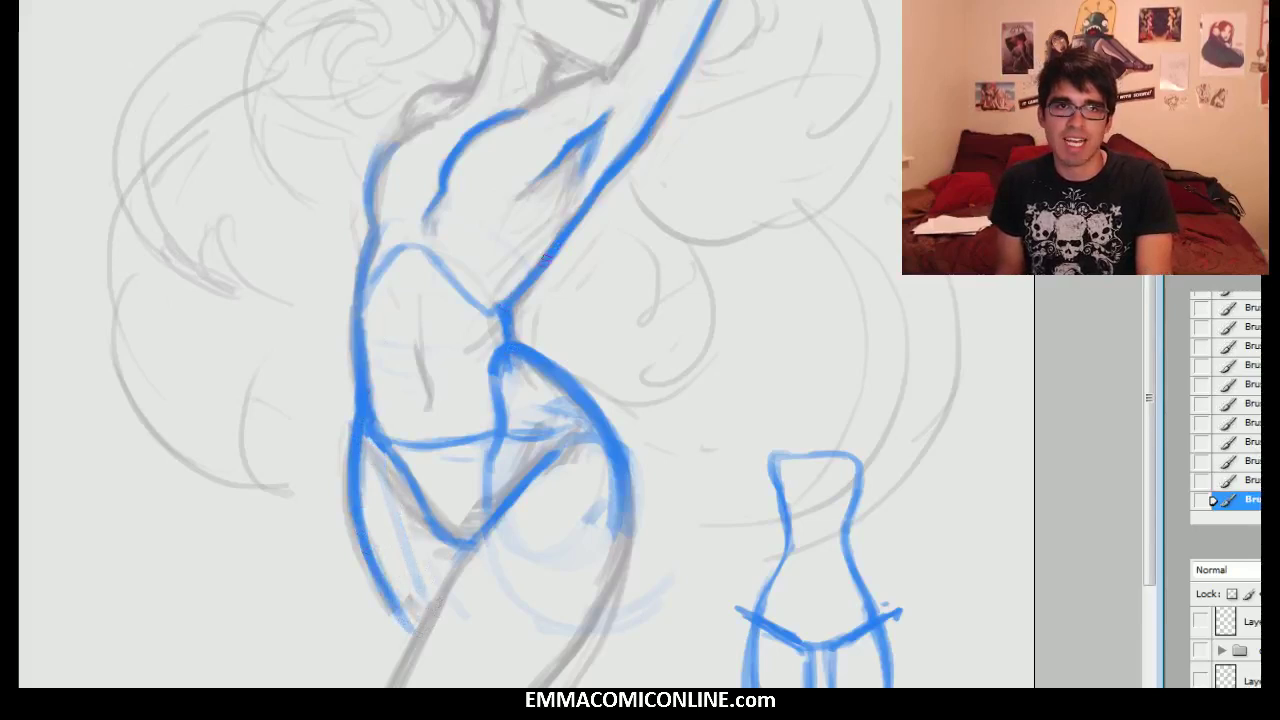
# - Draw the far shoulder up into the neck, extend the raised arm's inner line to the collarbone, and shade under the chin
pyautogui.scroll(4, 500, 350)
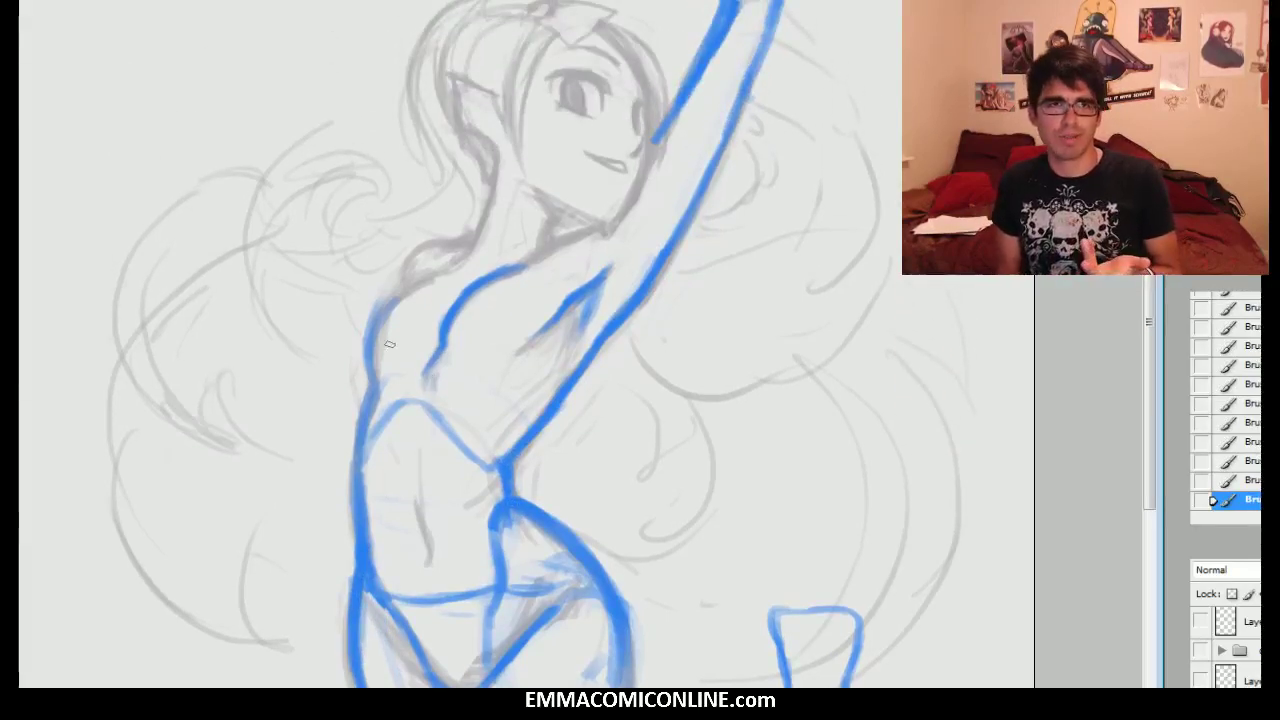
pyautogui.moveTo(382, 327)
pyautogui.mouseDown()
pyautogui.moveTo(393, 297)
pyautogui.moveTo(381, 313)
pyautogui.moveTo(469, 253)
pyautogui.moveTo(424, 278)
pyautogui.moveTo(482, 221)
pyautogui.moveTo(491, 168)
pyautogui.mouseUp()
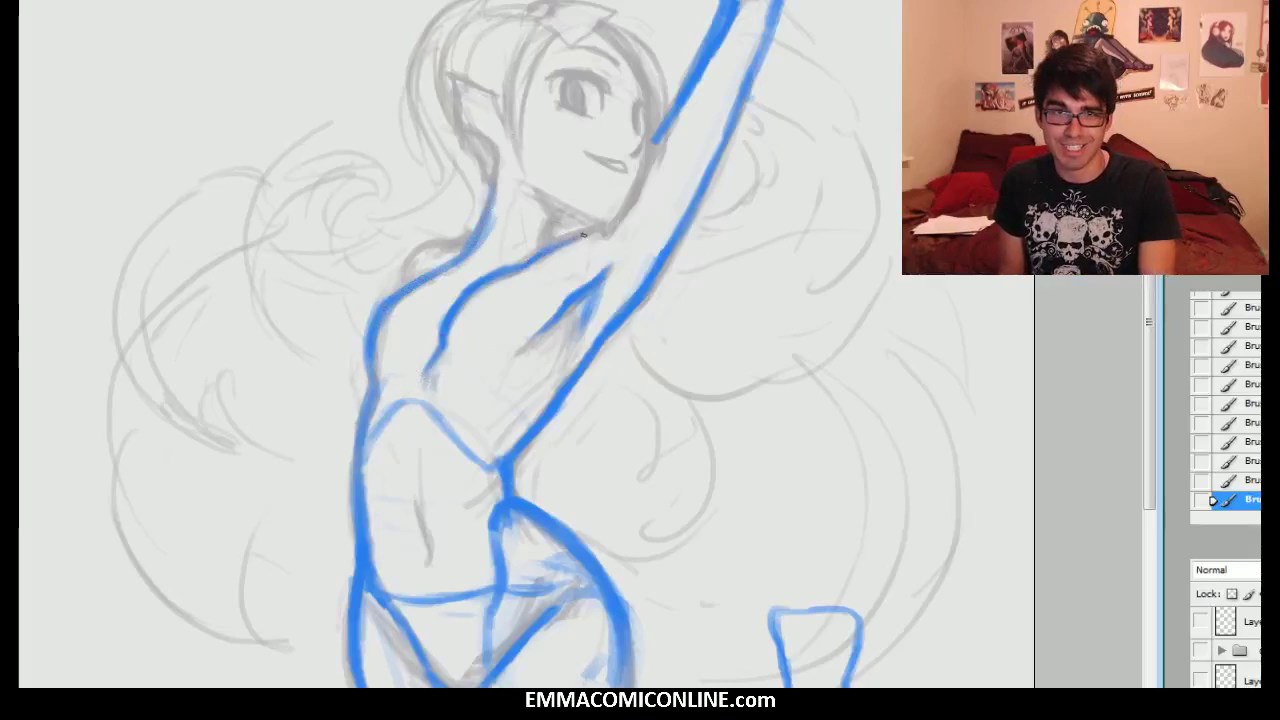
pyautogui.moveTo(588, 218)
pyautogui.mouseDown()
pyautogui.moveTo(630, 180)
pyautogui.moveTo(706, 55)
pyautogui.mouseUp()
pyautogui.moveTo(556, 238)
pyautogui.mouseDown()
pyautogui.moveTo(538, 194)
pyautogui.moveTo(566, 222)
pyautogui.mouseUp()
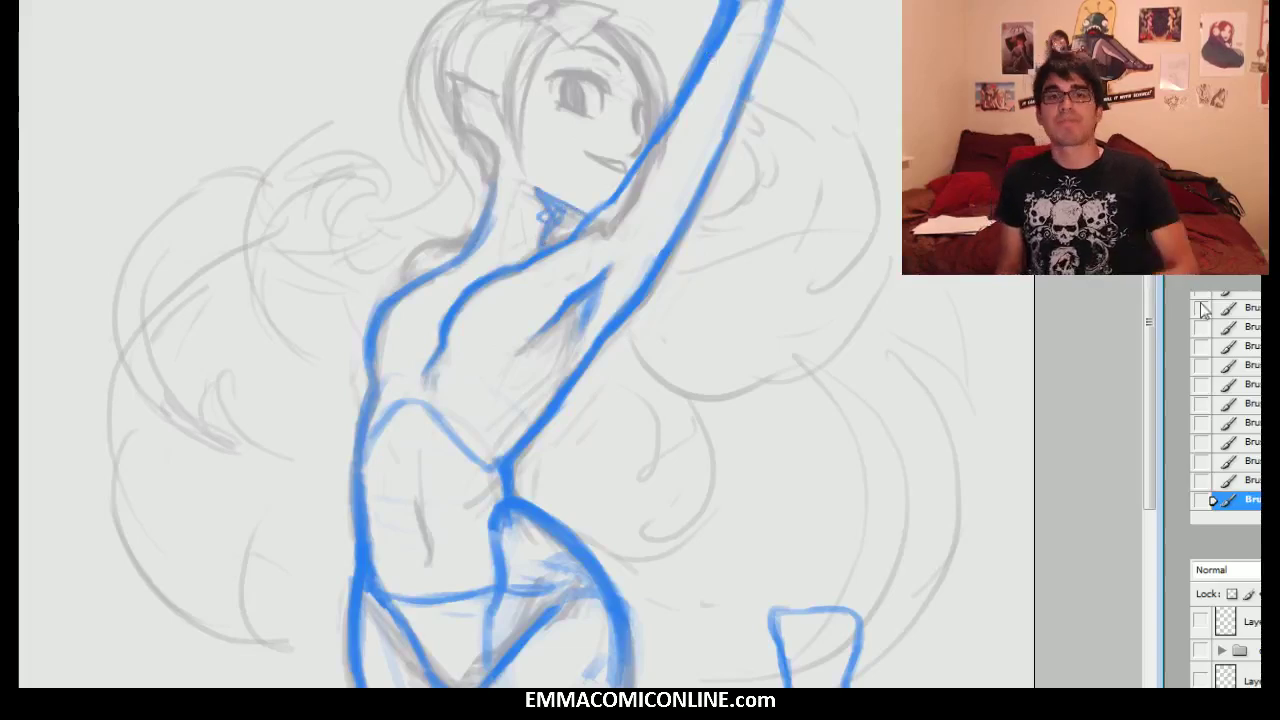
# - Doodle a caricature figure with a round face, pinched waist and oversized curved hips beside the main figure
pyautogui.hotkey('ctrl', '-')
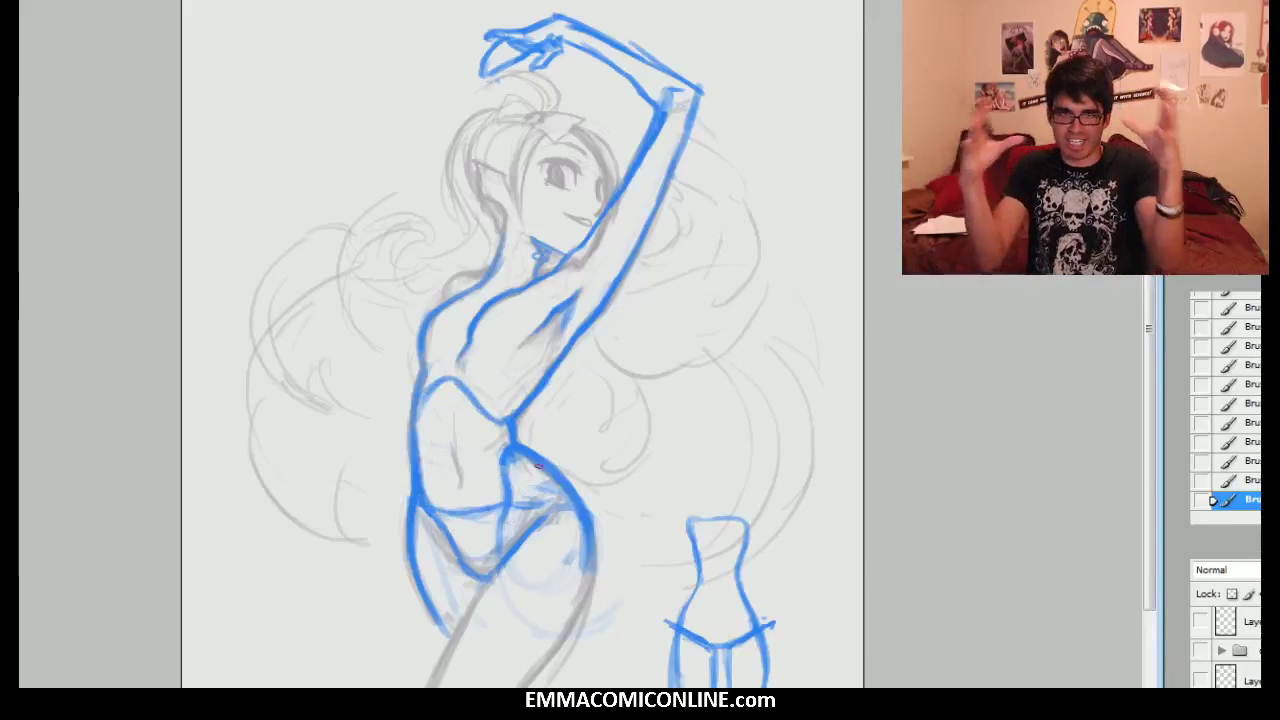
pyautogui.moveTo(767, 446)
pyautogui.mouseDown()
pyautogui.moveTo(760, 294)
pyautogui.moveTo(812, 468)
pyautogui.moveTo(744, 460)
pyautogui.moveTo(699, 310)
pyautogui.moveTo(659, 393)
pyautogui.moveTo(755, 490)
pyautogui.mouseUp()
pyautogui.moveTo(748, 306); pyautogui.dragTo(742, 182)
pyautogui.moveTo(692, 308)
pyautogui.mouseDown()
pyautogui.moveTo(681, 212)
pyautogui.moveTo(735, 188)
pyautogui.moveTo(694, 186)
pyautogui.moveTo(712, 167)
pyautogui.moveTo(687, 226)
pyautogui.moveTo(746, 206)
pyautogui.moveTo(818, 248)
pyautogui.mouseUp()
pyautogui.moveTo(770, 214); pyautogui.dragTo(794, 224)
pyautogui.moveTo(658, 256); pyautogui.dragTo(624, 316)
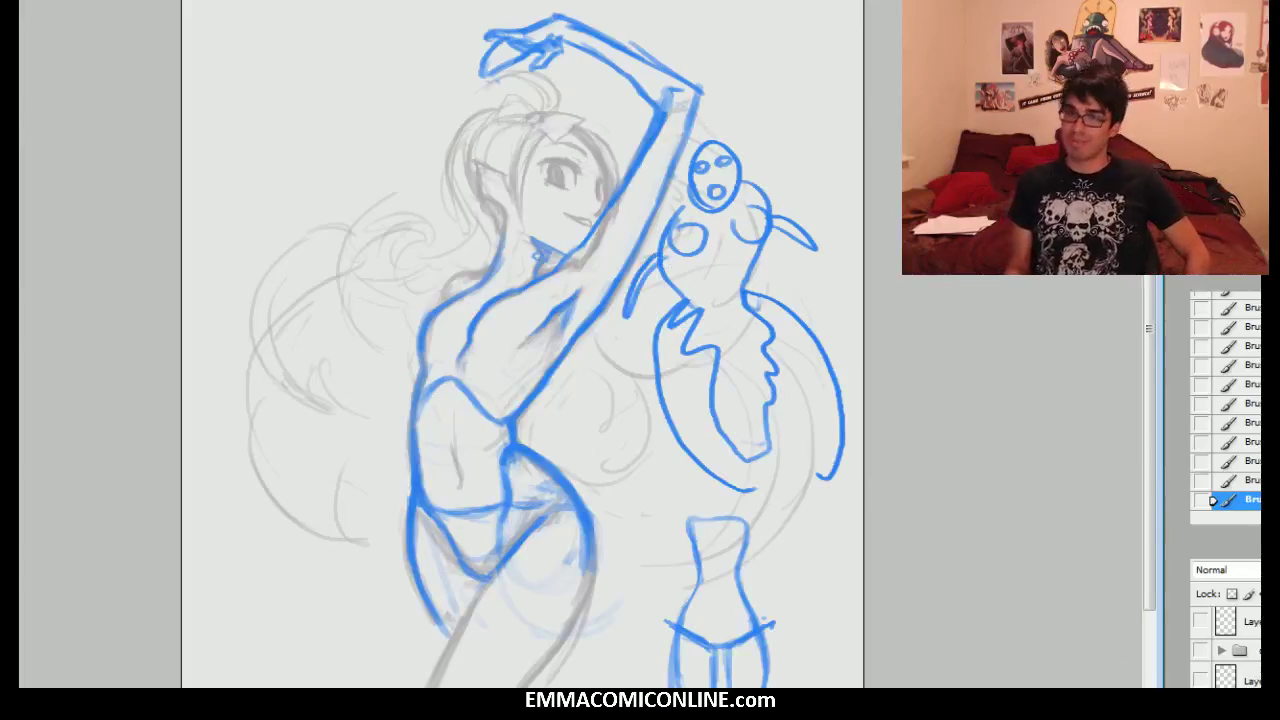
# - Hide the blue anatomy layer and create a new layer over the grey sketch
pyautogui.scroll(-1, 1225, 647)
pyautogui.scroll(1, 1225, 647)
pyautogui.scroll(-1, 1225, 647)
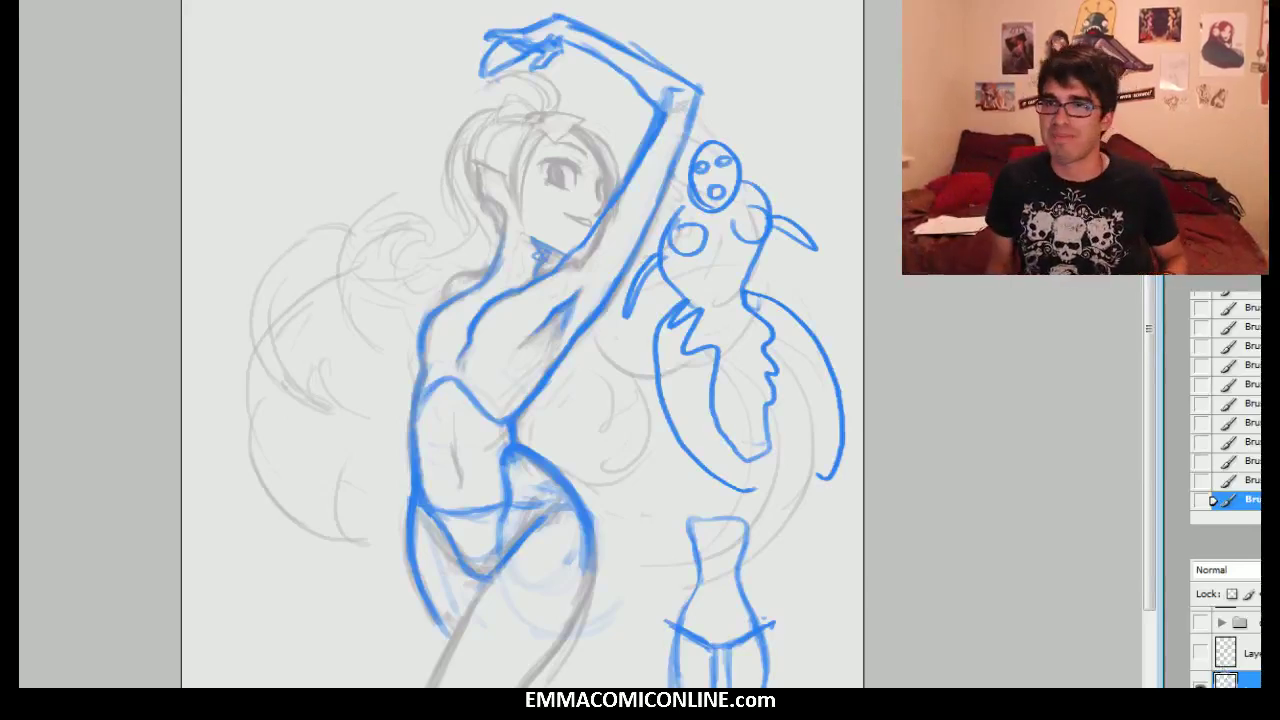
pyautogui.scroll(1, 522, 350)
pyautogui.scroll(-1, 522, 350)
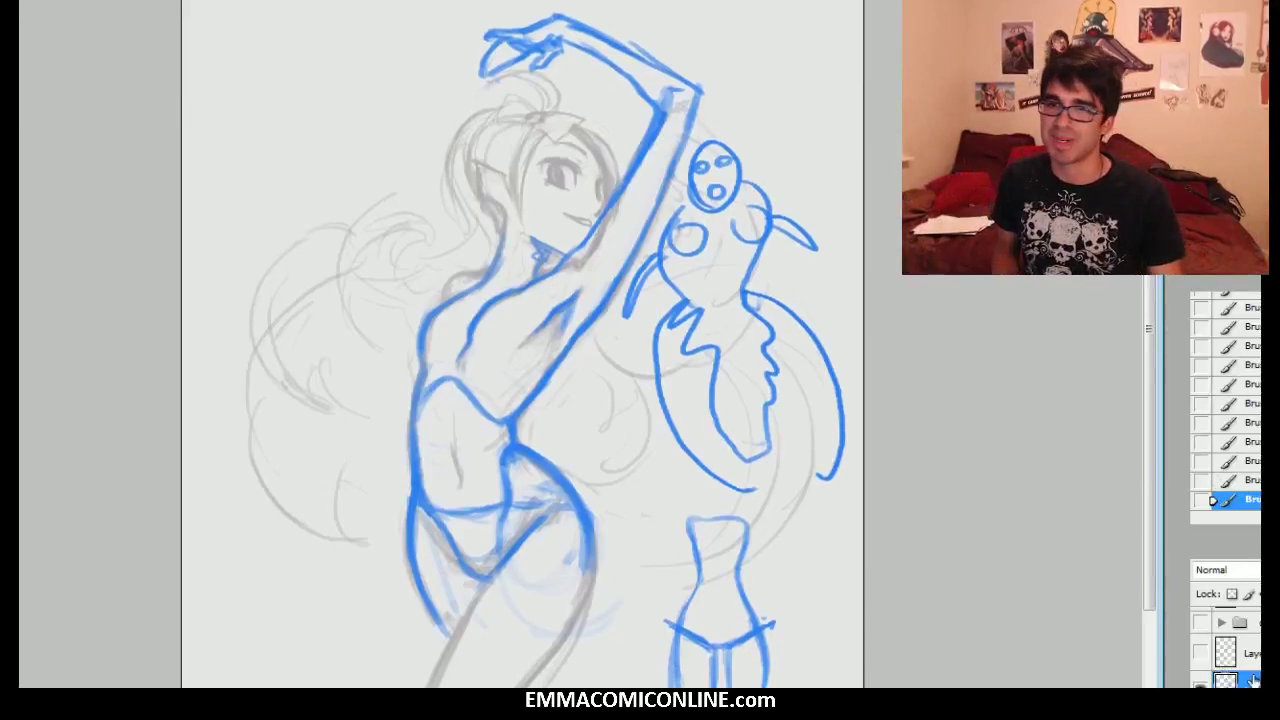
pyautogui.scroll(-1, 1208, 661)
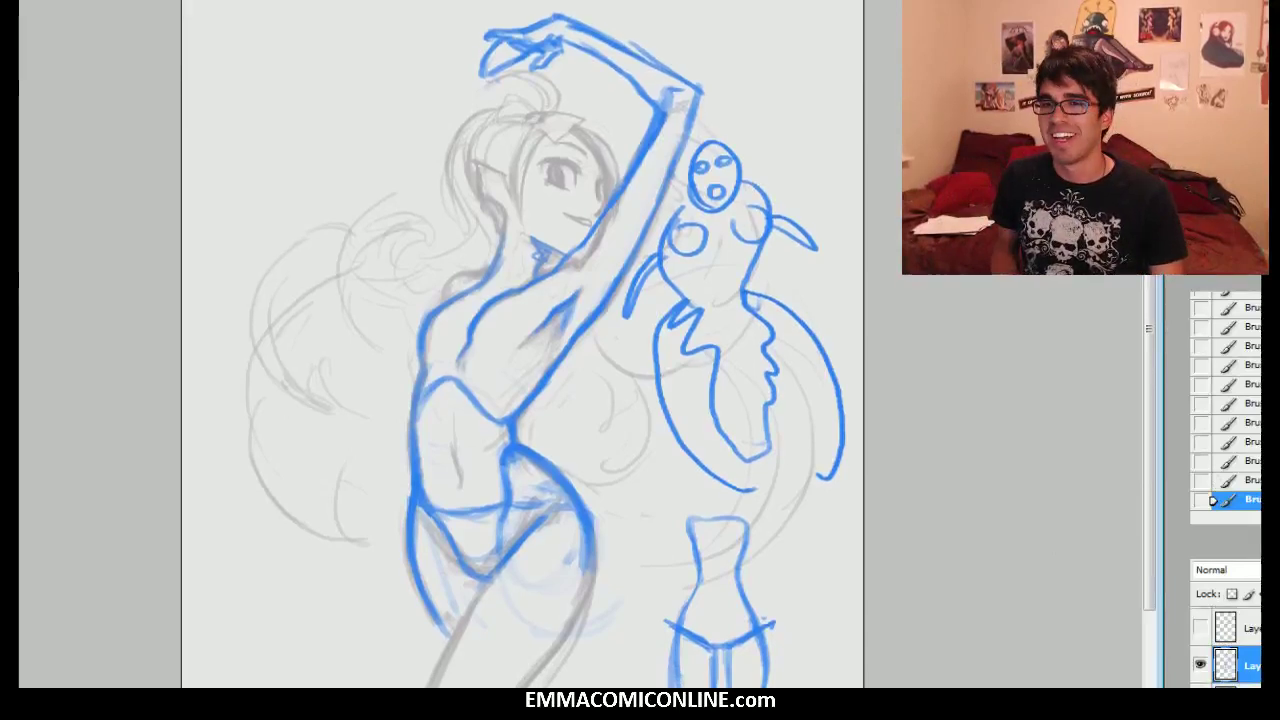
pyautogui.click(1200, 665)
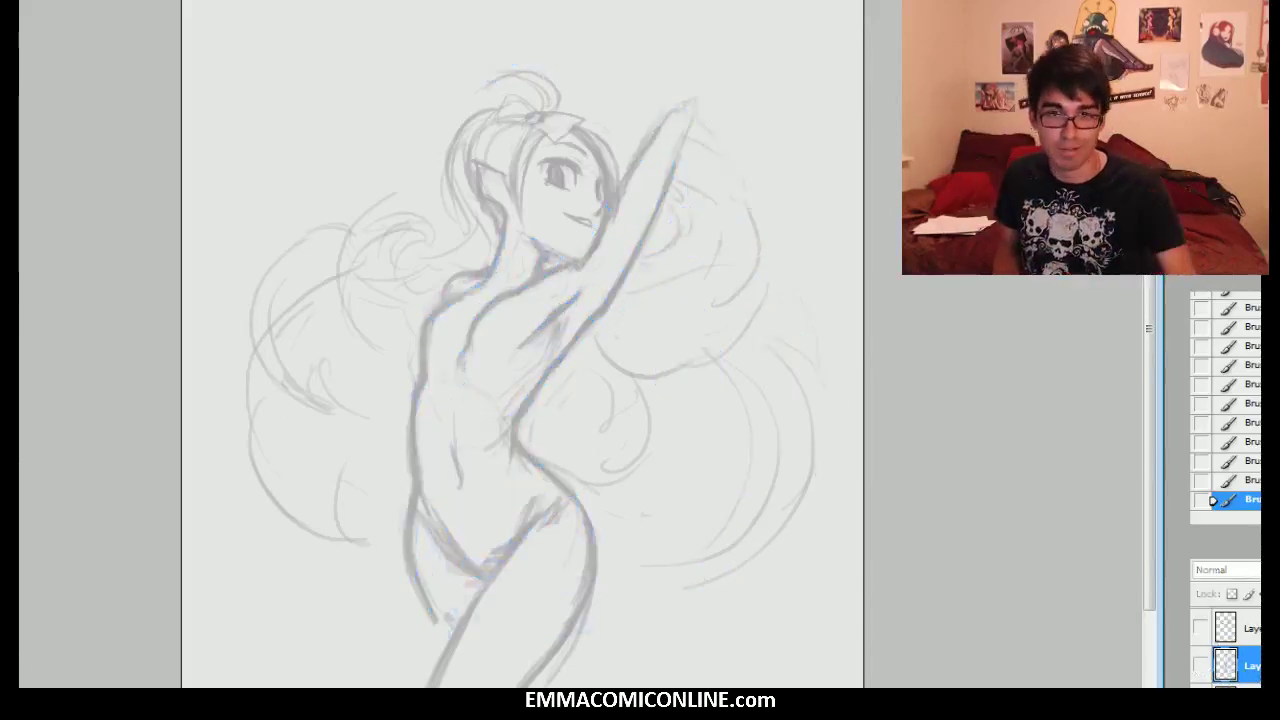
pyautogui.hotkey('ctrl', 'shift', 'n')
pyautogui.press('Return')
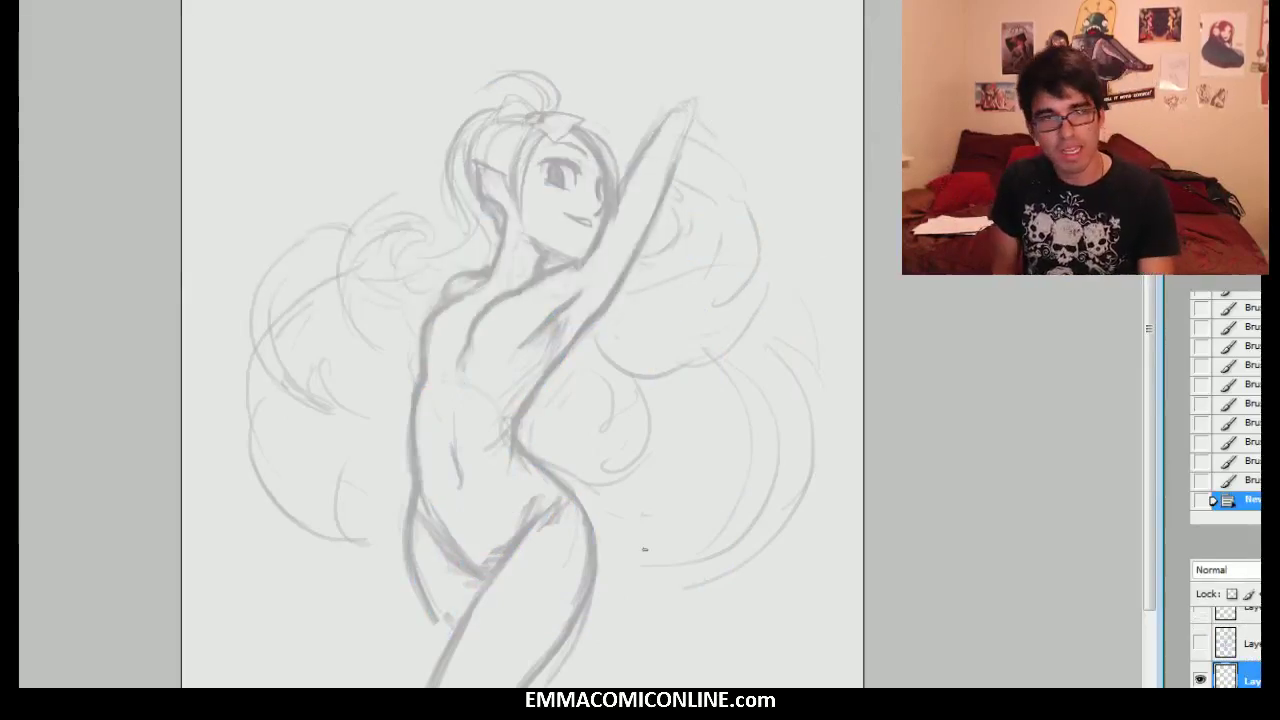
# - Draw a curved dark blue waistband line across the figure's hips on the new layer
pyautogui.scroll(-2, 121, 629)
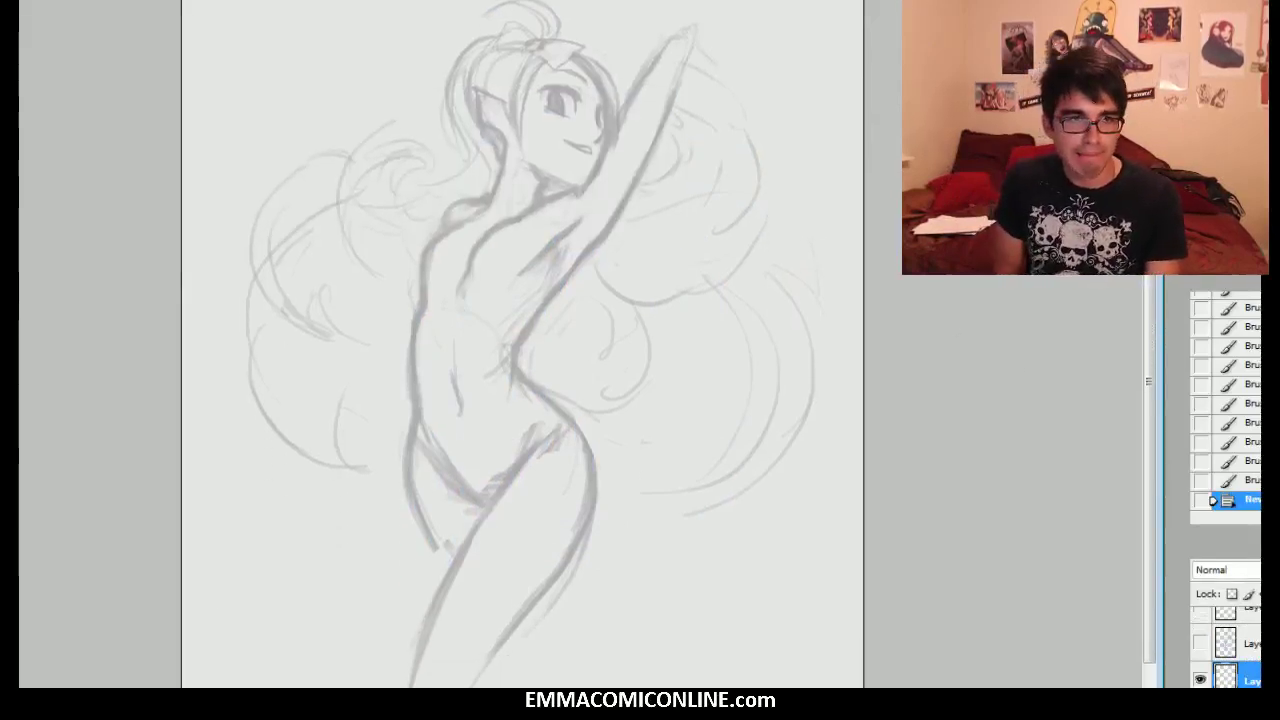
pyautogui.click(18, 520)
pyautogui.moveTo(596, 444)
pyautogui.mouseDown()
pyautogui.moveTo(586, 471)
pyautogui.moveTo(537, 504)
pyautogui.moveTo(546, 488)
pyautogui.mouseUp()
pyautogui.click(818, 362)
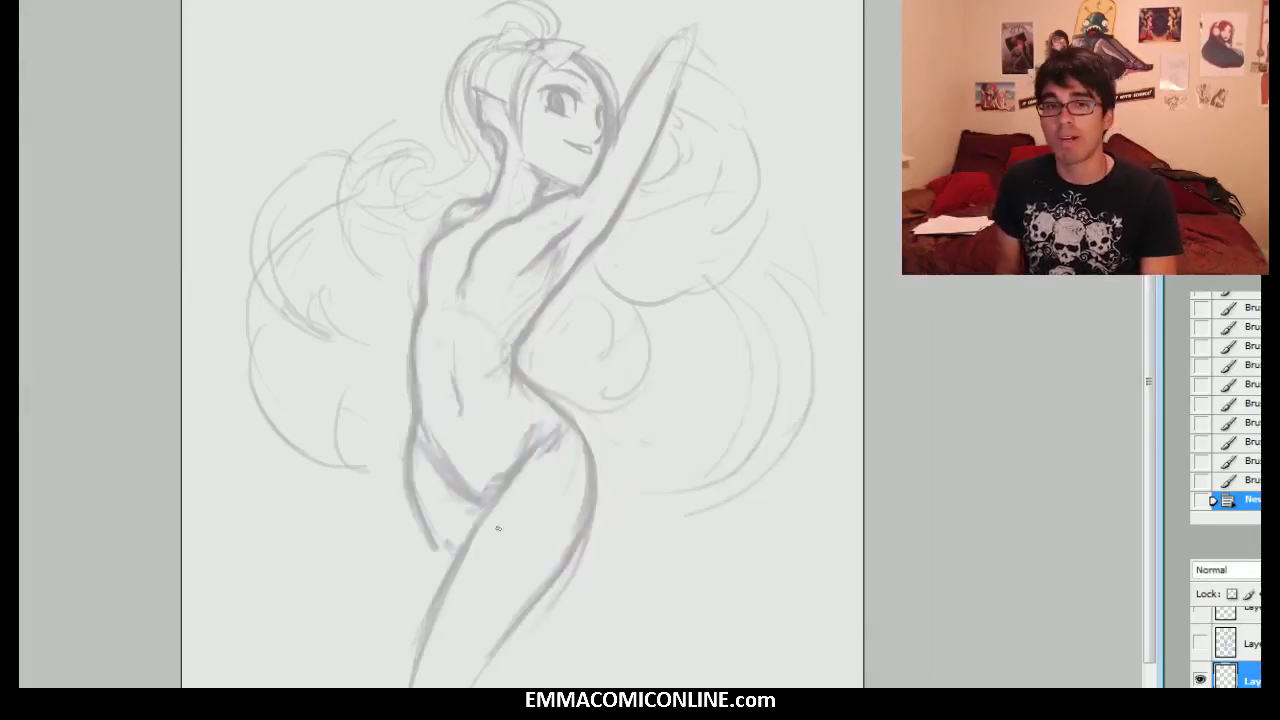
pyautogui.moveTo(470, 428); pyautogui.dragTo(520, 427)
pyautogui.moveTo(426, 424); pyautogui.dragTo(500, 431)
pyautogui.moveTo(470, 431); pyautogui.dragTo(542, 418)
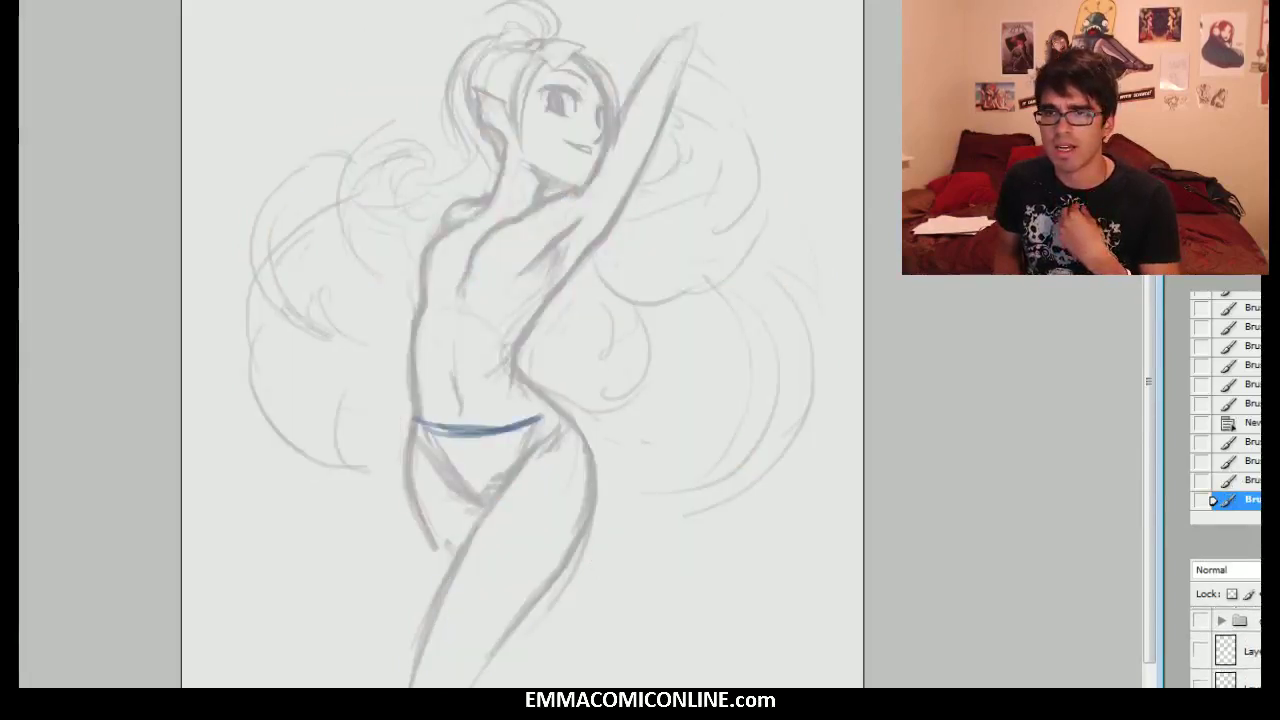
# - Thicken and extend the waistband line, then draw the shorts' hems around both thighs and their far side
pyautogui.scroll(-2, 1242, 684)
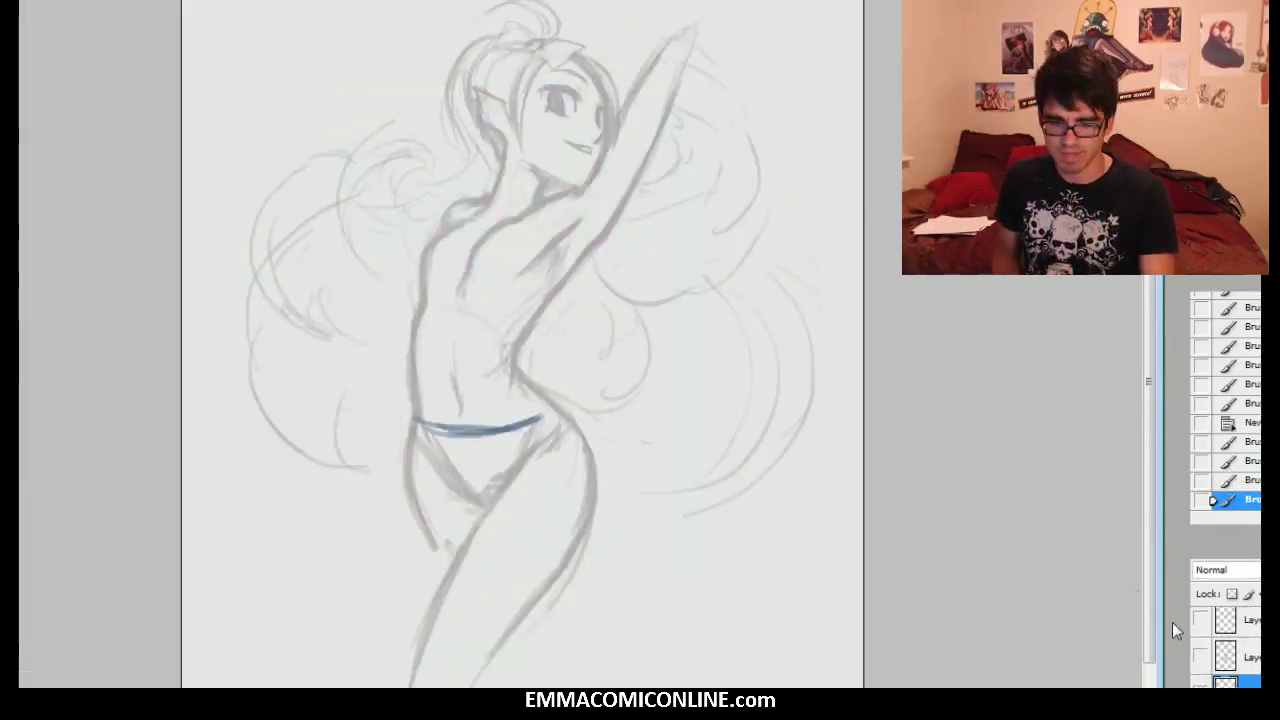
pyautogui.moveTo(416, 420); pyautogui.dragTo(556, 419)
pyautogui.moveTo(464, 430); pyautogui.dragTo(554, 419)
pyautogui.moveTo(492, 498)
pyautogui.mouseDown()
pyautogui.moveTo(568, 556)
pyautogui.moveTo(466, 530)
pyautogui.moveTo(420, 548)
pyautogui.moveTo(410, 468)
pyautogui.mouseUp()
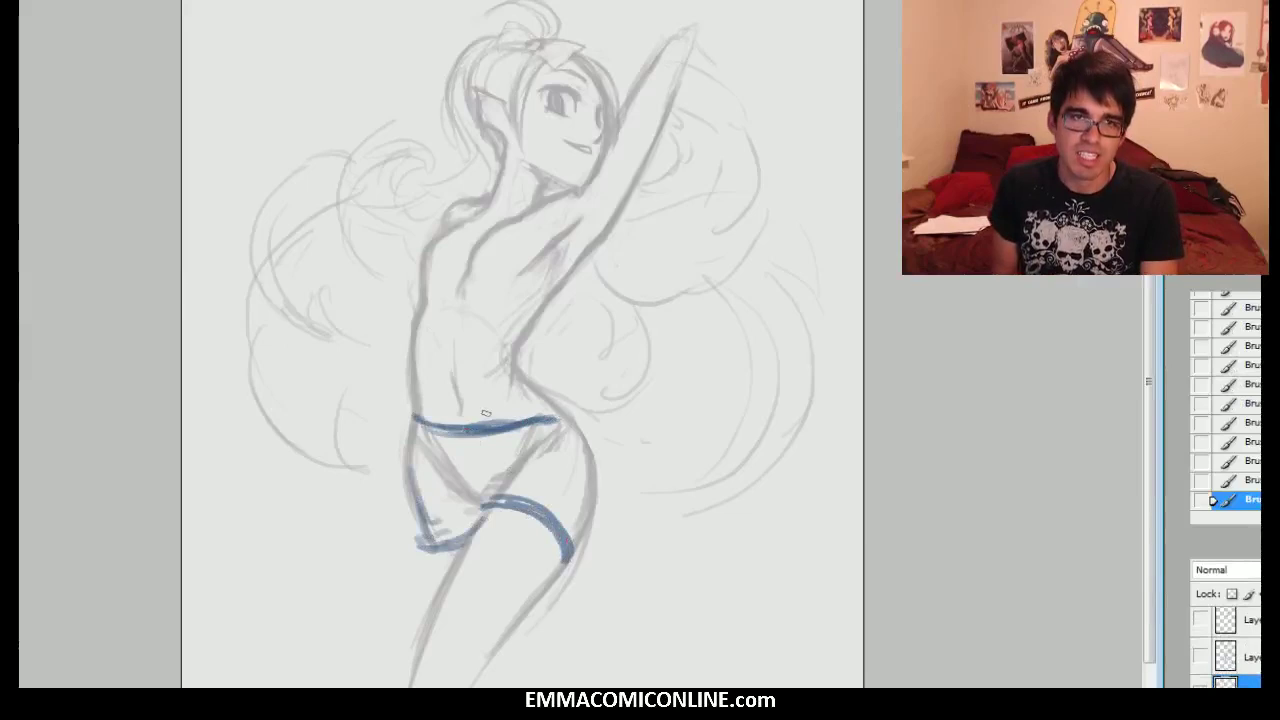
# - Draw the sleeveless shirt's near side along the waist and its armhole below the raised arm
pyautogui.moveTo(549, 421)
pyautogui.mouseDown()
pyautogui.moveTo(519, 365)
pyautogui.moveTo(582, 267)
pyautogui.moveTo(553, 301)
pyautogui.moveTo(584, 194)
pyautogui.mouseUp()
pyautogui.moveTo(538, 288); pyautogui.dragTo(572, 196)
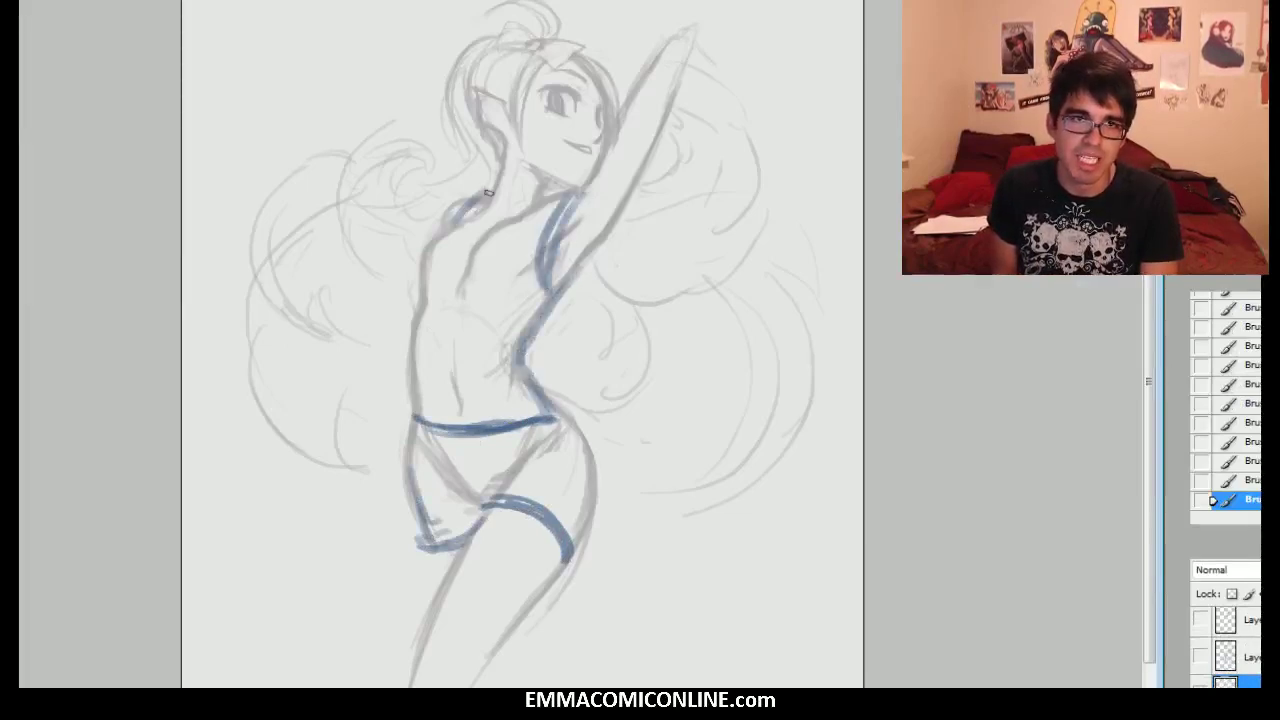
pyautogui.moveTo(547, 290); pyautogui.dragTo(538, 230)
# - Draw two vertical stripes down the shirt from shoulders to waistband and add the curved neckline
pyautogui.moveTo(507, 430)
pyautogui.mouseDown()
pyautogui.moveTo(490, 256)
pyautogui.moveTo(547, 186)
pyautogui.mouseUp()
pyautogui.moveTo(426, 418)
pyautogui.mouseDown()
pyautogui.moveTo(433, 249)
pyautogui.moveTo(471, 202)
pyautogui.moveTo(441, 408)
pyautogui.moveTo(454, 437)
pyautogui.moveTo(514, 425)
pyautogui.moveTo(494, 273)
pyautogui.moveTo(507, 229)
pyautogui.moveTo(503, 252)
pyautogui.moveTo(557, 171)
pyautogui.mouseUp()
pyautogui.moveTo(463, 216)
pyautogui.mouseDown()
pyautogui.moveTo(515, 208)
pyautogui.moveTo(477, 211)
pyautogui.mouseUp()
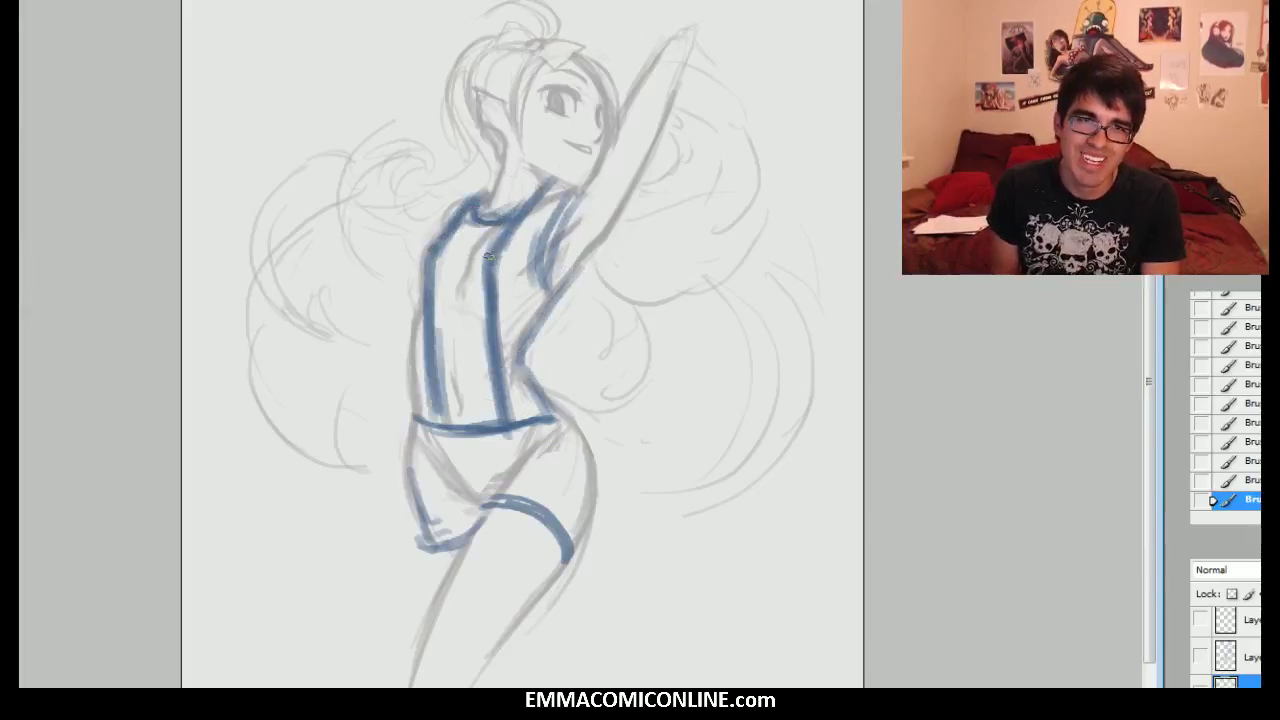
# - Outline the shirt's lower far side and the shorts, adding crotch folds, a second waistband line and a second hem line
pyautogui.moveTo(413, 425); pyautogui.dragTo(410, 322)
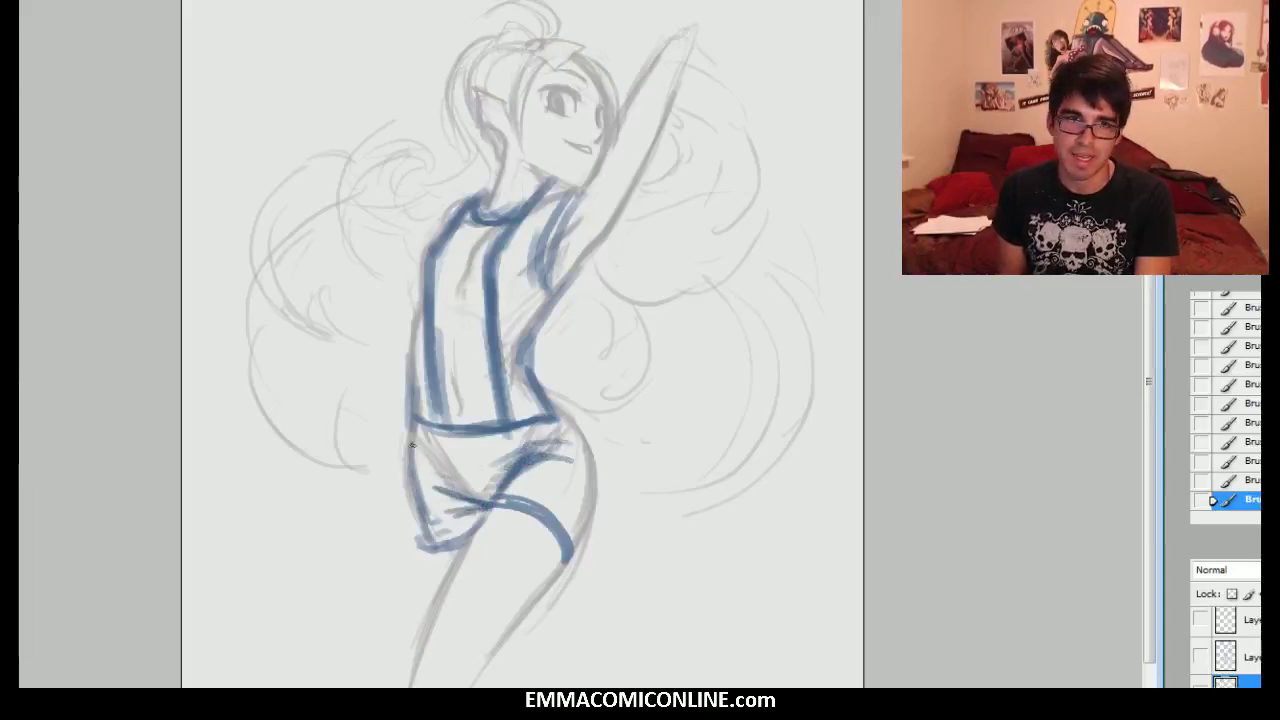
pyautogui.moveTo(429, 437); pyautogui.dragTo(525, 432)
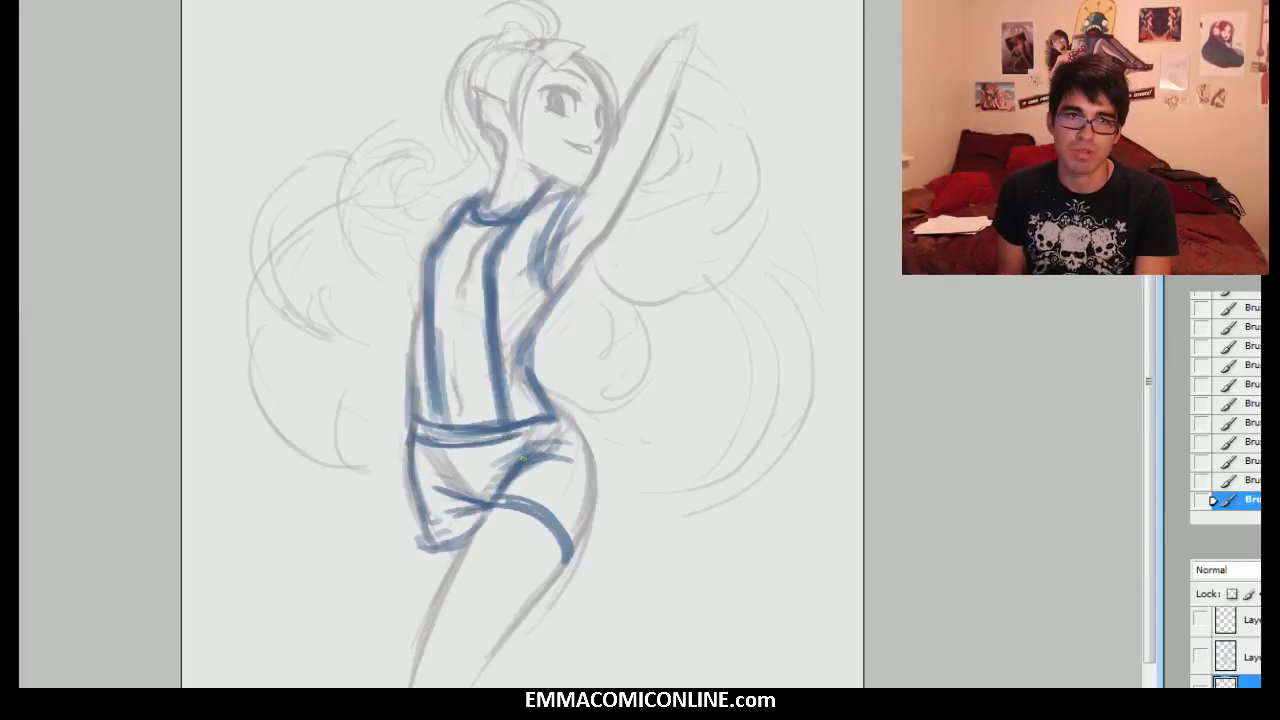
pyautogui.moveTo(577, 557)
pyautogui.mouseDown()
pyautogui.moveTo(516, 484)
pyautogui.moveTo(490, 490)
pyautogui.moveTo(578, 540)
pyautogui.moveTo(589, 510)
pyautogui.mouseUp()
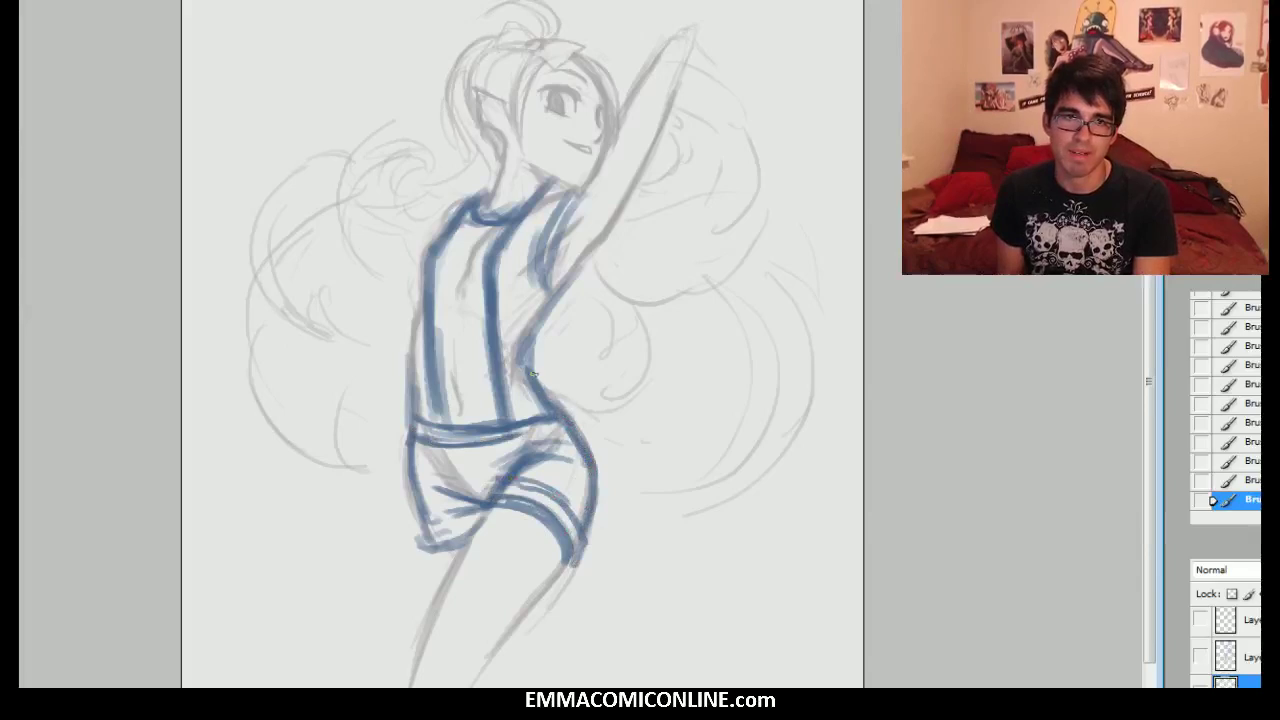
# - Add fabric folds at the near waist and draw an angled guide line with an arrowhead beside it
pyautogui.moveTo(550, 392); pyautogui.dragTo(588, 448)
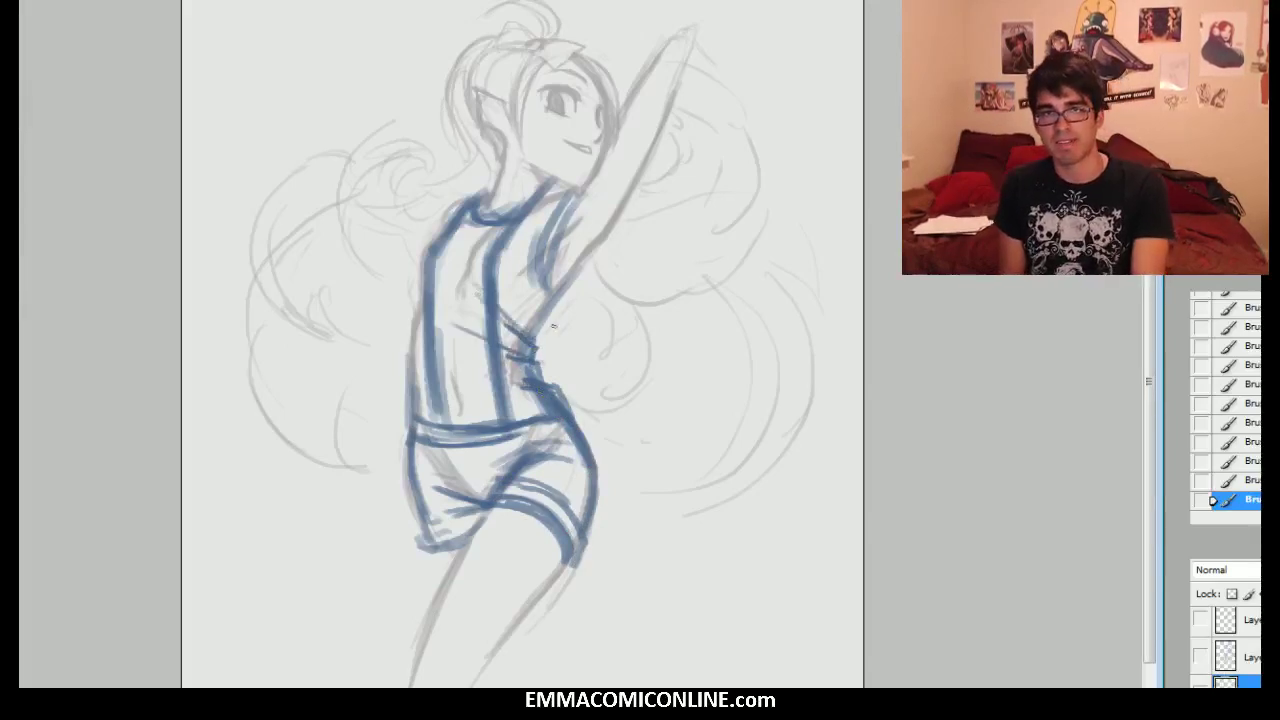
pyautogui.moveTo(521, 351); pyautogui.dragTo(585, 263)
pyautogui.moveTo(567, 385); pyautogui.dragTo(590, 413)
pyautogui.moveTo(595, 311); pyautogui.dragTo(548, 360)
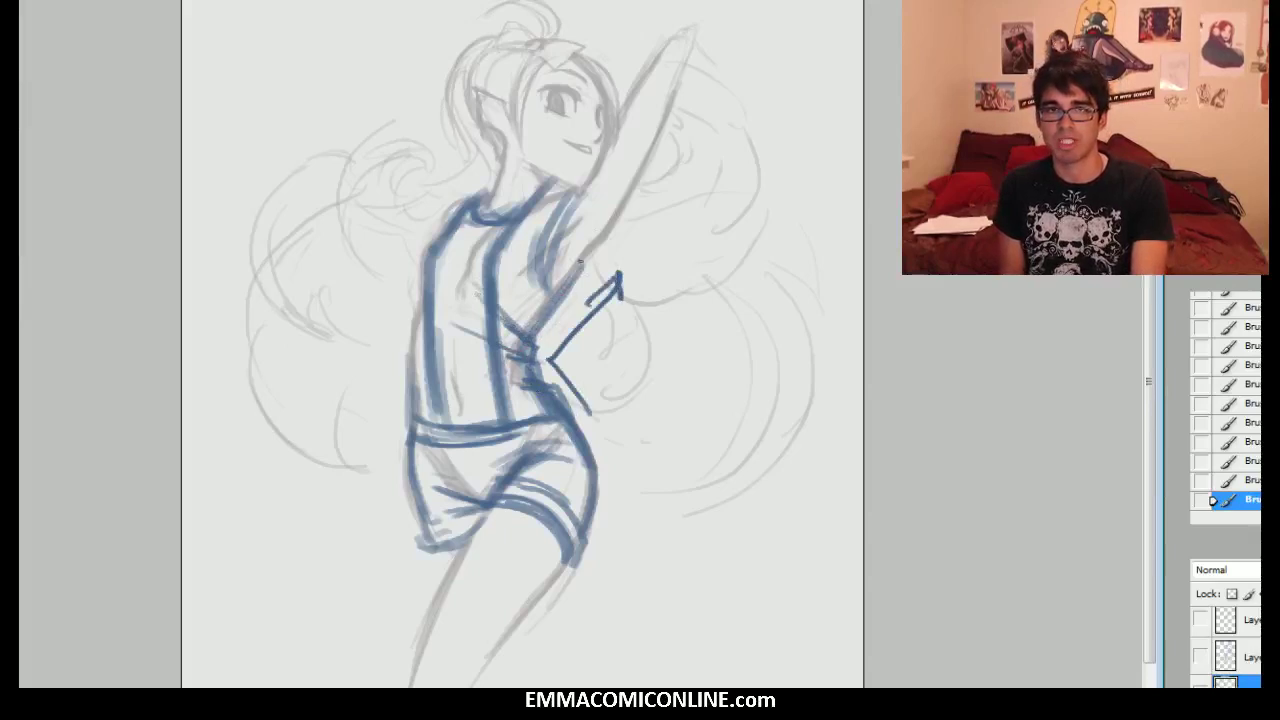
# - Redraw the shirt's armhole as a single thick curve and erase the extra line beside the raised arm
pyautogui.moveTo(547, 290)
pyautogui.mouseDown()
pyautogui.moveTo(569, 185)
pyautogui.moveTo(542, 250)
pyautogui.mouseUp()
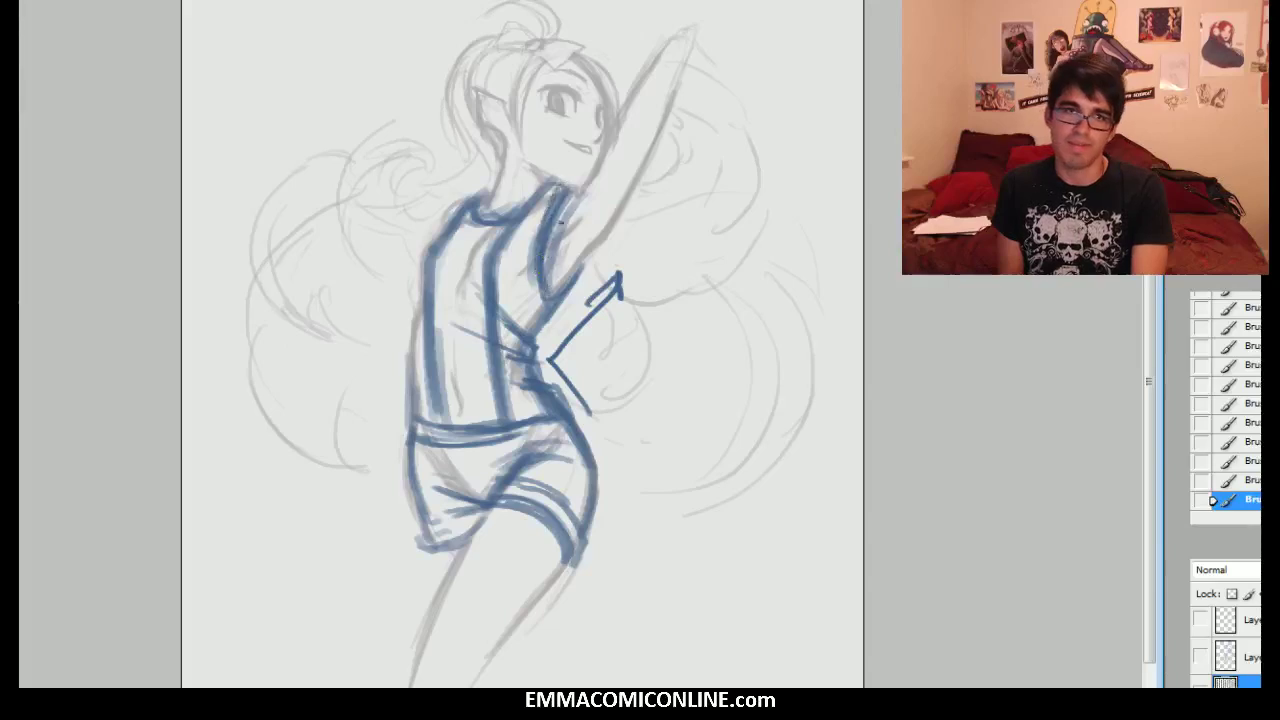
pyautogui.press('e')
pyautogui.moveTo(554, 266); pyautogui.dragTo(572, 198)
pyautogui.moveTo(556, 262); pyautogui.dragTo(574, 196)
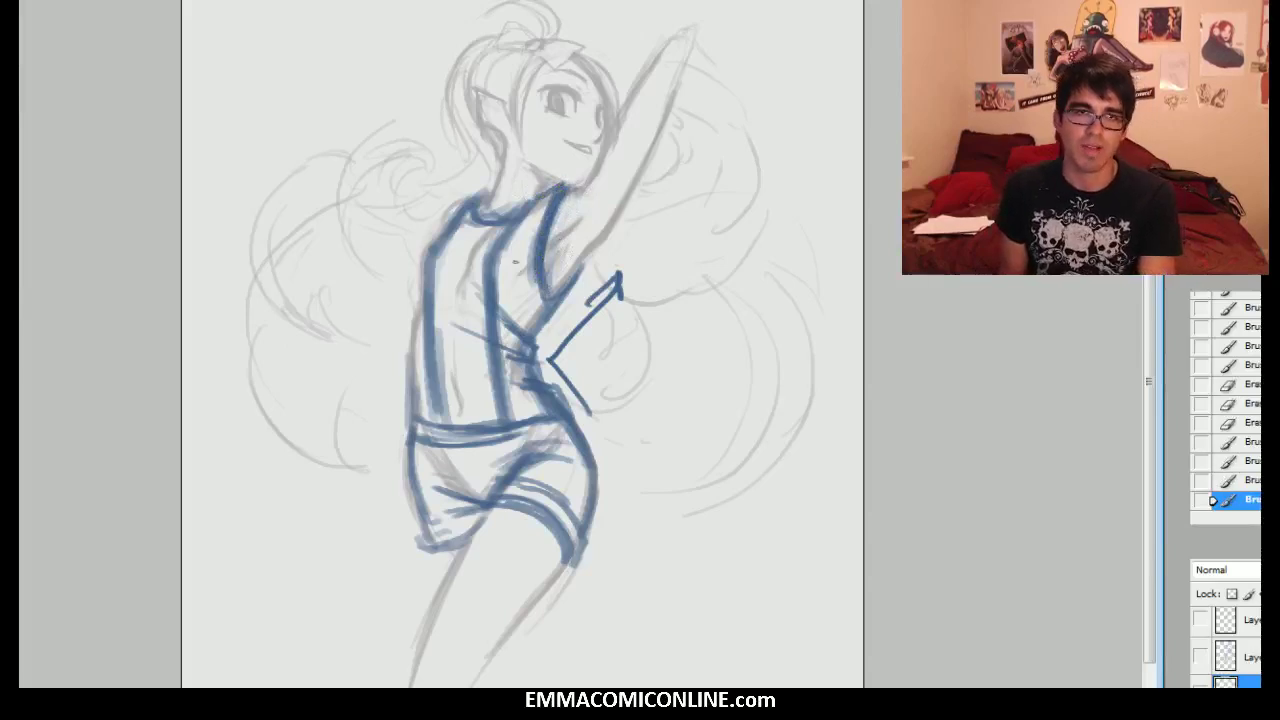
# - Thicken the upper part of the near shirt stripe and outline the shirt's far side from shoulder to waistband
pyautogui.moveTo(494, 267); pyautogui.dragTo(496, 282)
pyautogui.moveTo(494, 276); pyautogui.dragTo(500, 250)
pyautogui.moveTo(498, 254); pyautogui.dragTo(524, 208)
pyautogui.moveTo(516, 214); pyautogui.dragTo(538, 196)
pyautogui.moveTo(436, 256); pyautogui.dragTo(458, 210)
pyautogui.moveTo(408, 416); pyautogui.dragTo(412, 366)
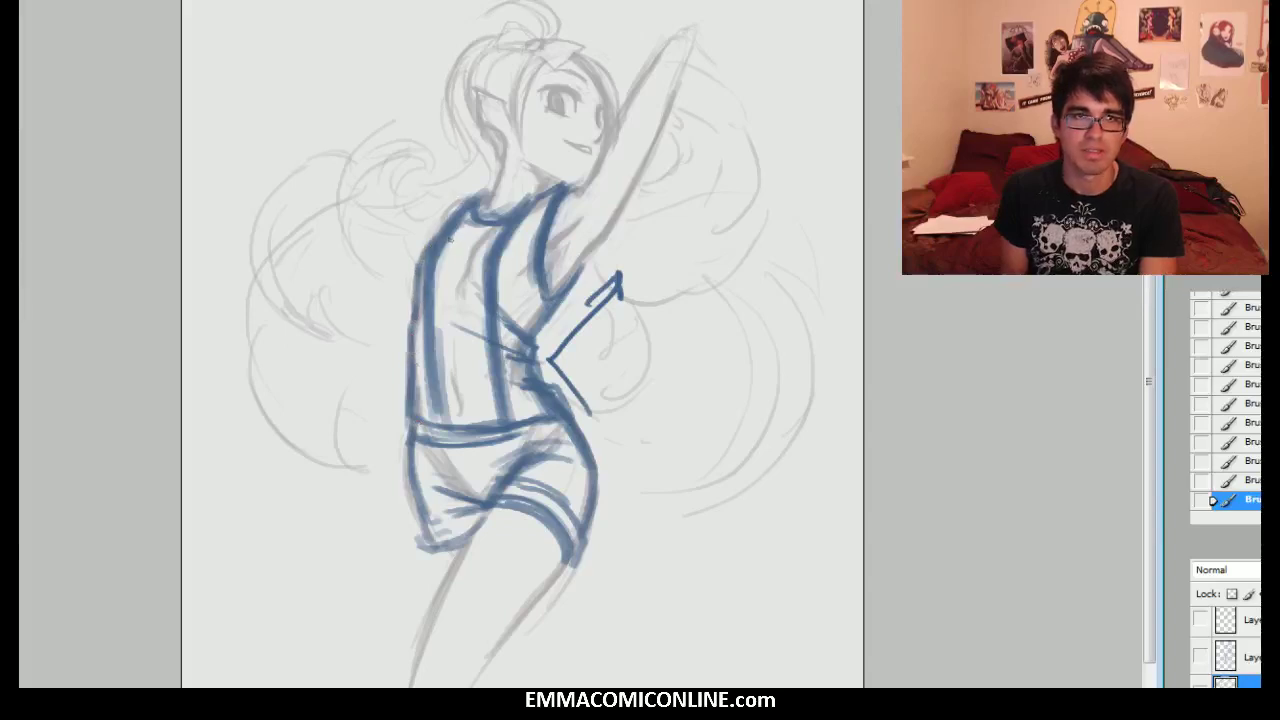
# - Erase the shirt's far stripe and redraw it as a thick line closer to the far side outline
pyautogui.moveTo(437, 411)
pyautogui.mouseDown()
pyautogui.moveTo(440, 275)
pyautogui.moveTo(433, 363)
pyautogui.mouseUp()
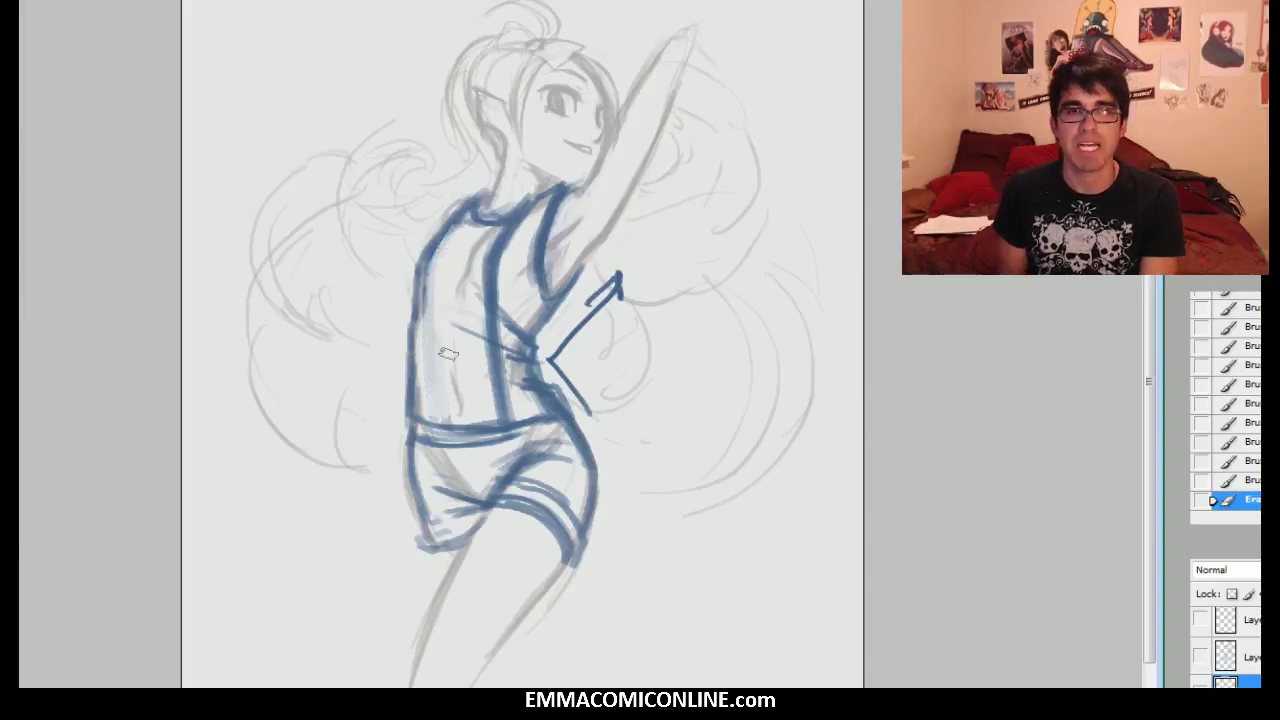
pyautogui.moveTo(423, 371); pyautogui.dragTo(421, 418)
pyautogui.moveTo(420, 425); pyautogui.dragTo(432, 260)
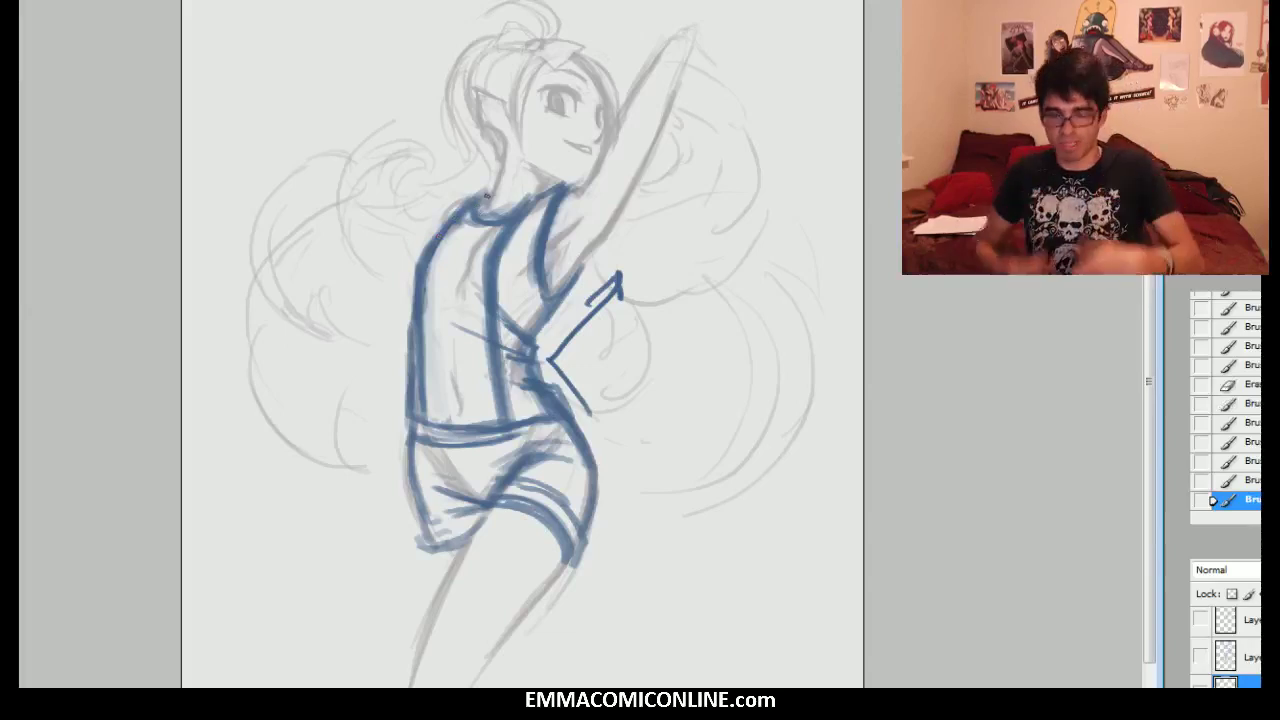
pyautogui.moveTo(425, 378); pyautogui.dragTo(430, 408)
pyautogui.moveTo(423, 348); pyautogui.dragTo(432, 424)
pyautogui.moveTo(422, 314)
pyautogui.mouseDown()
pyautogui.moveTo(430, 422)
pyautogui.moveTo(425, 366)
pyautogui.mouseUp()
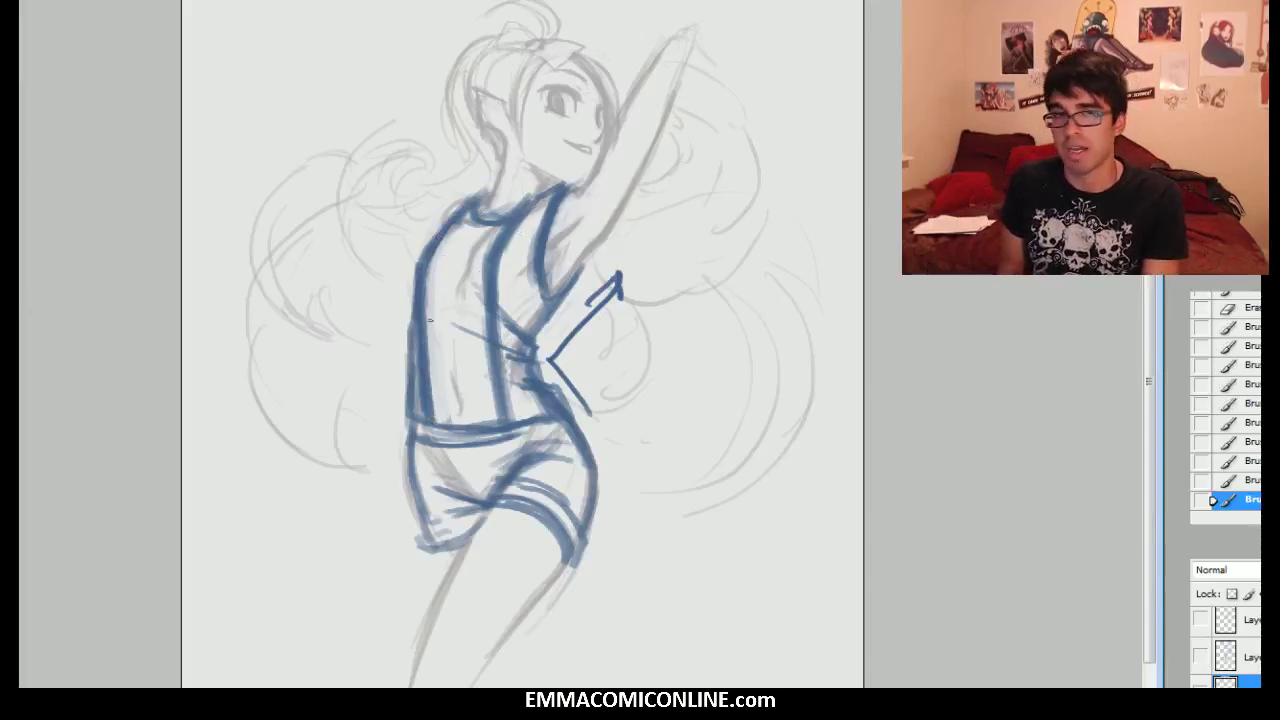
# - Try an extra line just inside the shirt's far stripe, running up to the shoulder, and erase it
pyautogui.moveTo(440, 427); pyautogui.dragTo(436, 314)
pyautogui.moveTo(439, 400); pyautogui.dragTo(434, 282)
pyautogui.moveTo(438, 385)
pyautogui.mouseDown()
pyautogui.moveTo(434, 270)
pyautogui.moveTo(450, 236)
pyautogui.mouseUp()
pyautogui.moveTo(443, 264); pyautogui.dragTo(464, 216)
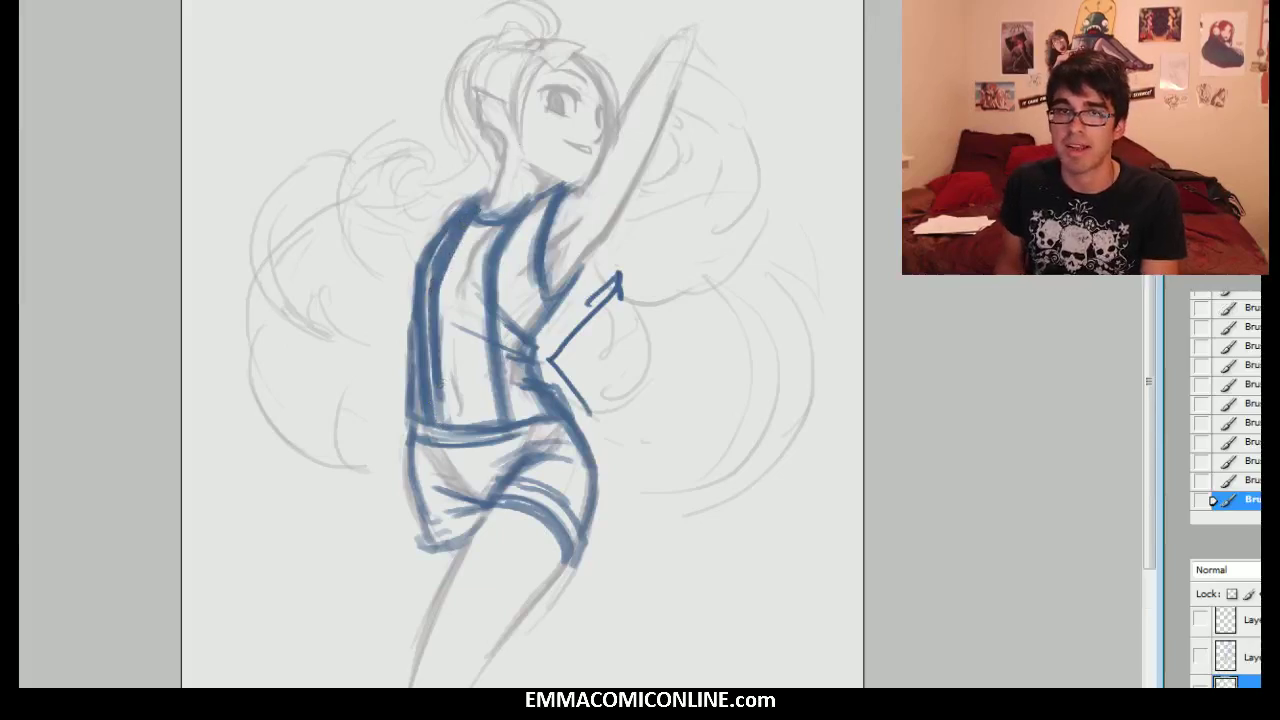
pyautogui.hotkey('ctrl', '+')
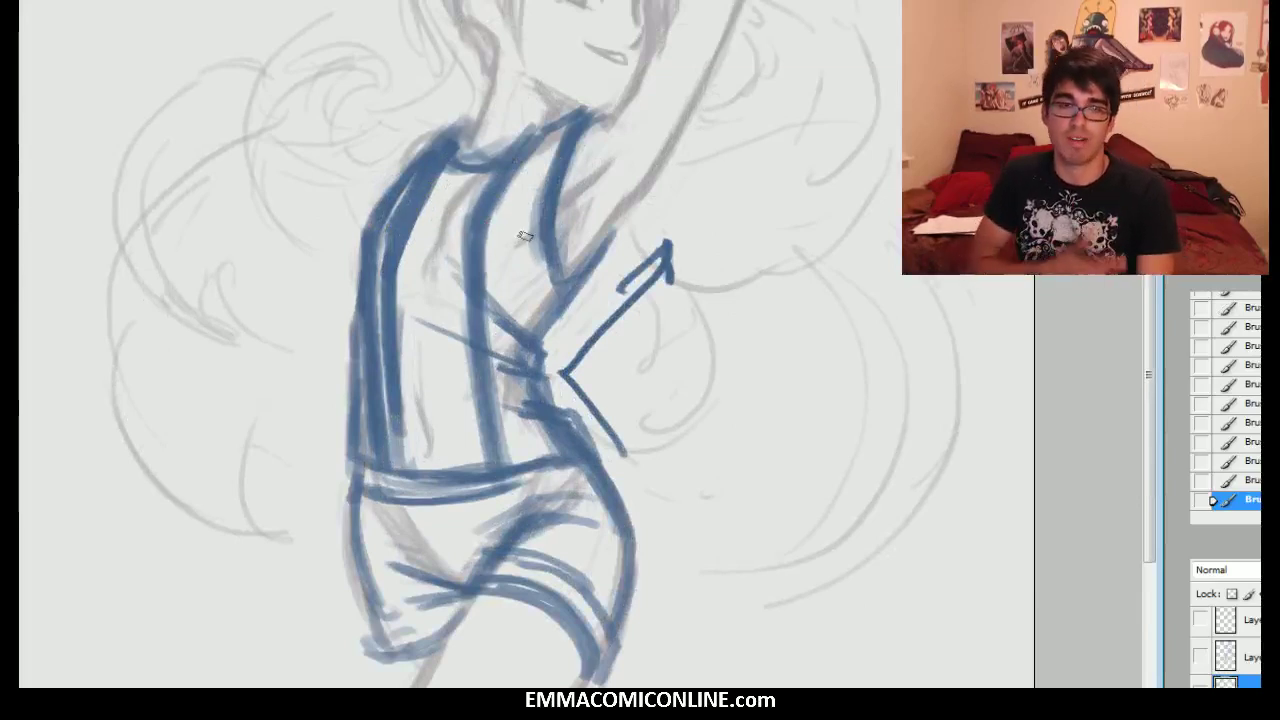
pyautogui.moveTo(410, 426)
pyautogui.mouseDown()
pyautogui.moveTo(398, 252)
pyautogui.moveTo(436, 164)
pyautogui.mouseUp()
pyautogui.moveTo(392, 260); pyautogui.dragTo(402, 257)
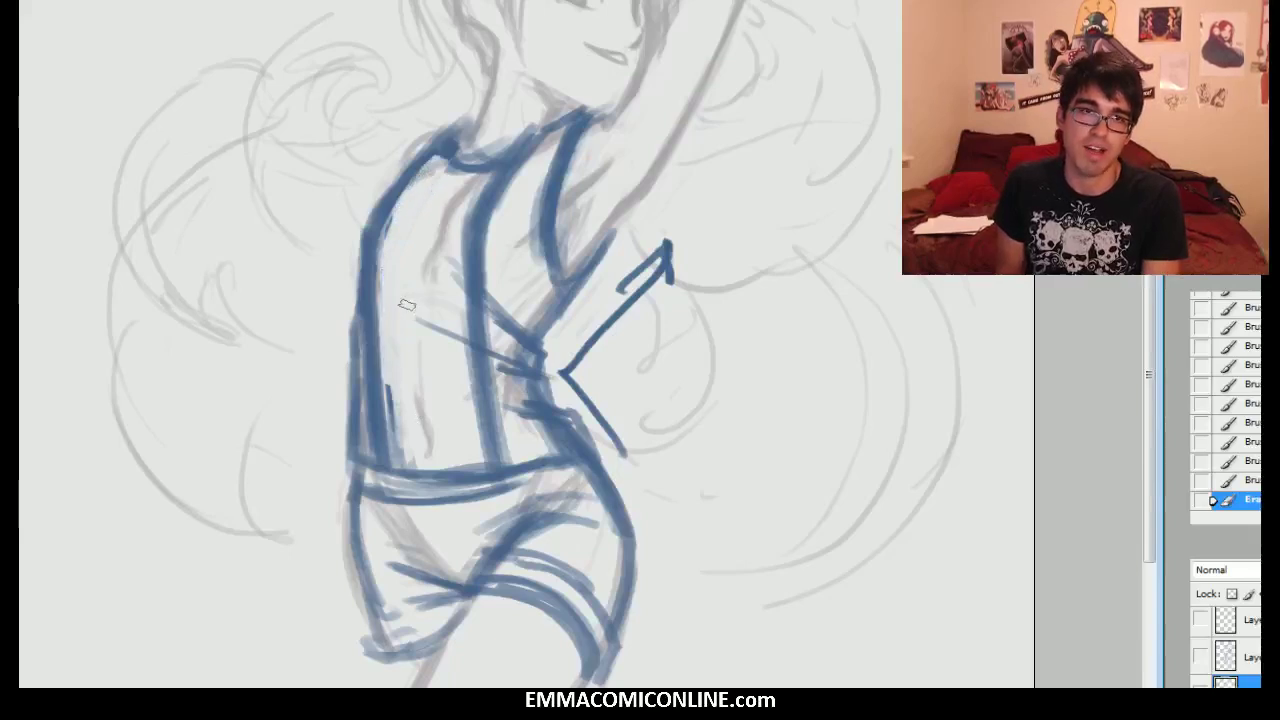
pyautogui.moveTo(313, 187); pyautogui.dragTo(308, 186)
pyautogui.moveTo(342, 174); pyautogui.dragTo(328, 205)
pyautogui.moveTo(433, 241); pyautogui.dragTo(330, 225)
pyautogui.moveTo(372, 218)
pyautogui.mouseDown()
pyautogui.moveTo(332, 228)
pyautogui.moveTo(349, 261)
pyautogui.mouseUp()
pyautogui.click(1241, 423)
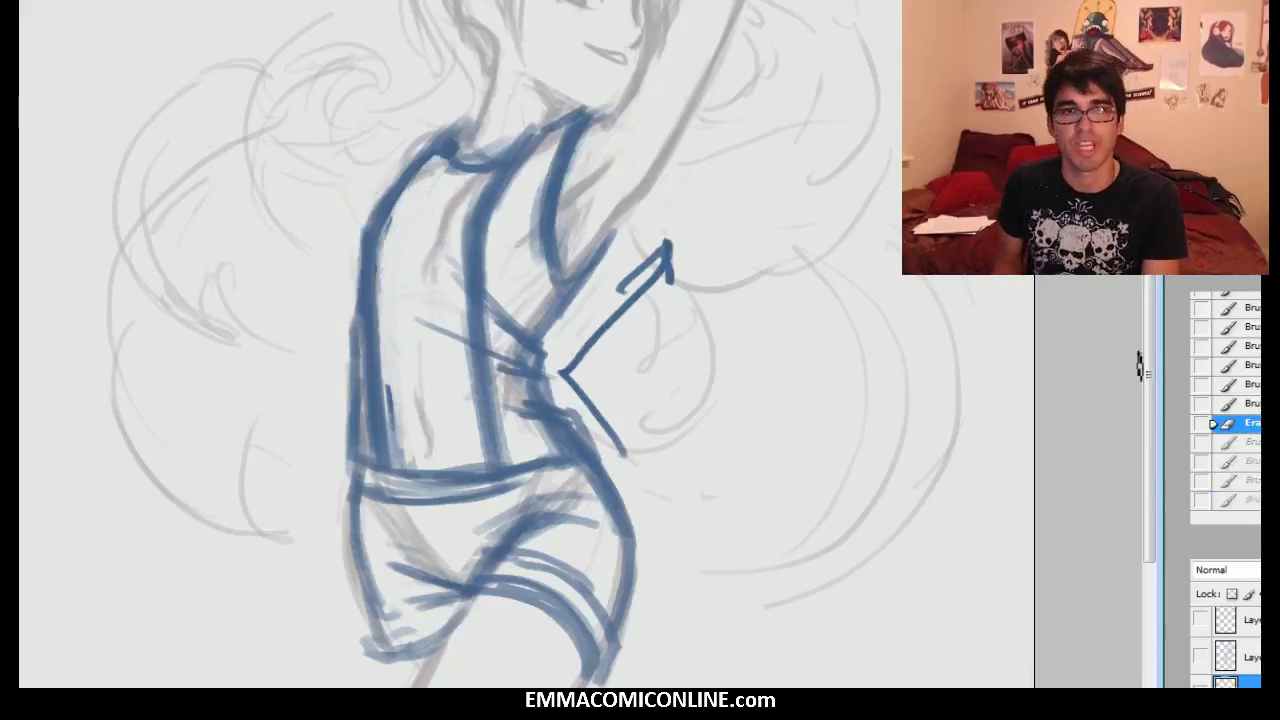
# - Add a pointed collar tip and darken the near shoulder line, the side below the raised arm and the waist folds
pyautogui.moveTo(452, 133); pyautogui.dragTo(476, 114)
pyautogui.moveTo(510, 157)
pyautogui.mouseDown()
pyautogui.moveTo(565, 124)
pyautogui.moveTo(504, 163)
pyautogui.moveTo(592, 106)
pyautogui.mouseUp()
pyautogui.moveTo(610, 236); pyautogui.dragTo(547, 334)
pyautogui.moveTo(582, 278); pyautogui.dragTo(540, 344)
pyautogui.moveTo(482, 302); pyautogui.dragTo(532, 338)
pyautogui.moveTo(434, 330); pyautogui.dragTo(490, 355)
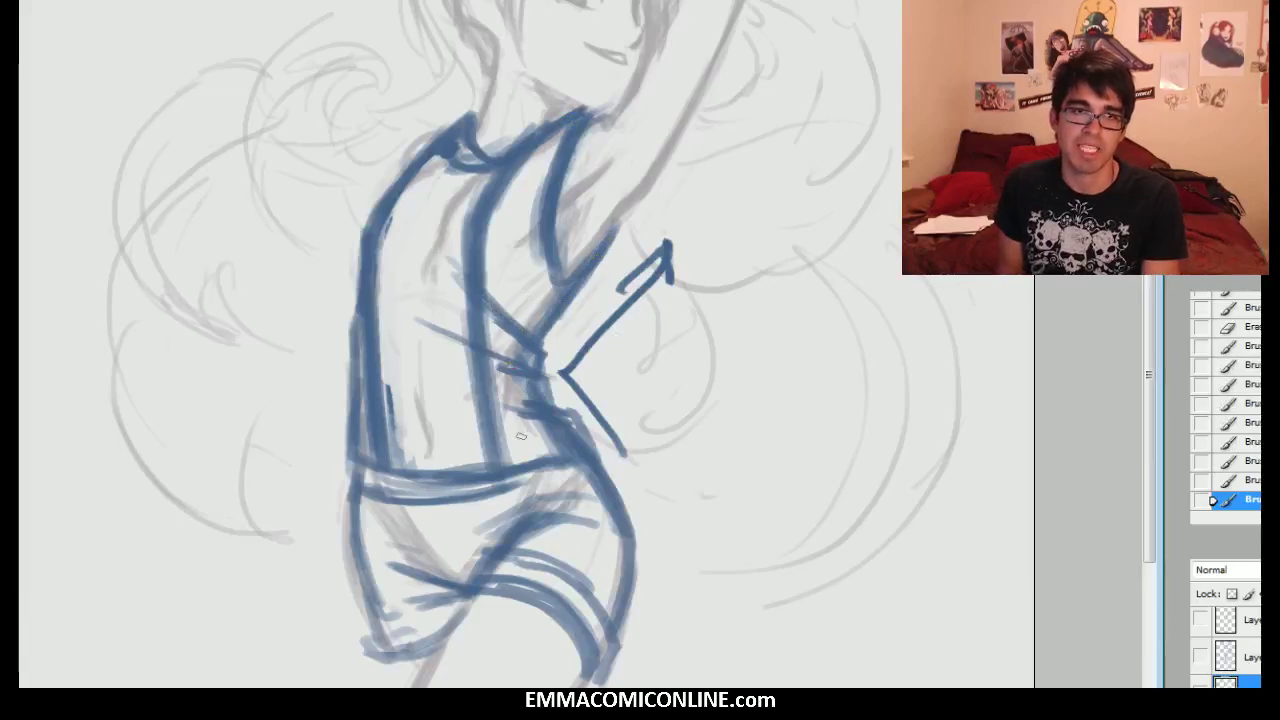
# - Draw a curved fold across the lower shirt from the near waist, and clean up the shirt's hem and far side edge
pyautogui.moveTo(528, 409); pyautogui.dragTo(424, 434)
pyautogui.moveTo(525, 415); pyautogui.dragTo(420, 439)
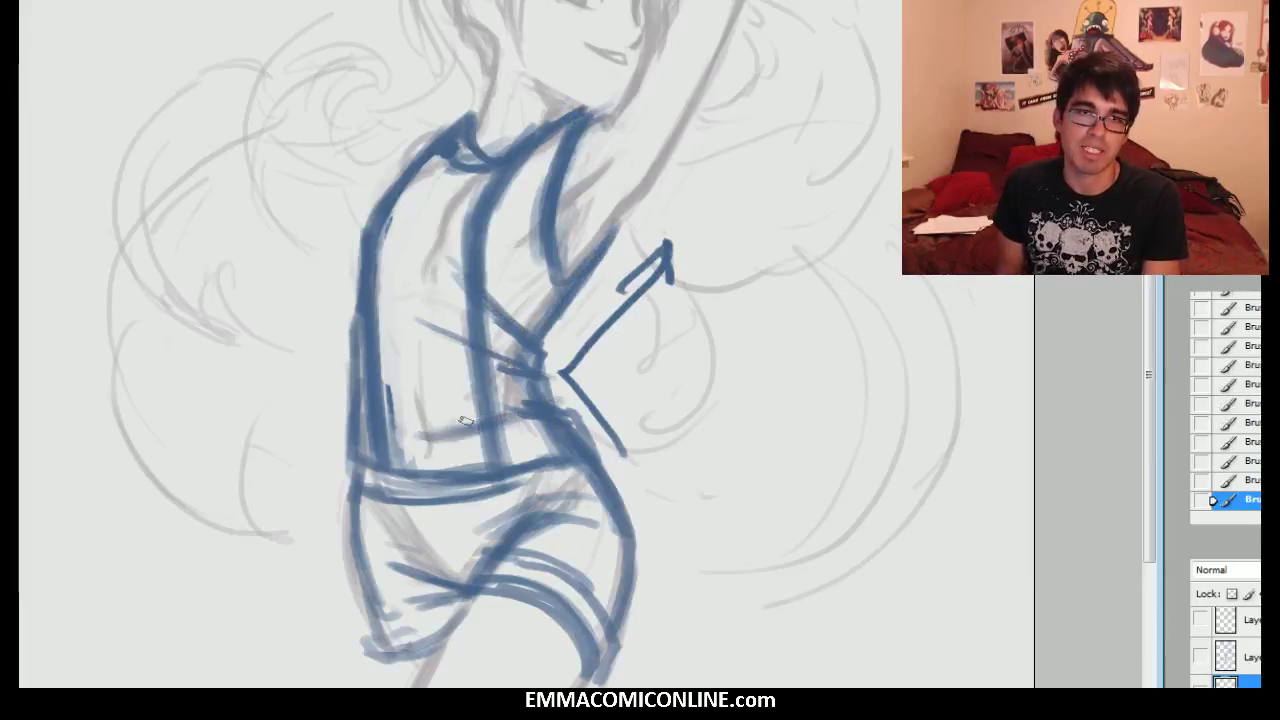
pyautogui.rightClick(539, 328)
pyautogui.click(371, 466)
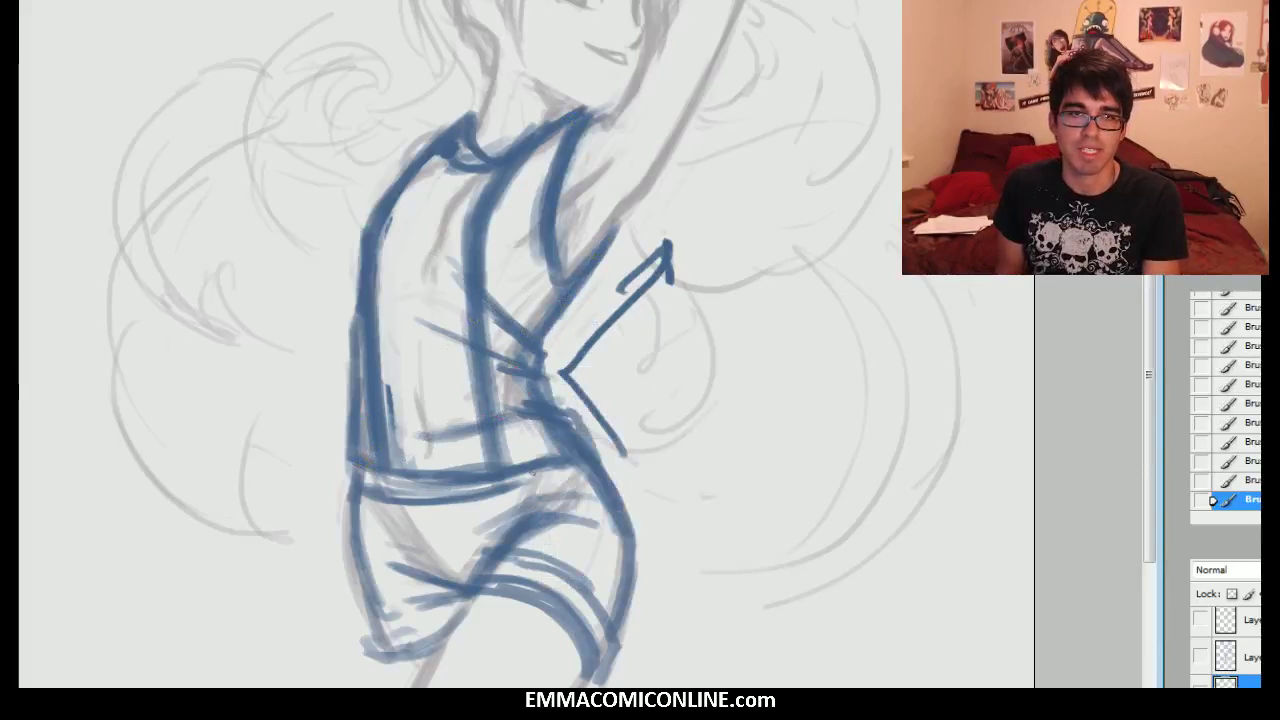
pyautogui.moveTo(548, 466); pyautogui.dragTo(463, 484)
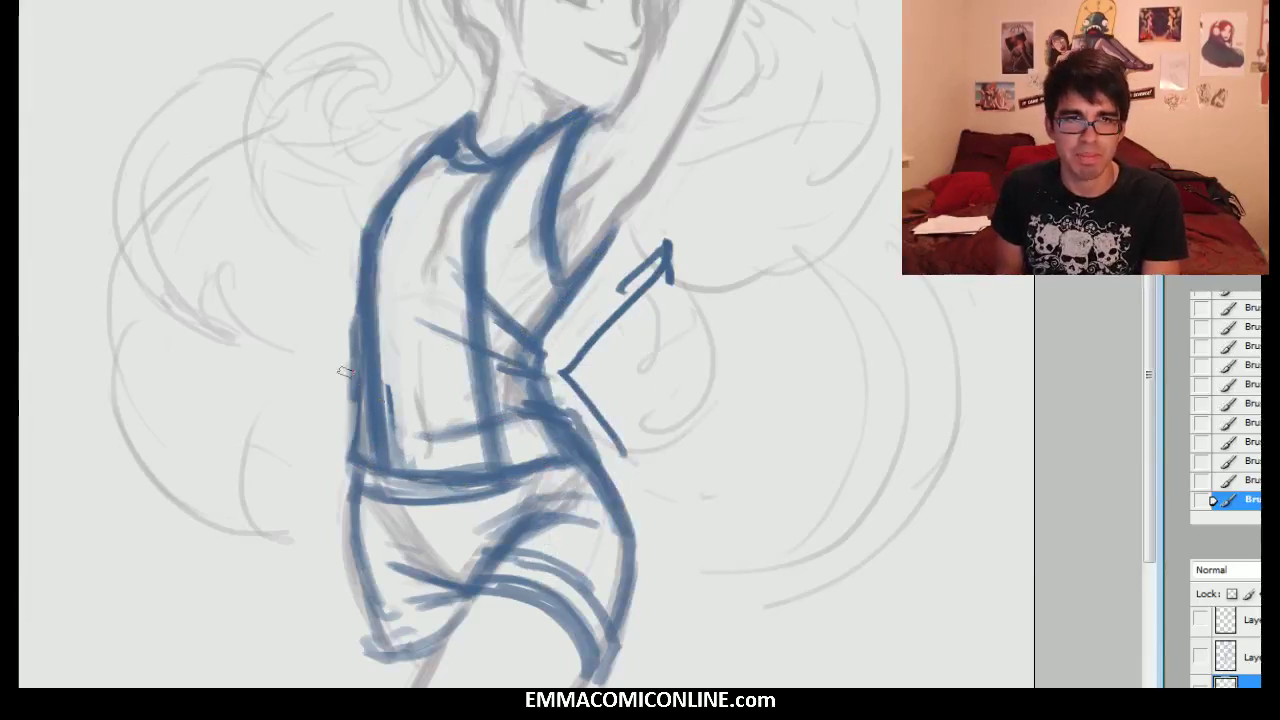
pyautogui.moveTo(352, 310)
pyautogui.mouseDown()
pyautogui.moveTo(346, 454)
pyautogui.moveTo(370, 316)
pyautogui.mouseUp()
pyautogui.moveTo(364, 390); pyautogui.dragTo(376, 300)
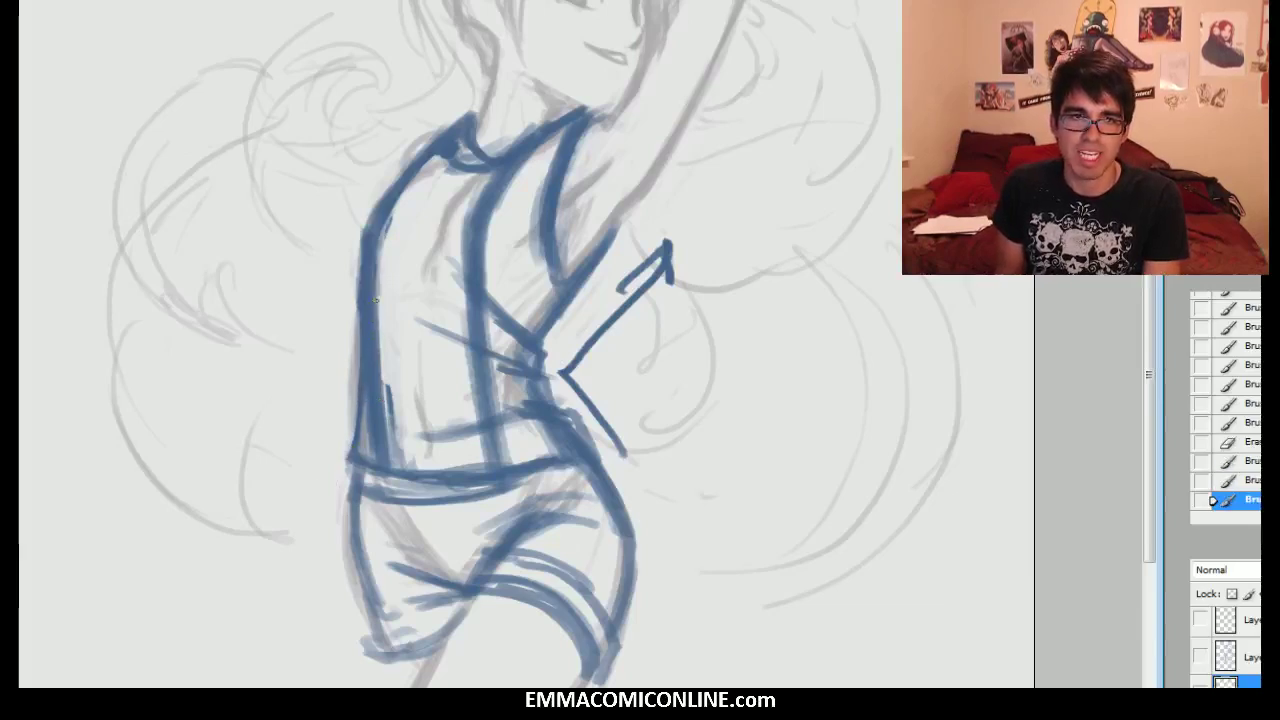
# - Darken the near leg hem of the shorts and the line where the legs meet
pyautogui.scroll(-2, 454, 506)
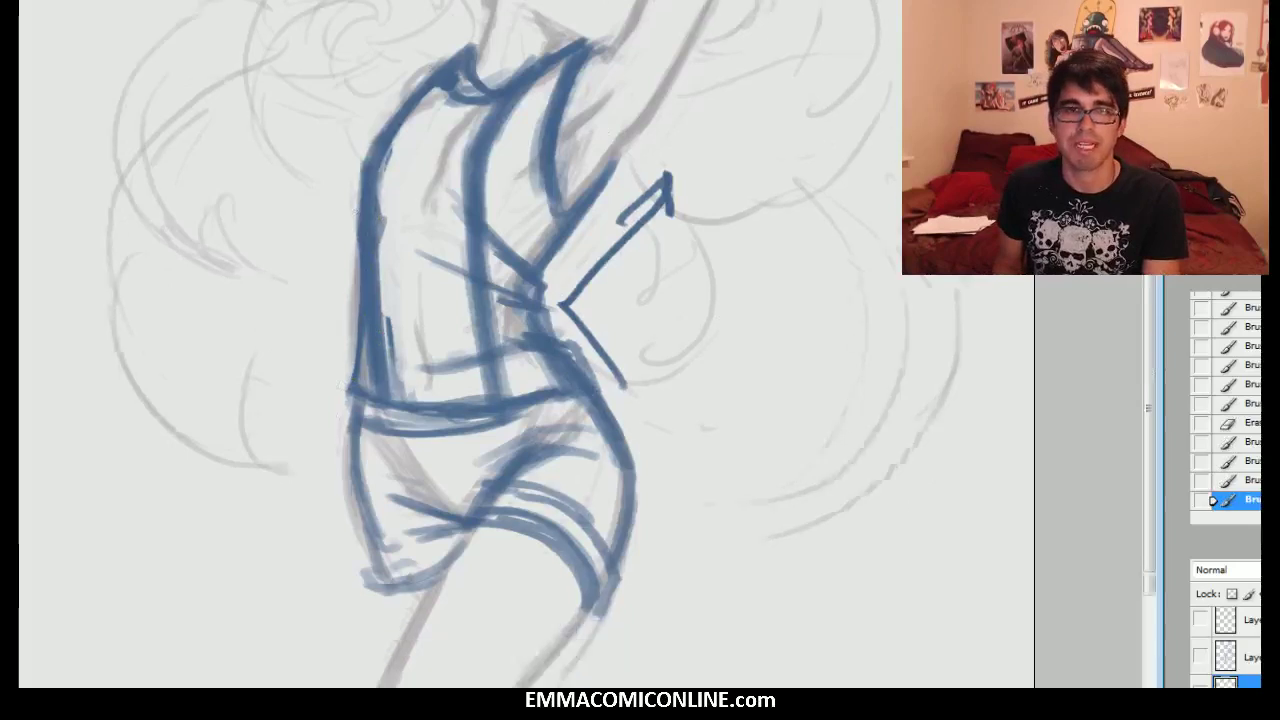
pyautogui.moveTo(500, 518); pyautogui.dragTo(578, 560)
pyautogui.moveTo(470, 520)
pyautogui.mouseDown()
pyautogui.moveTo(552, 534)
pyautogui.moveTo(458, 546)
pyautogui.mouseUp()
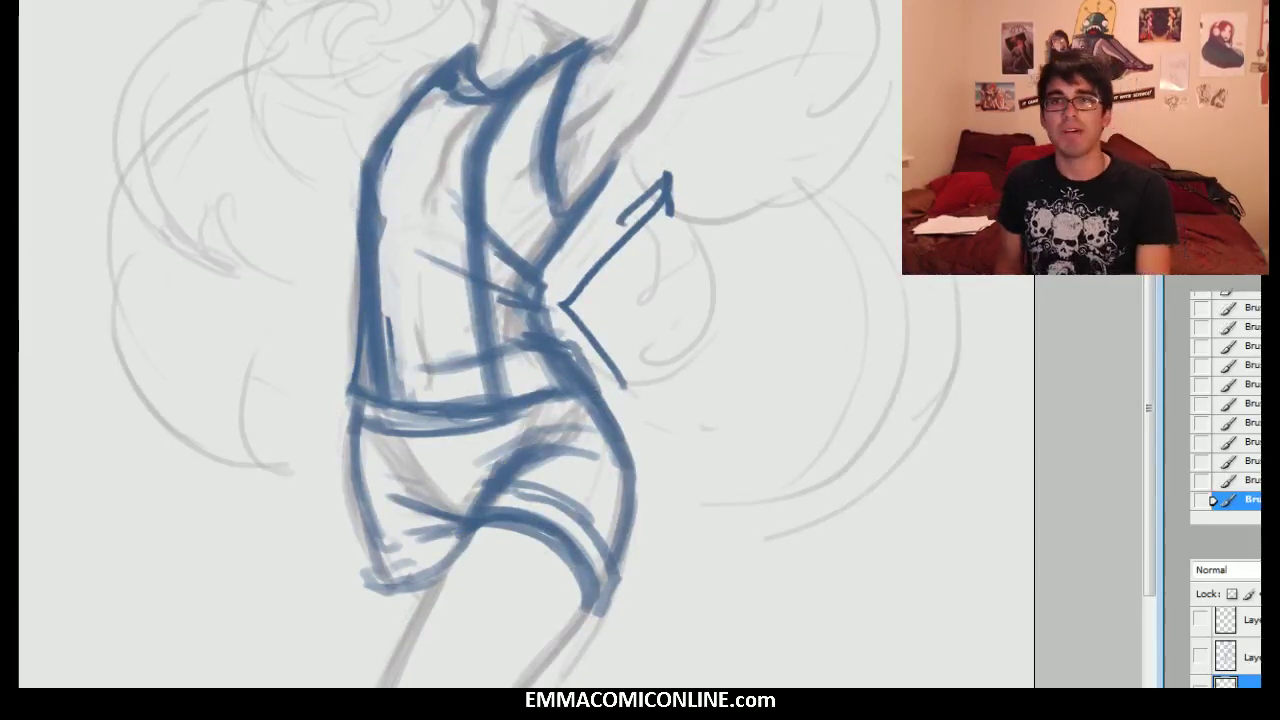
# - Darken the blue clothing lines with a Hue/Saturation adjustment at Lightness -19
pyautogui.scroll(3, 487, 497)
pyautogui.scroll(-1, 487, 497)
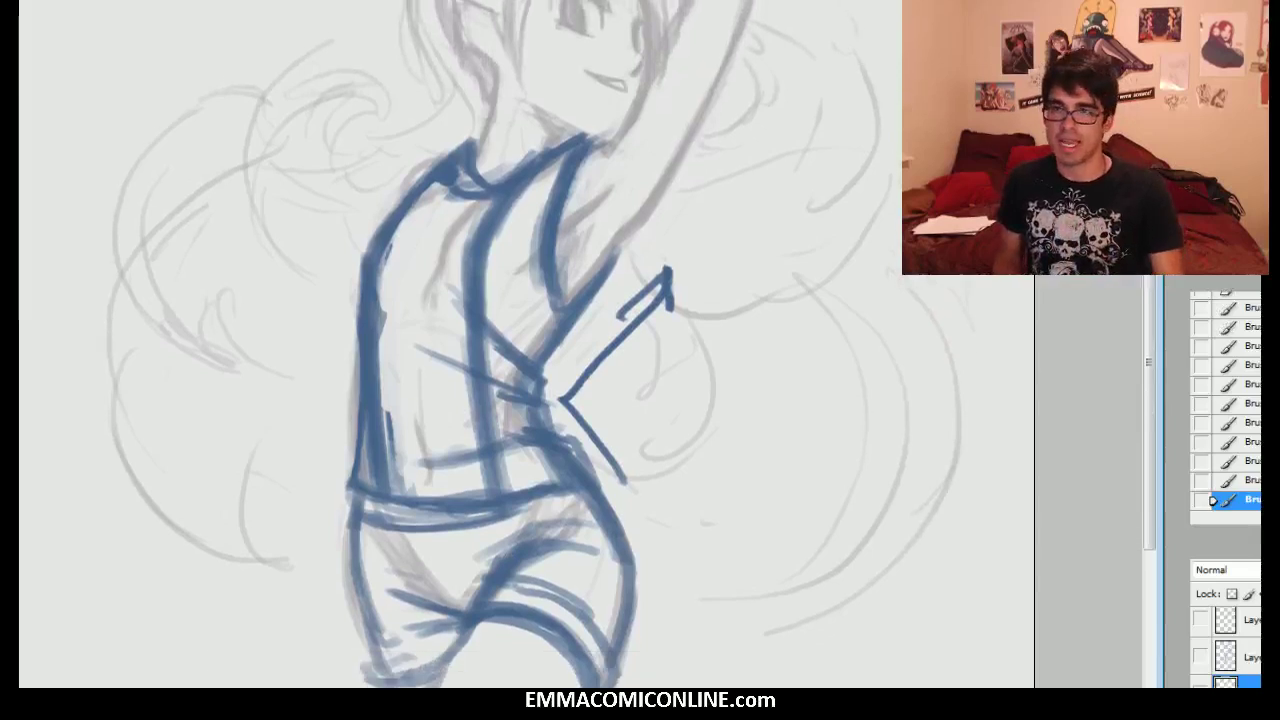
pyautogui.scroll(-1, 1225, 647)
pyautogui.hotkey('ctrl', 'u')
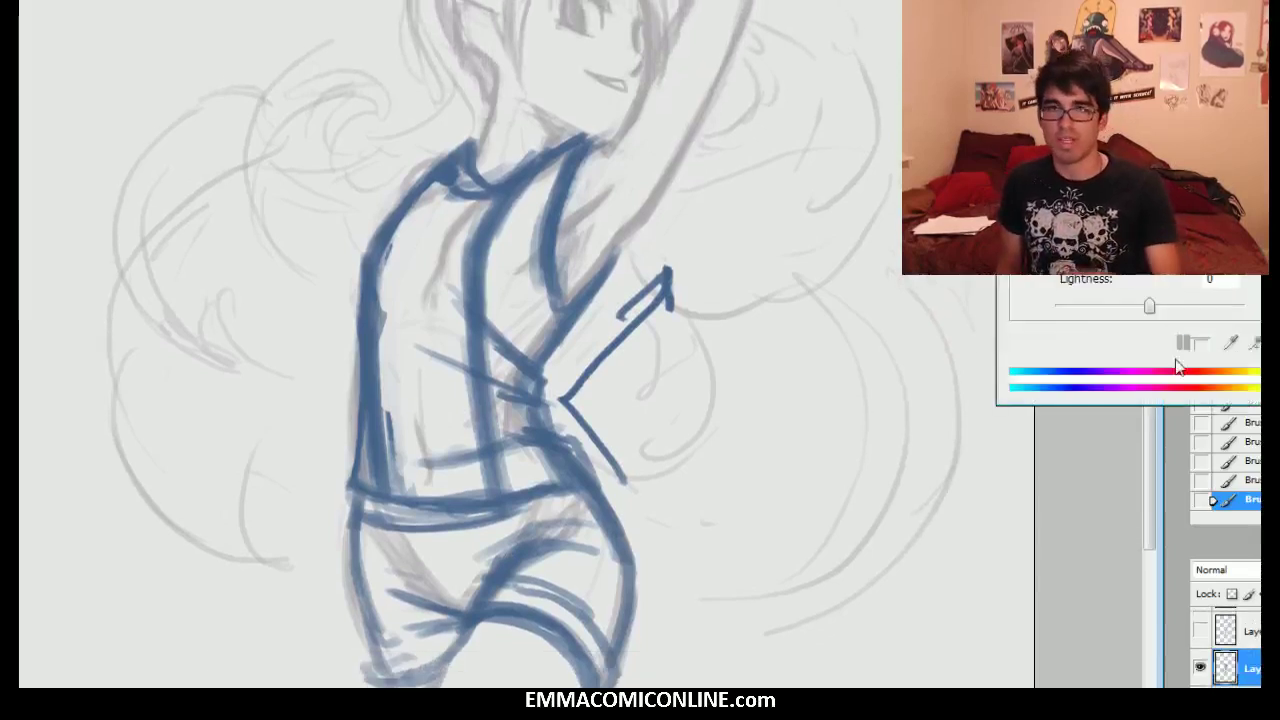
pyautogui.moveTo(1150, 310); pyautogui.dragTo(1131, 308)
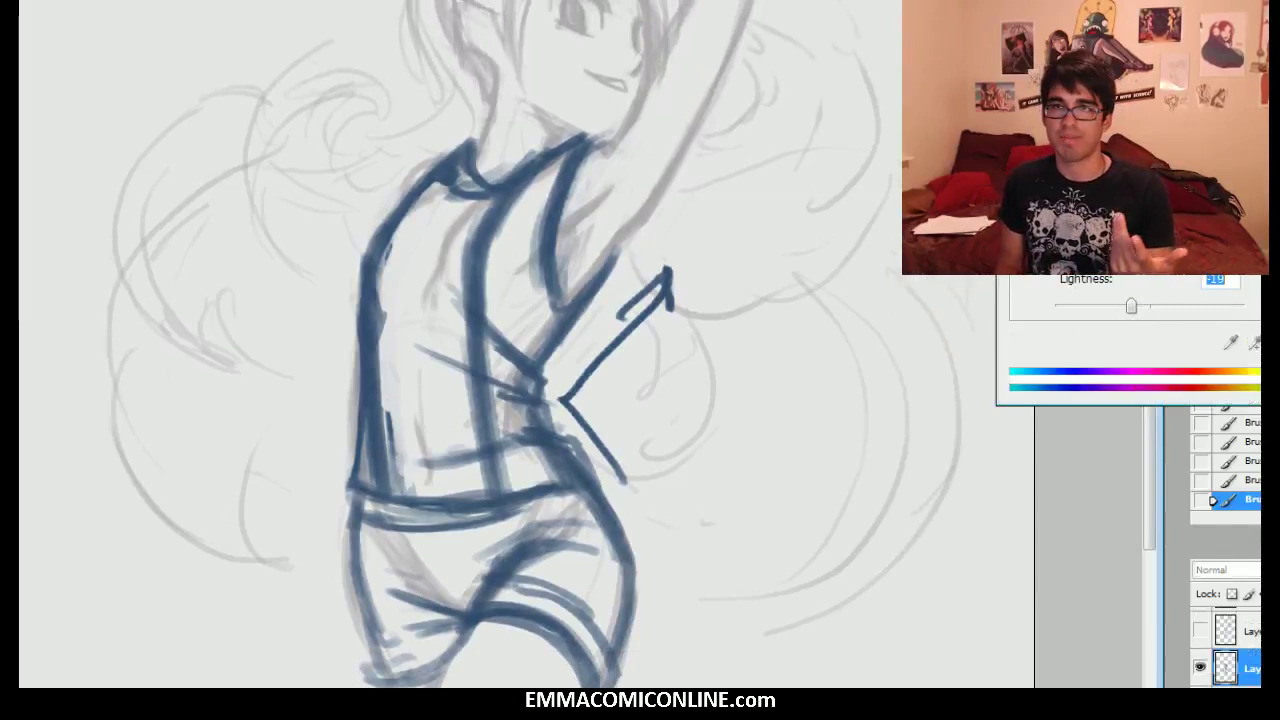
pyautogui.press('Return')
# - Create a new layer and fill in the shorts with light blue (#71a2e6)
pyautogui.hotkey('ctrl', 'shift', 'n')
pyautogui.press('Return')
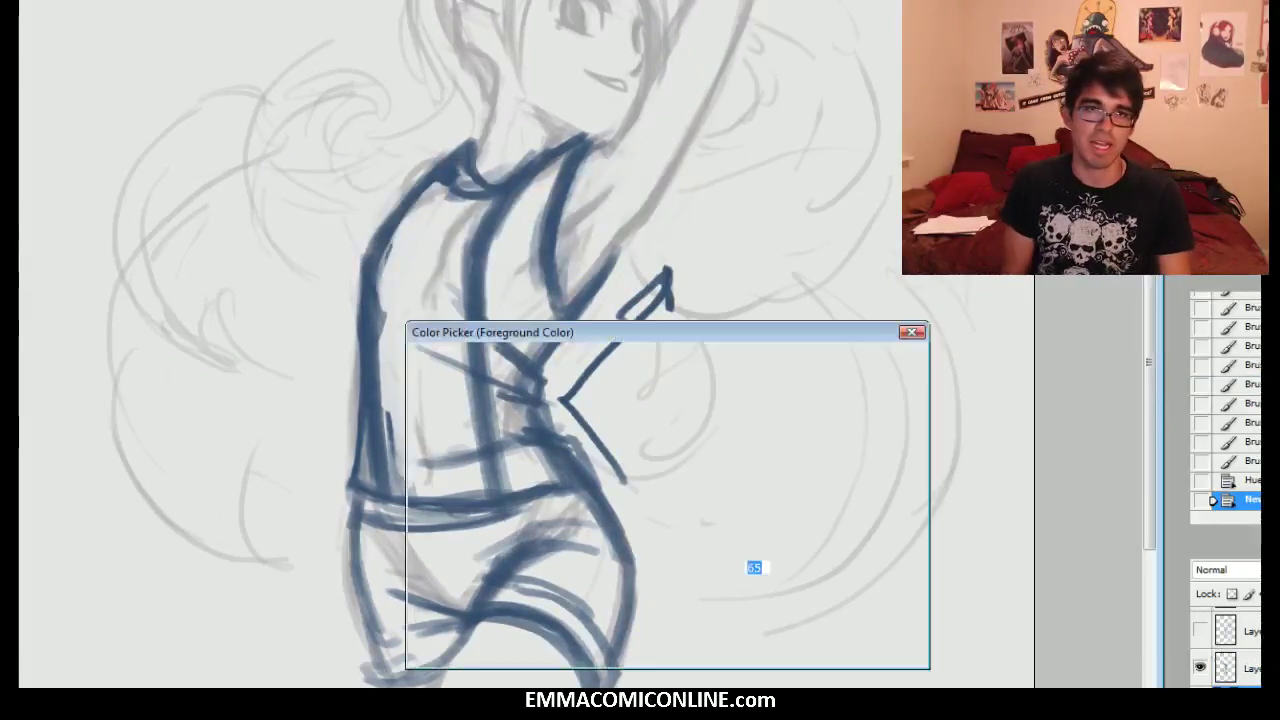
pyautogui.moveTo(570, 463); pyautogui.dragTo(543, 397)
pyautogui.click(828, 363)
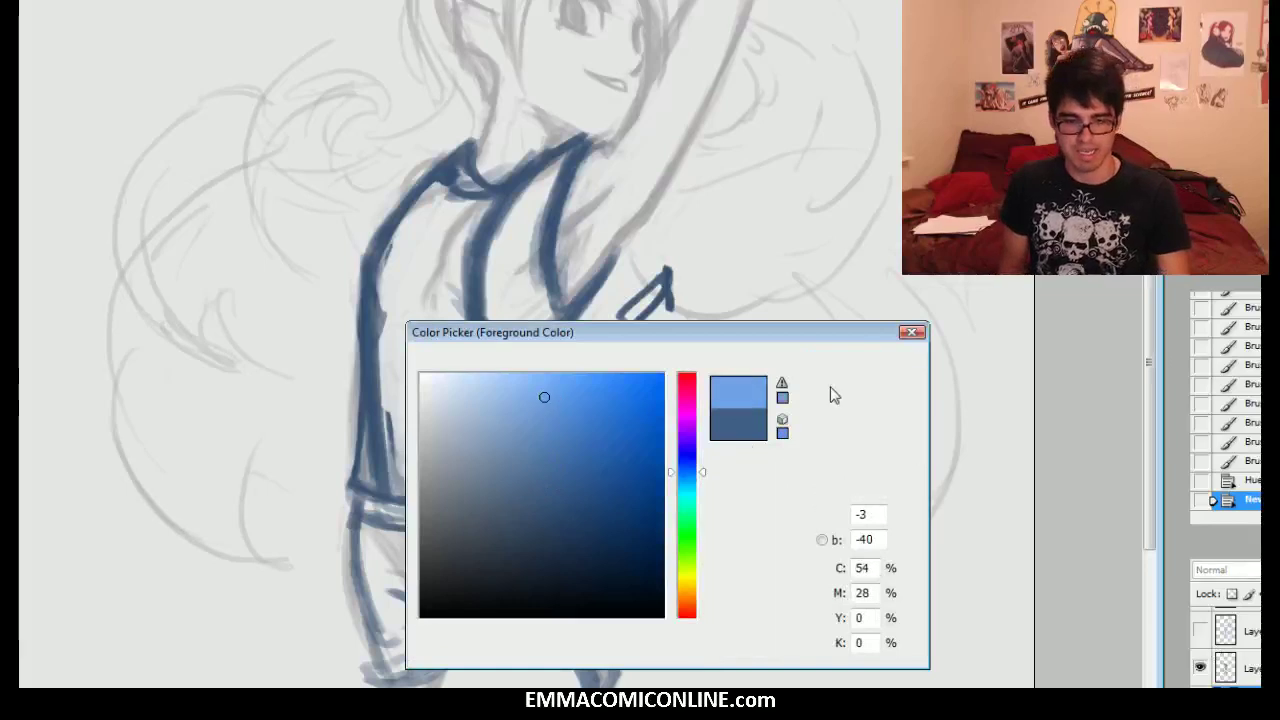
pyautogui.moveTo(395, 648)
pyautogui.mouseDown()
pyautogui.moveTo(400, 660)
pyautogui.moveTo(380, 585)
pyautogui.moveTo(393, 557)
pyautogui.moveTo(448, 640)
pyautogui.moveTo(480, 545)
pyautogui.moveTo(525, 575)
pyautogui.moveTo(590, 673)
pyautogui.moveTo(560, 572)
pyautogui.moveTo(569, 514)
pyautogui.moveTo(394, 541)
pyautogui.moveTo(530, 524)
pyautogui.mouseUp()
pyautogui.moveTo(375, 512); pyautogui.dragTo(572, 500)
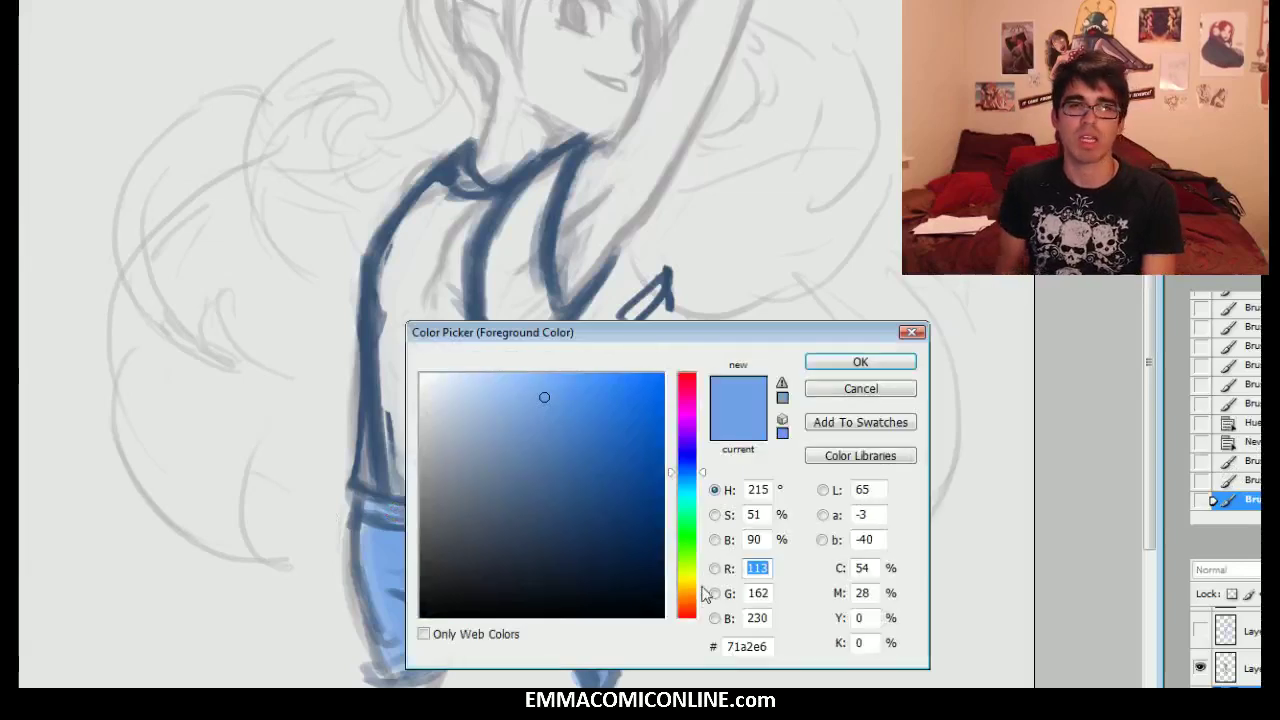
# - Set the foreground colour to warm yellow (#f5ca62) and paint the whole shirt with it
pyautogui.click(704, 589)
pyautogui.click(566, 382)
pyautogui.click(830, 366)
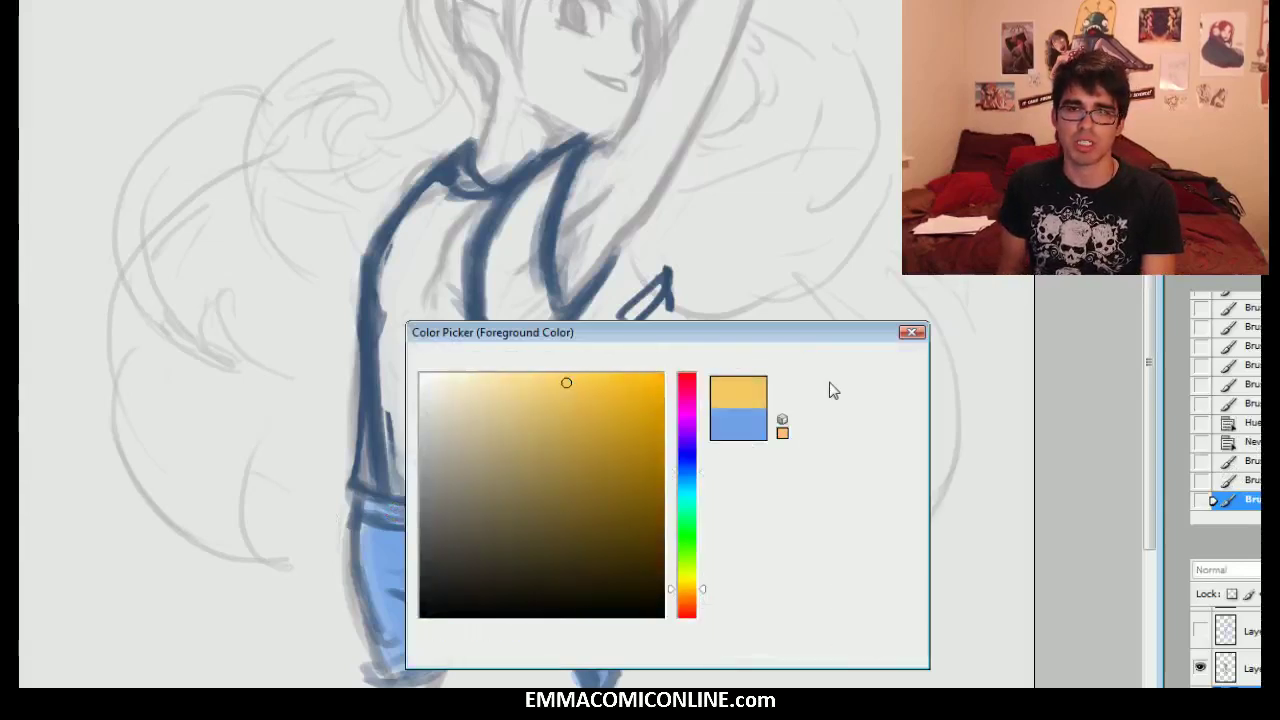
pyautogui.moveTo(420, 472)
pyautogui.mouseDown()
pyautogui.moveTo(475, 478)
pyautogui.moveTo(500, 405)
pyautogui.moveTo(530, 460)
pyautogui.moveTo(528, 318)
pyautogui.moveTo(500, 285)
pyautogui.moveTo(508, 237)
pyautogui.moveTo(450, 380)
pyautogui.moveTo(400, 340)
pyautogui.moveTo(420, 210)
pyautogui.mouseUp()
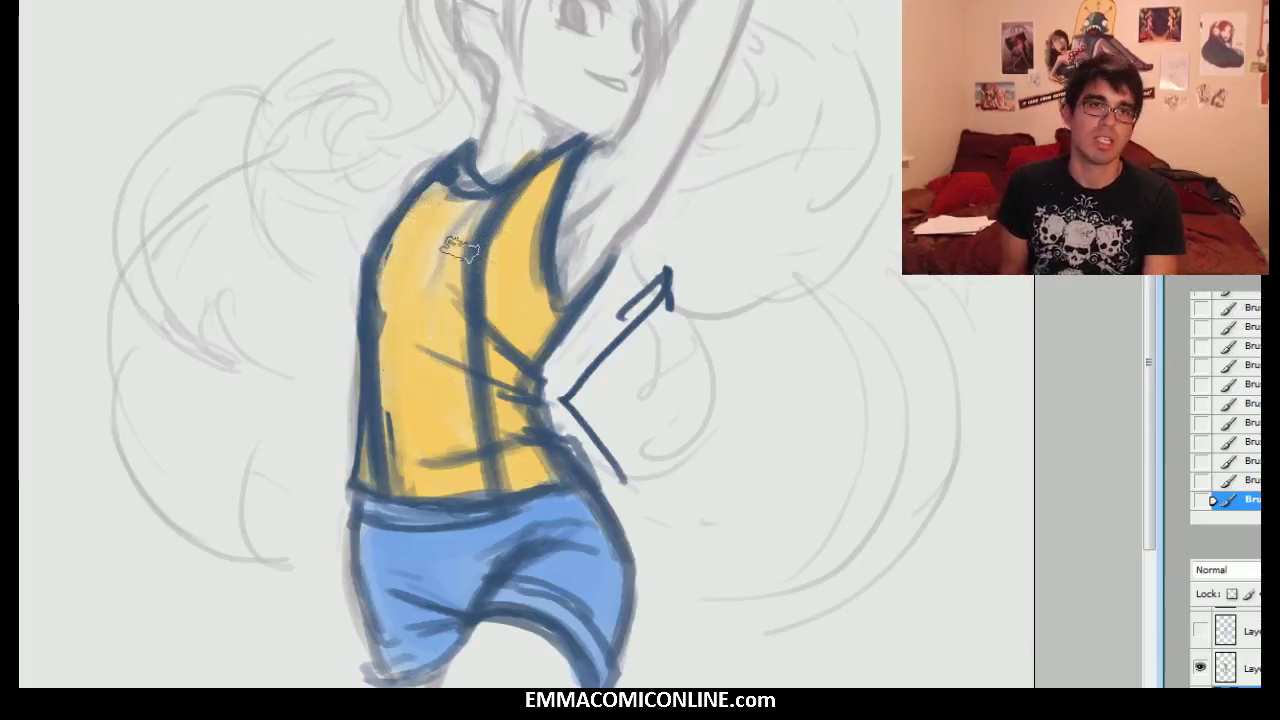
# - Choose a slightly more orange tone and shade the shirt's far side, neckline and near waist
pyautogui.click(8, 500)
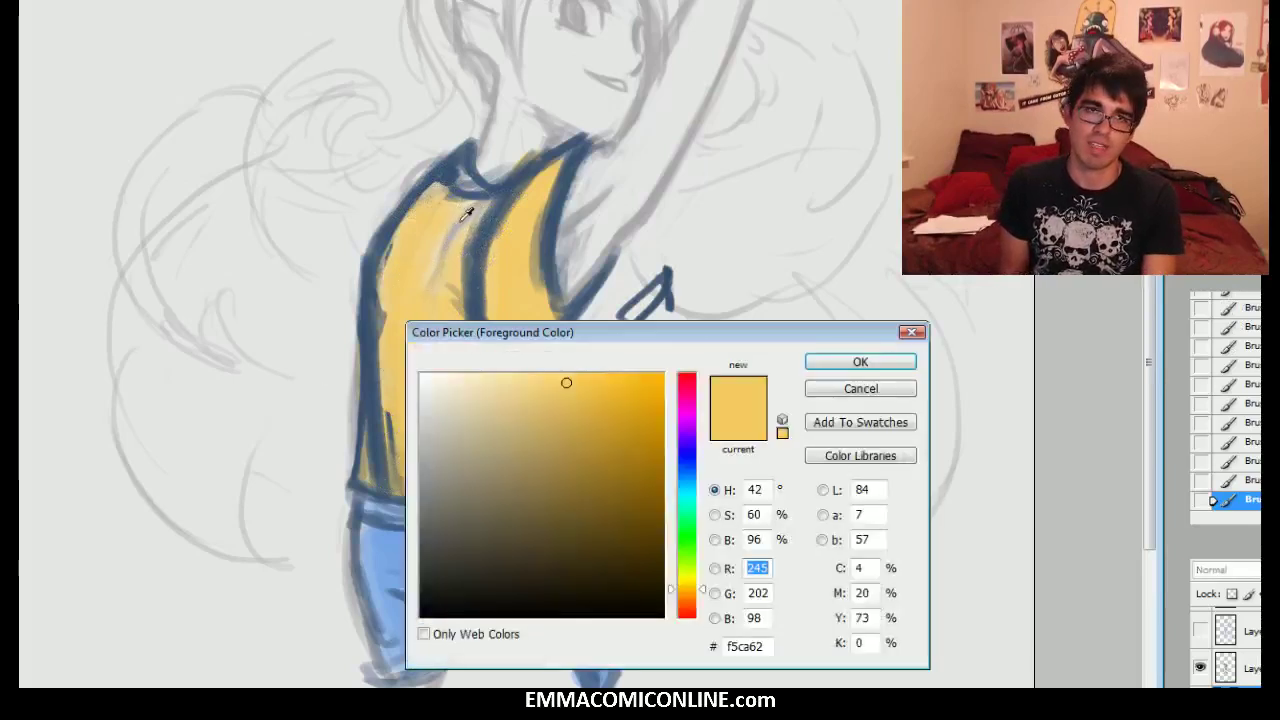
pyautogui.moveTo(702, 590); pyautogui.dragTo(702, 600)
pyautogui.moveTo(588, 392); pyautogui.dragTo(579, 397)
pyautogui.click(860, 362)
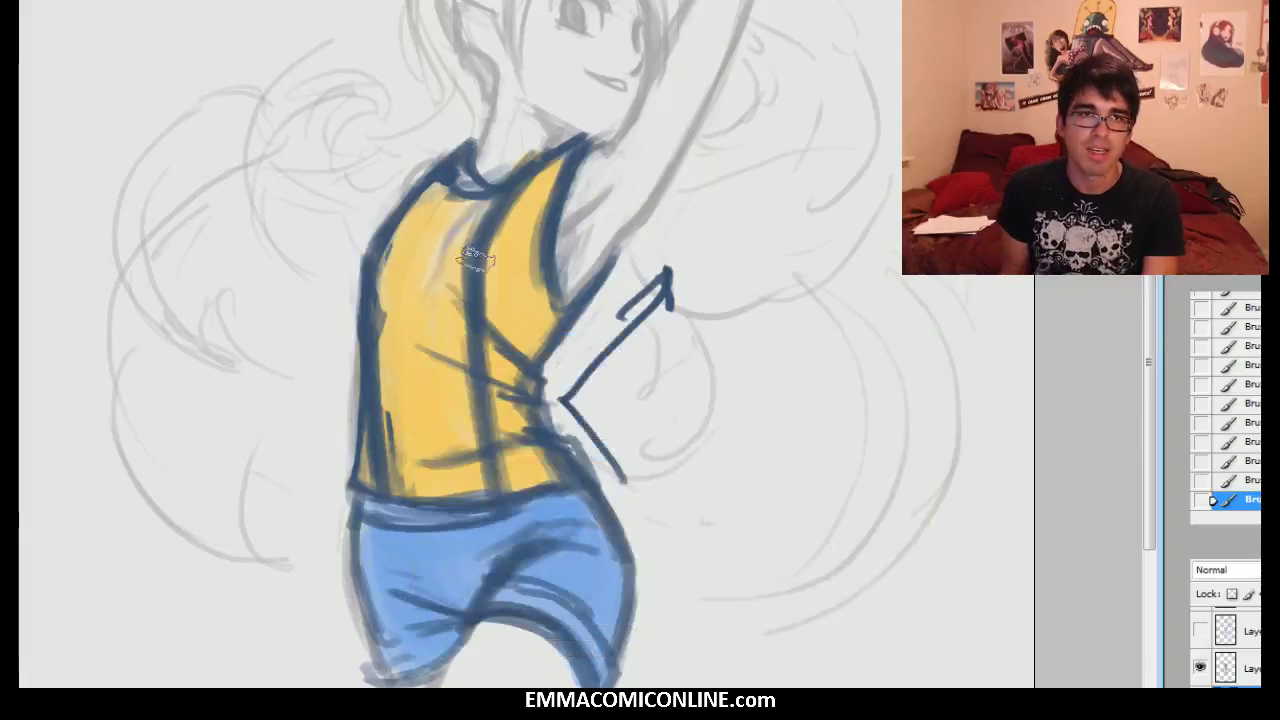
pyautogui.moveTo(525, 185)
pyautogui.mouseDown()
pyautogui.moveTo(465, 245)
pyautogui.moveTo(500, 211)
pyautogui.moveTo(413, 234)
pyautogui.moveTo(447, 192)
pyautogui.moveTo(512, 180)
pyautogui.moveTo(564, 202)
pyautogui.moveTo(593, 130)
pyautogui.moveTo(426, 420)
pyautogui.moveTo(533, 346)
pyautogui.moveTo(534, 467)
pyautogui.moveTo(382, 295)
pyautogui.moveTo(435, 466)
pyautogui.moveTo(579, 144)
pyautogui.moveTo(553, 254)
pyautogui.moveTo(465, 262)
pyautogui.moveTo(453, 245)
pyautogui.moveTo(466, 222)
pyautogui.mouseUp()
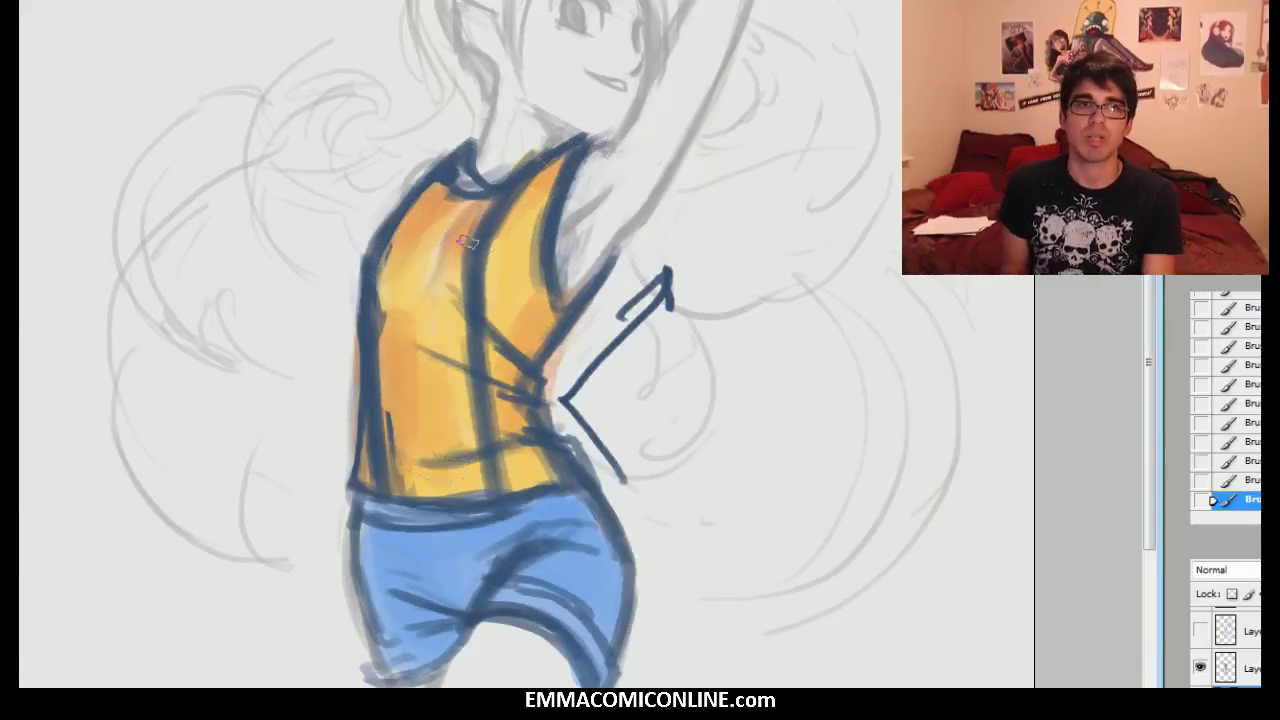
# - Blend the shirt's shading with sampled yellow and orange tones, adding a shadow band under the chest
pyautogui.moveTo(406, 271)
pyautogui.mouseDown()
pyautogui.moveTo(474, 220)
pyautogui.moveTo(450, 242)
pyautogui.moveTo(462, 240)
pyautogui.mouseUp()
pyautogui.keyDown('alt'); pyautogui.click(423, 277); pyautogui.keyUp('alt')
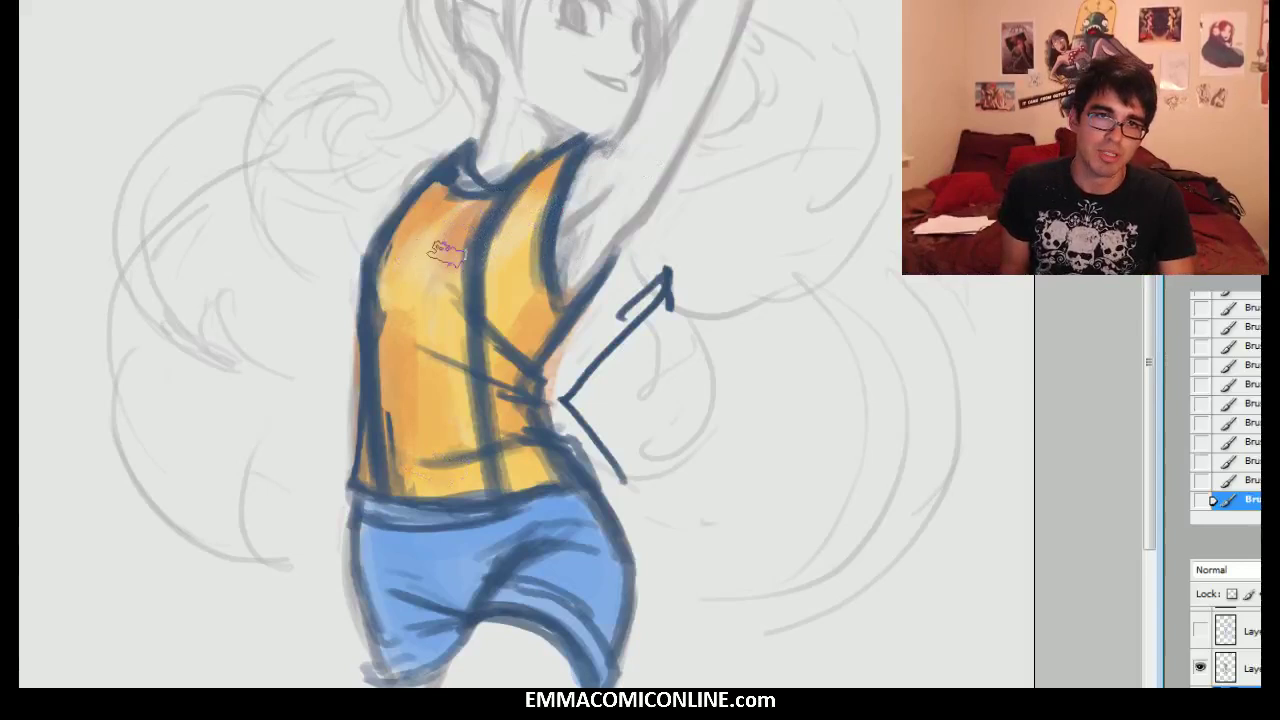
pyautogui.keyDown('alt'); pyautogui.click(513, 284); pyautogui.keyUp('alt')
pyautogui.keyDown('alt'); pyautogui.click(524, 316); pyautogui.keyUp('alt')
pyautogui.moveTo(521, 315)
pyautogui.mouseDown()
pyautogui.moveTo(511, 265)
pyautogui.moveTo(444, 290)
pyautogui.mouseUp()
pyautogui.moveTo(455, 290)
pyautogui.mouseDown()
pyautogui.moveTo(413, 333)
pyautogui.moveTo(396, 312)
pyautogui.moveTo(444, 336)
pyautogui.moveTo(414, 285)
pyautogui.mouseUp()
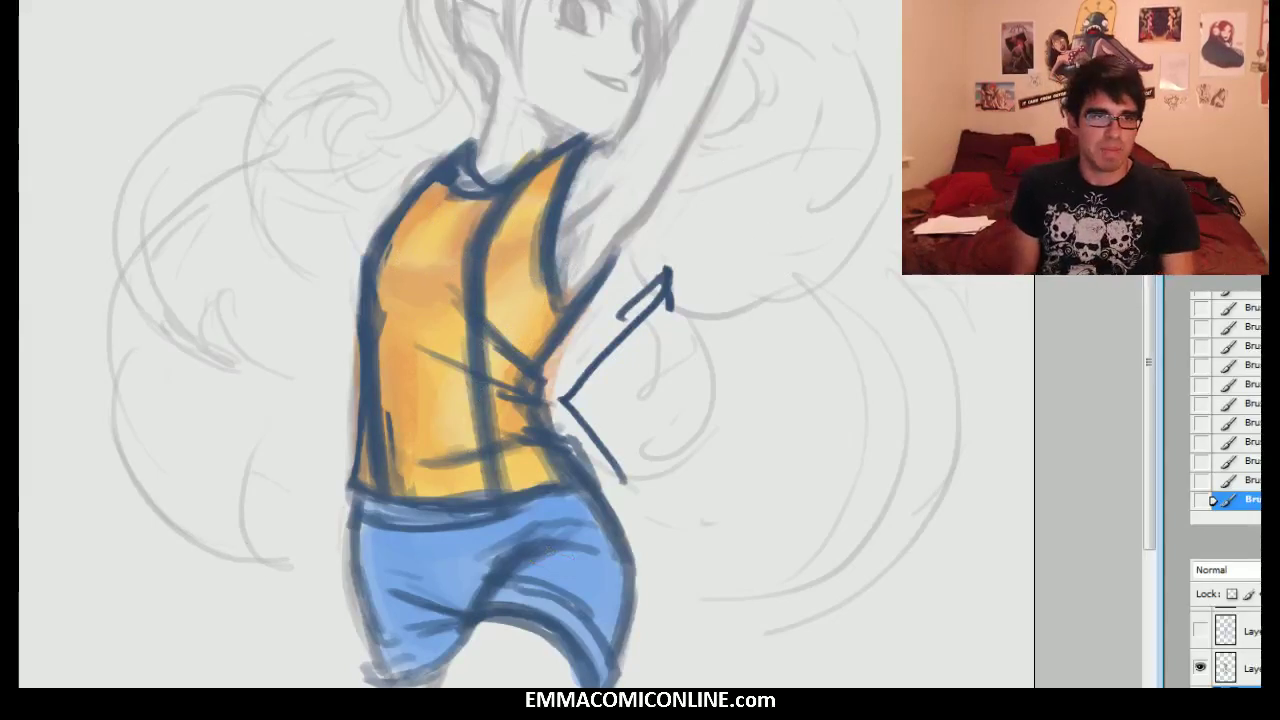
# - Choose a darker, more saturated blue and shade the shorts' far side, waistband, near hip and folds
pyautogui.press('n')
pyautogui.click(591, 427)
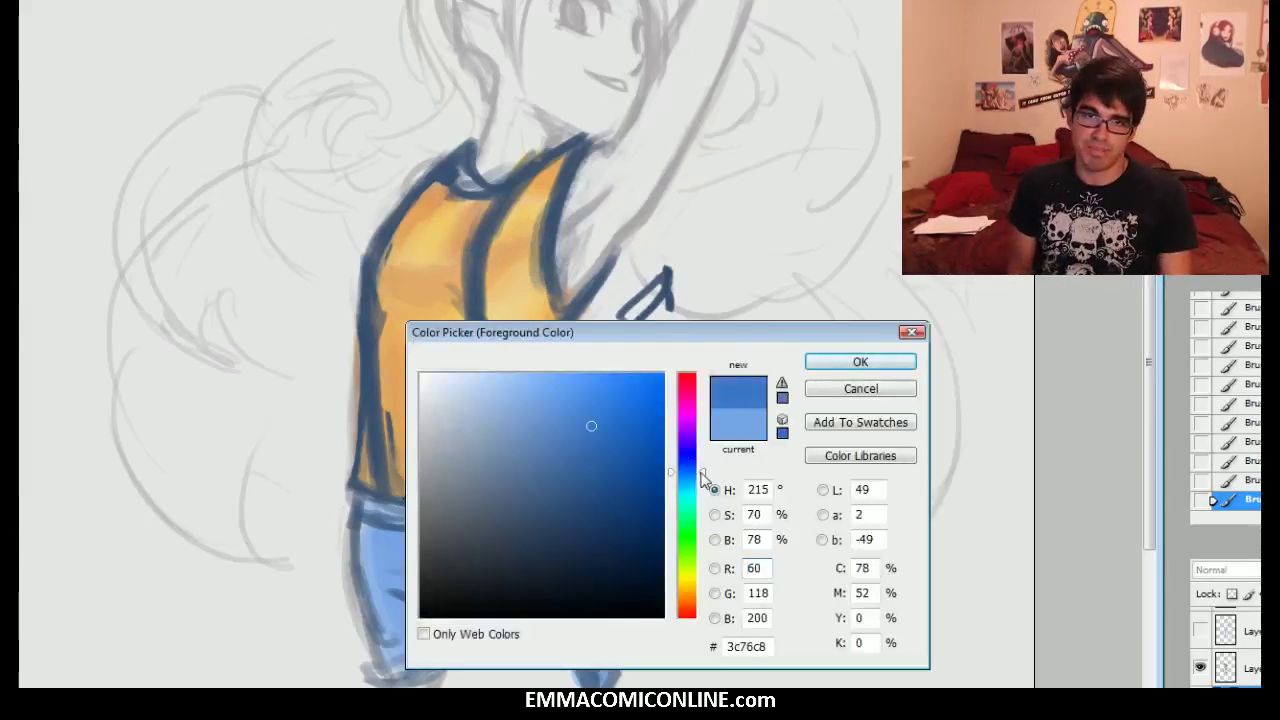
pyautogui.moveTo(702, 478); pyautogui.dragTo(706, 470)
pyautogui.click(816, 363)
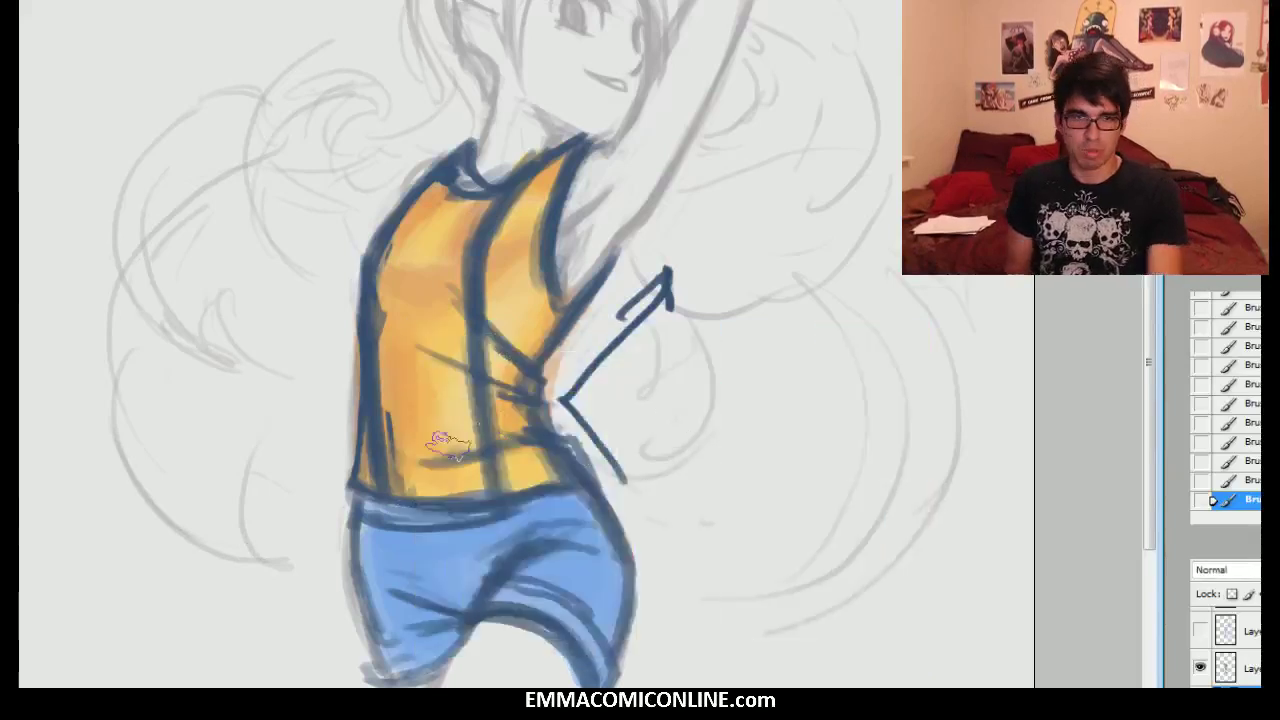
pyautogui.moveTo(378, 545); pyautogui.dragTo(405, 650)
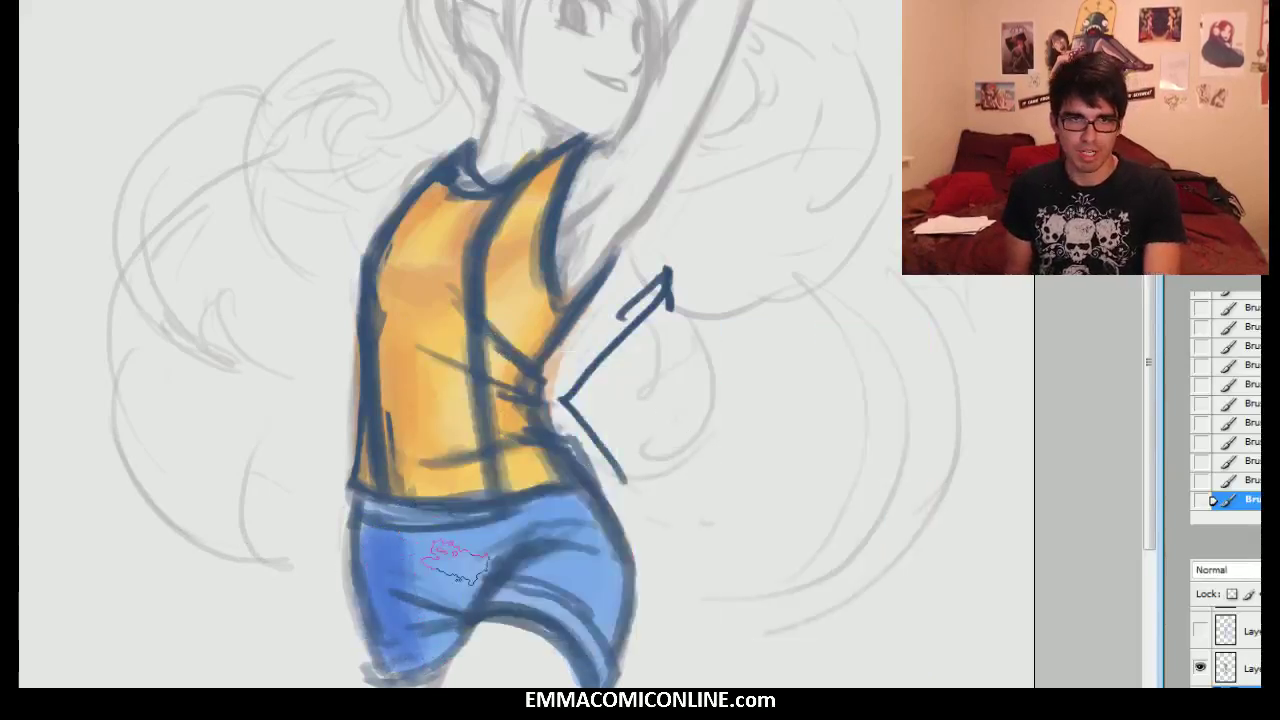
pyautogui.moveTo(388, 530); pyautogui.dragTo(545, 505)
pyautogui.moveTo(524, 592); pyautogui.dragTo(543, 510)
pyautogui.moveTo(600, 620); pyautogui.dragTo(586, 536)
pyautogui.moveTo(578, 598)
pyautogui.mouseDown()
pyautogui.moveTo(557, 524)
pyautogui.moveTo(497, 545)
pyautogui.mouseUp()
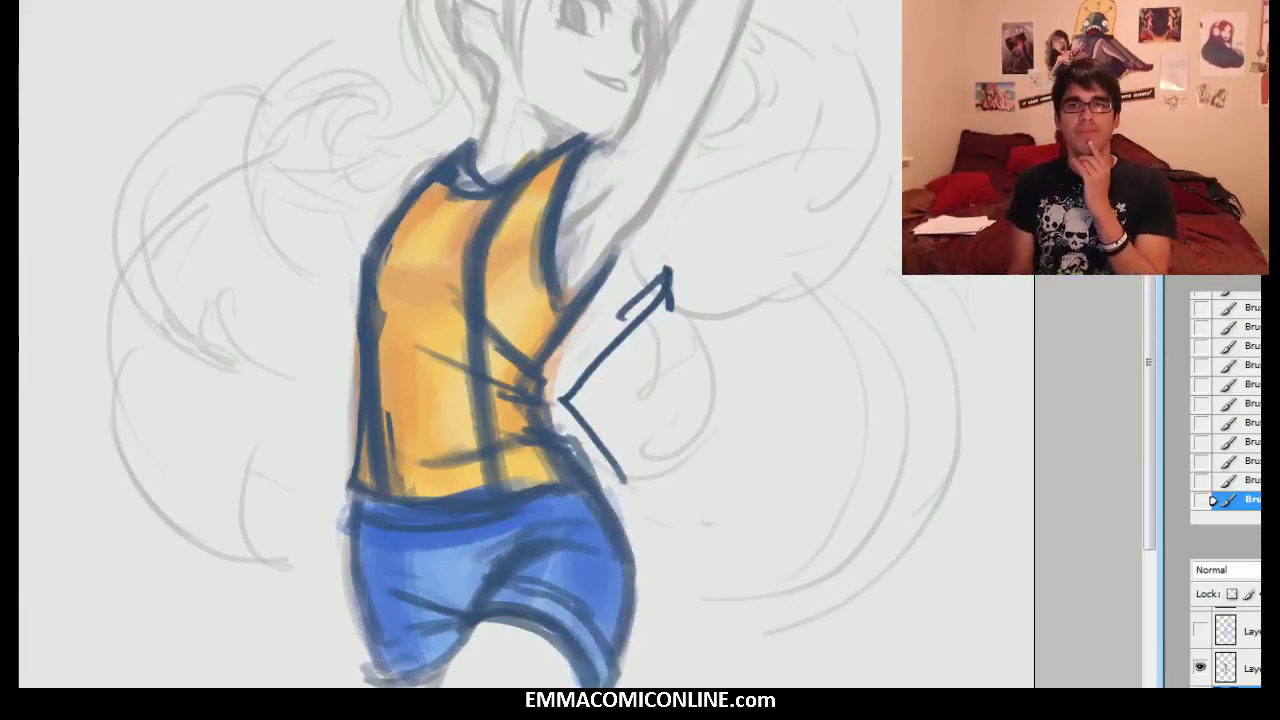
# - Choose a strong red and, on the clothing line layer, paint over the shirt's centre and outer lengthwise lines from hem to shoulder
pyautogui.scroll(2, 526, 344)
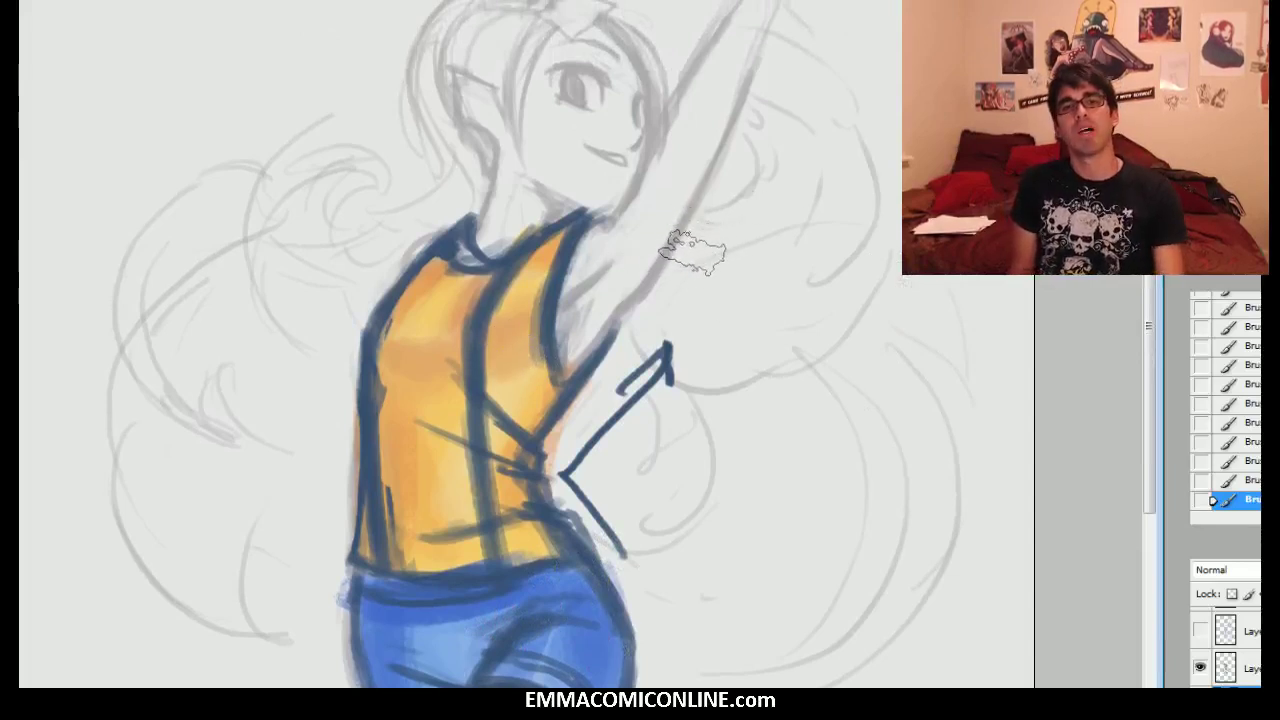
pyautogui.click(1240, 668)
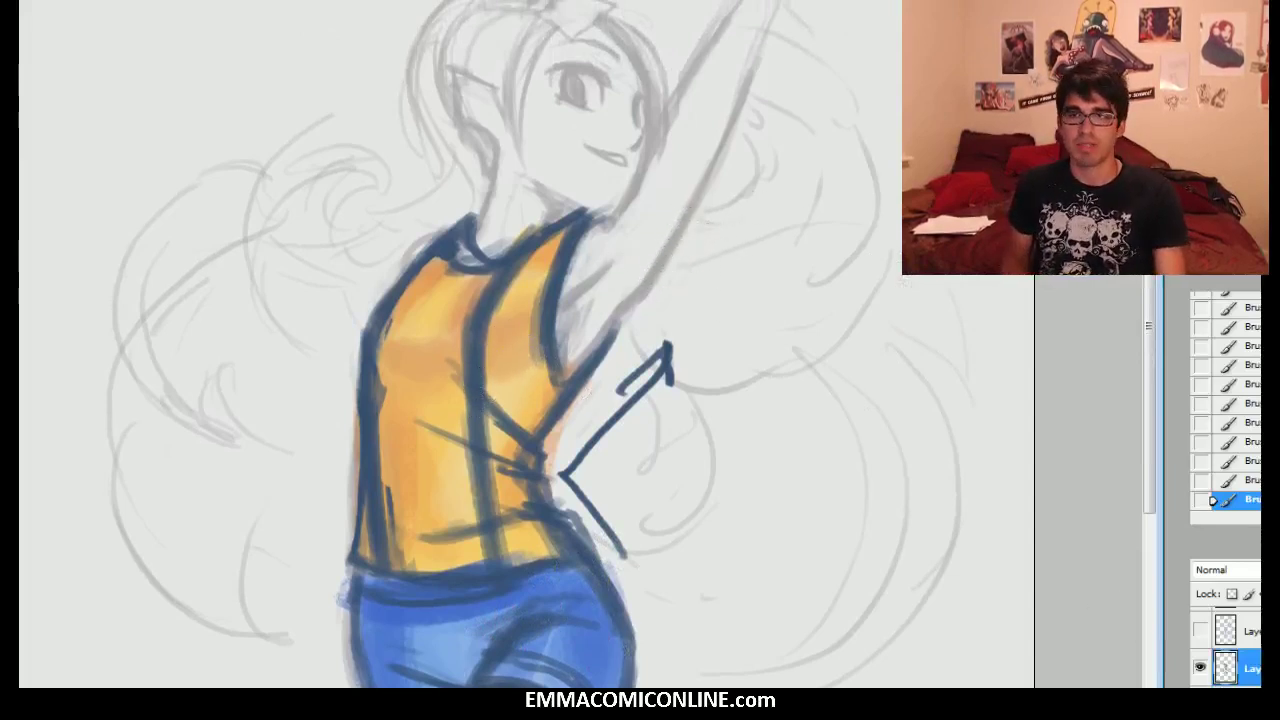
pyautogui.click(8, 520)
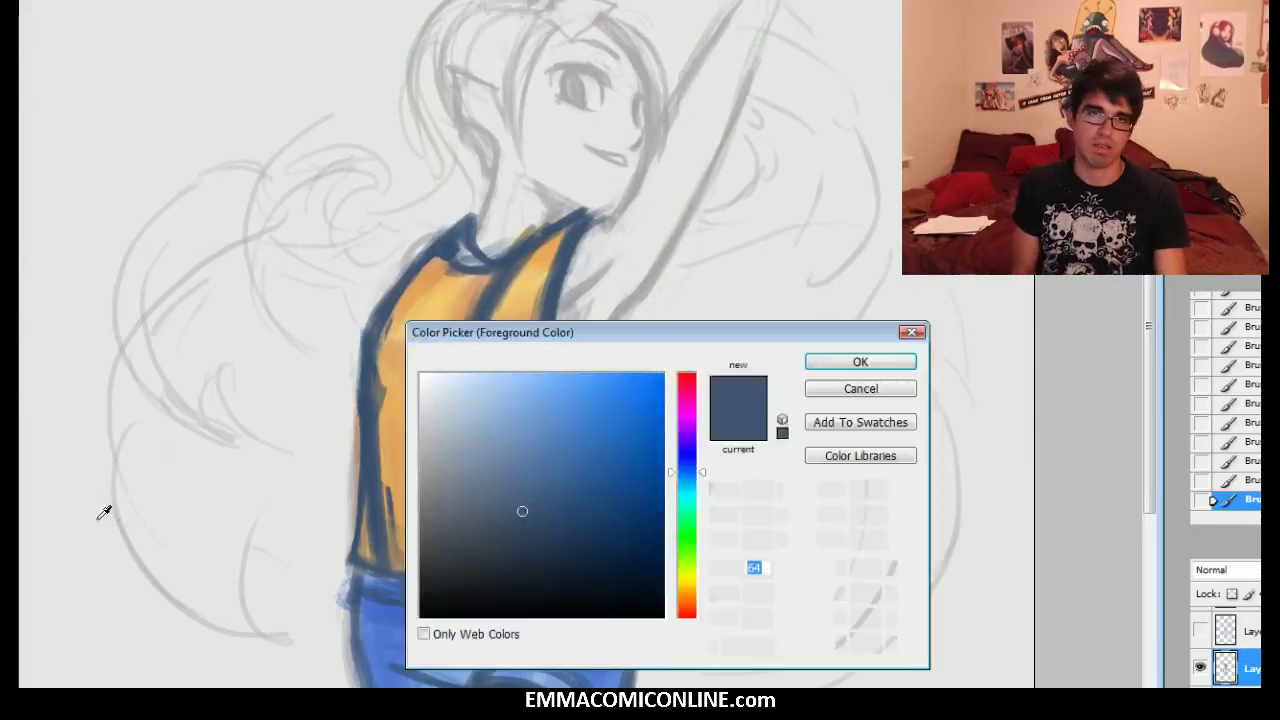
pyautogui.click(690, 615)
pyautogui.moveTo(630, 474); pyautogui.dragTo(610, 424)
pyautogui.click(850, 362)
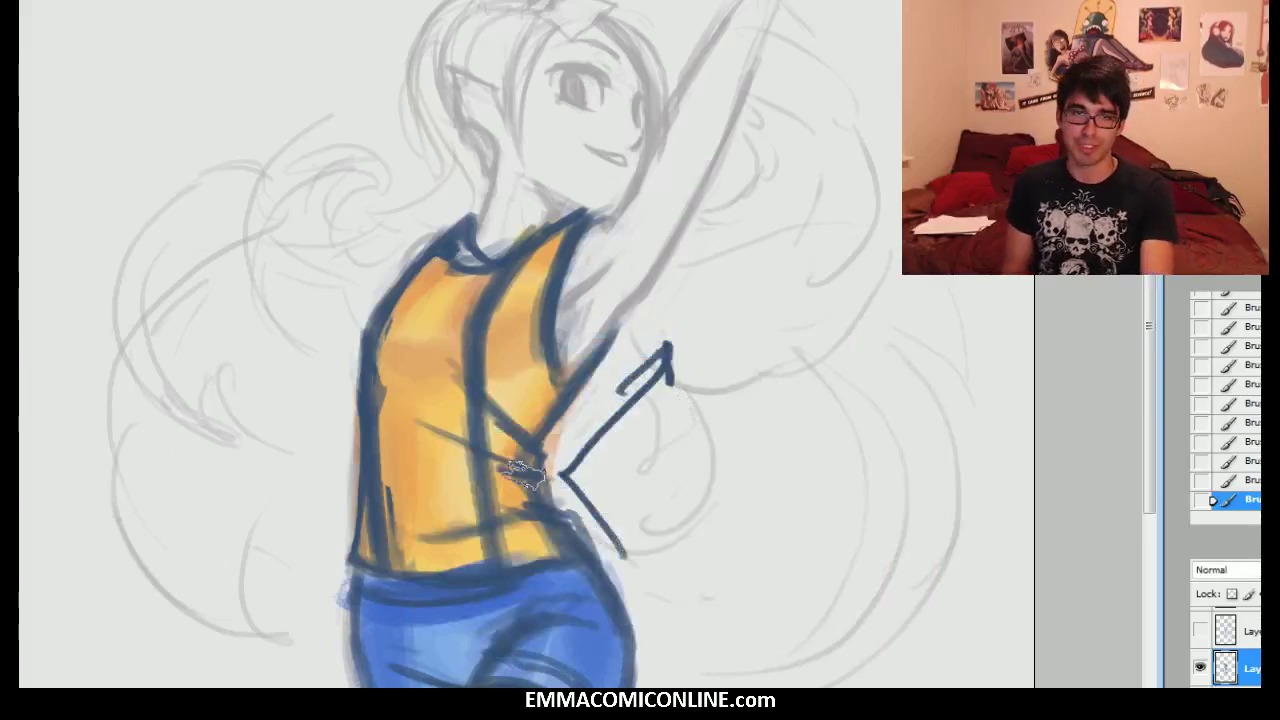
pyautogui.moveTo(477, 400)
pyautogui.mouseDown()
pyautogui.moveTo(478, 317)
pyautogui.moveTo(500, 270)
pyautogui.mouseUp()
pyautogui.moveTo(386, 555)
pyautogui.mouseDown()
pyautogui.moveTo(362, 316)
pyautogui.moveTo(408, 252)
pyautogui.mouseUp()
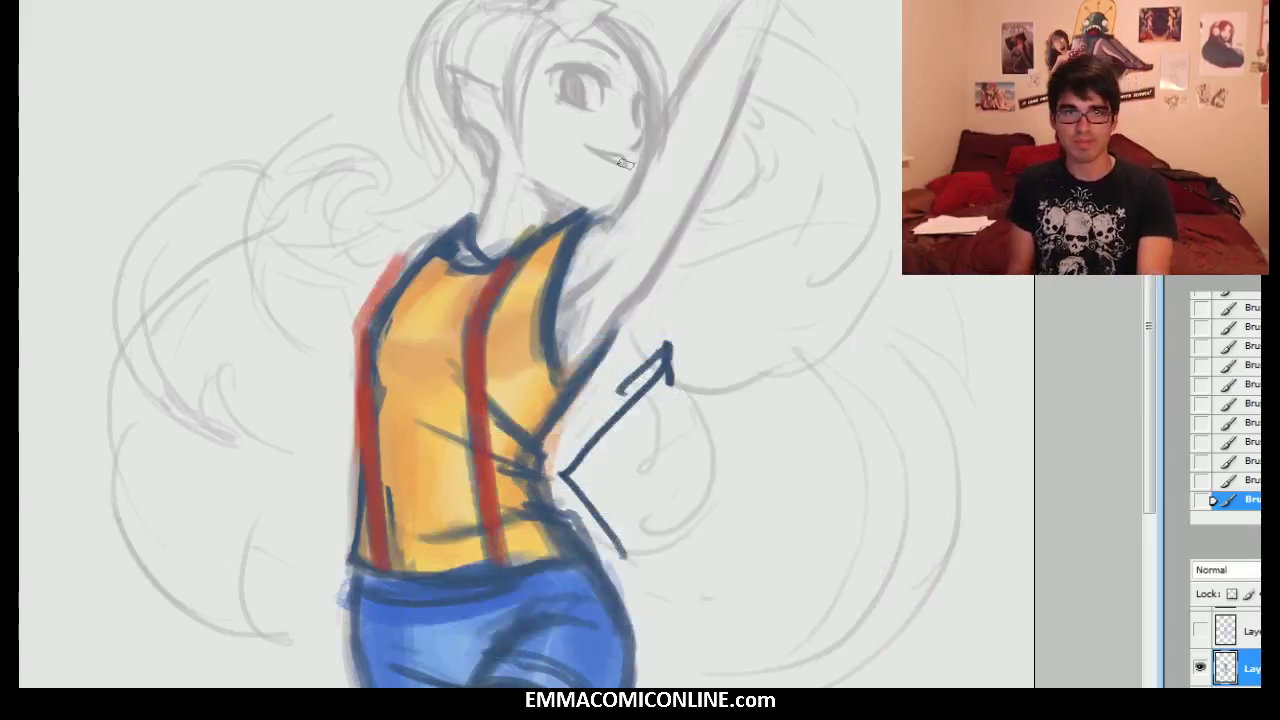
pyautogui.moveTo(362, 345); pyautogui.dragTo(418, 244)
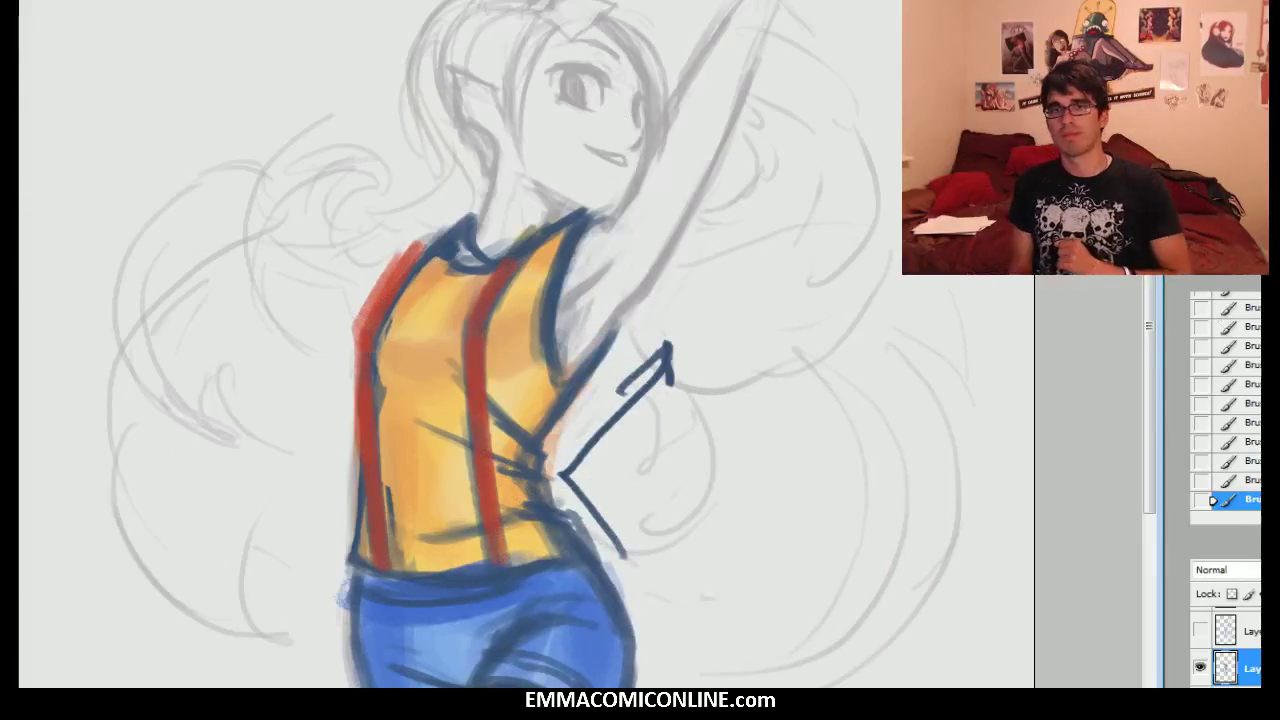
# - Hide the shirt-and-shorts layers and show the coloured maid-outfit version of the figure
pyautogui.hotkey('ctrl', '-')
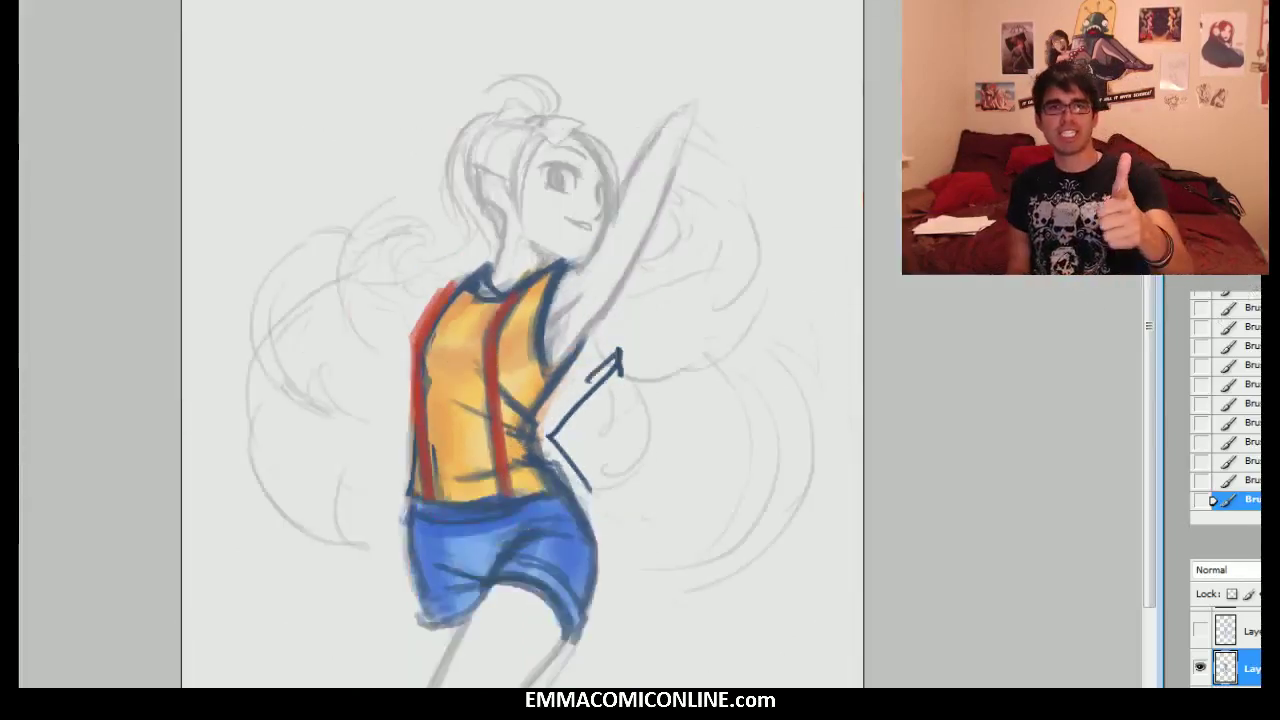
pyautogui.scroll(-2, 522, 344)
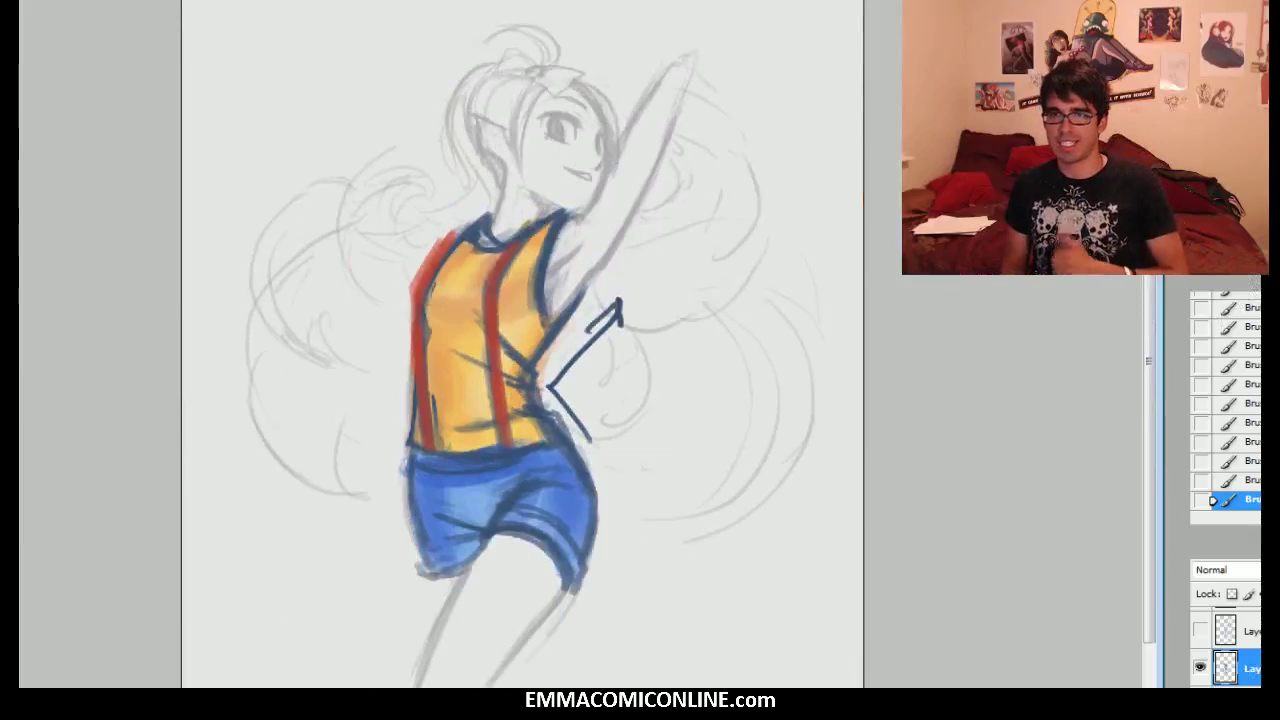
pyautogui.click(1201, 667)
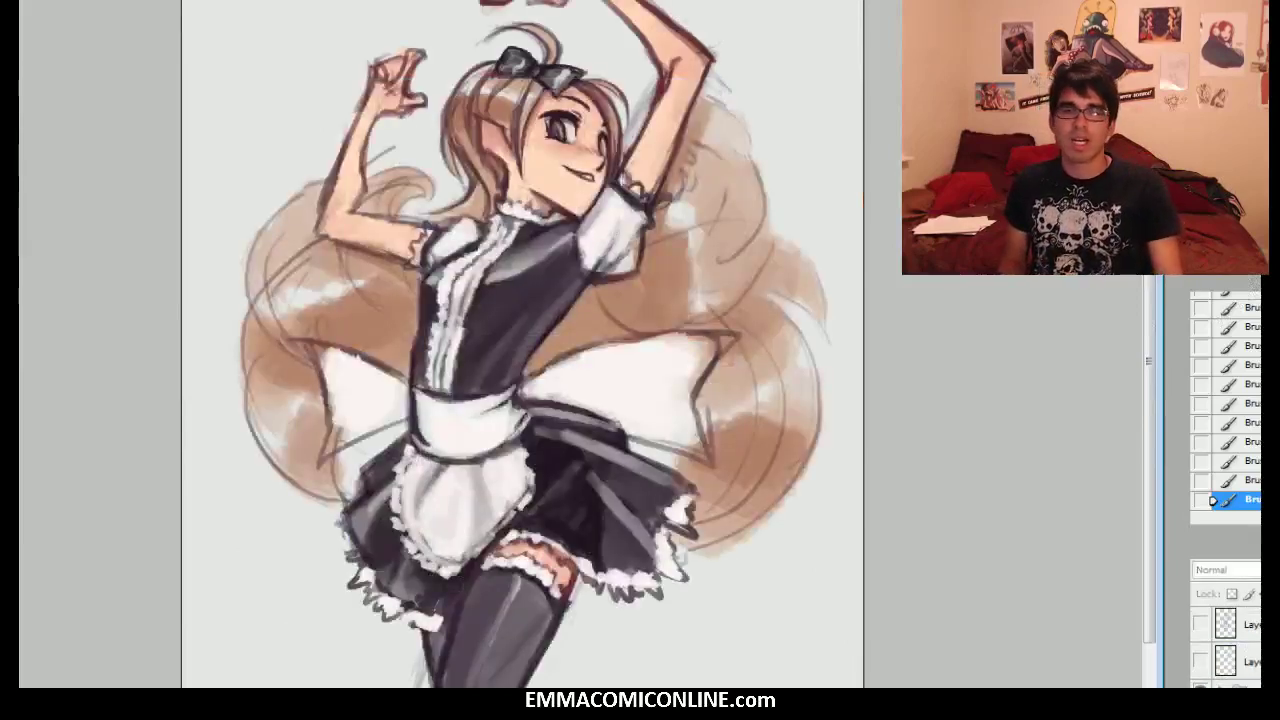
pyautogui.scroll(-5, 1226, 647)
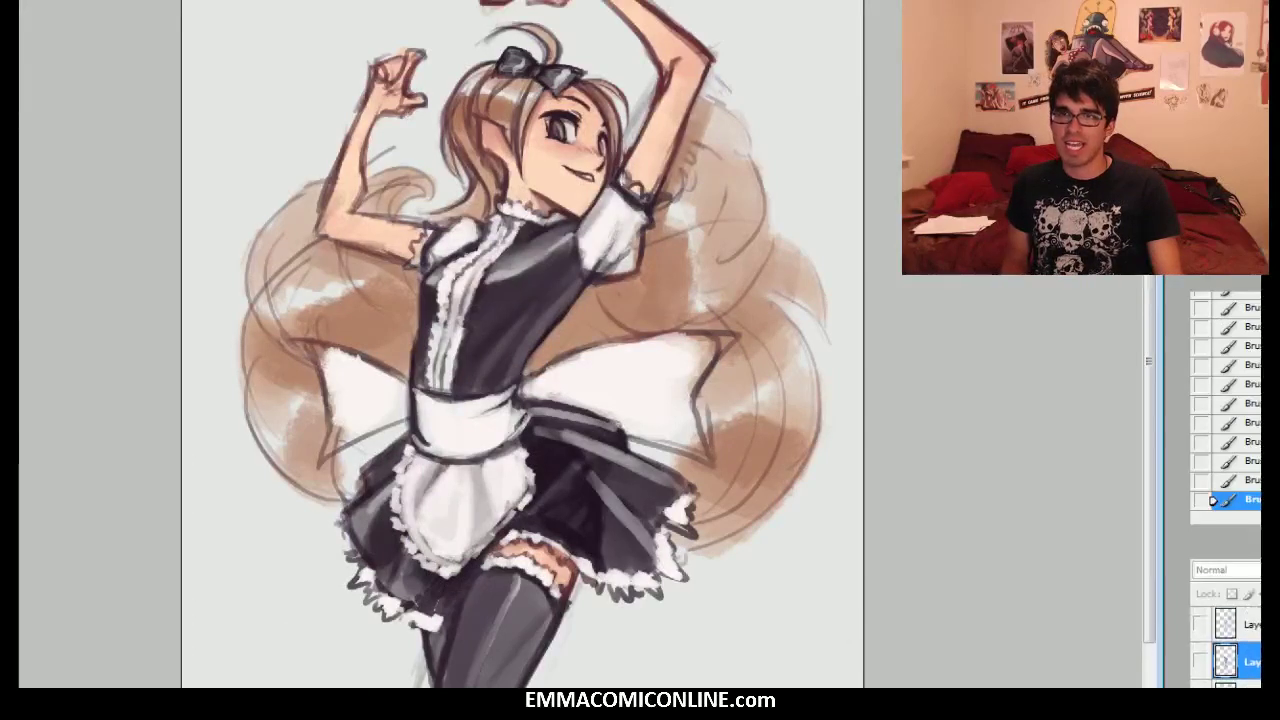